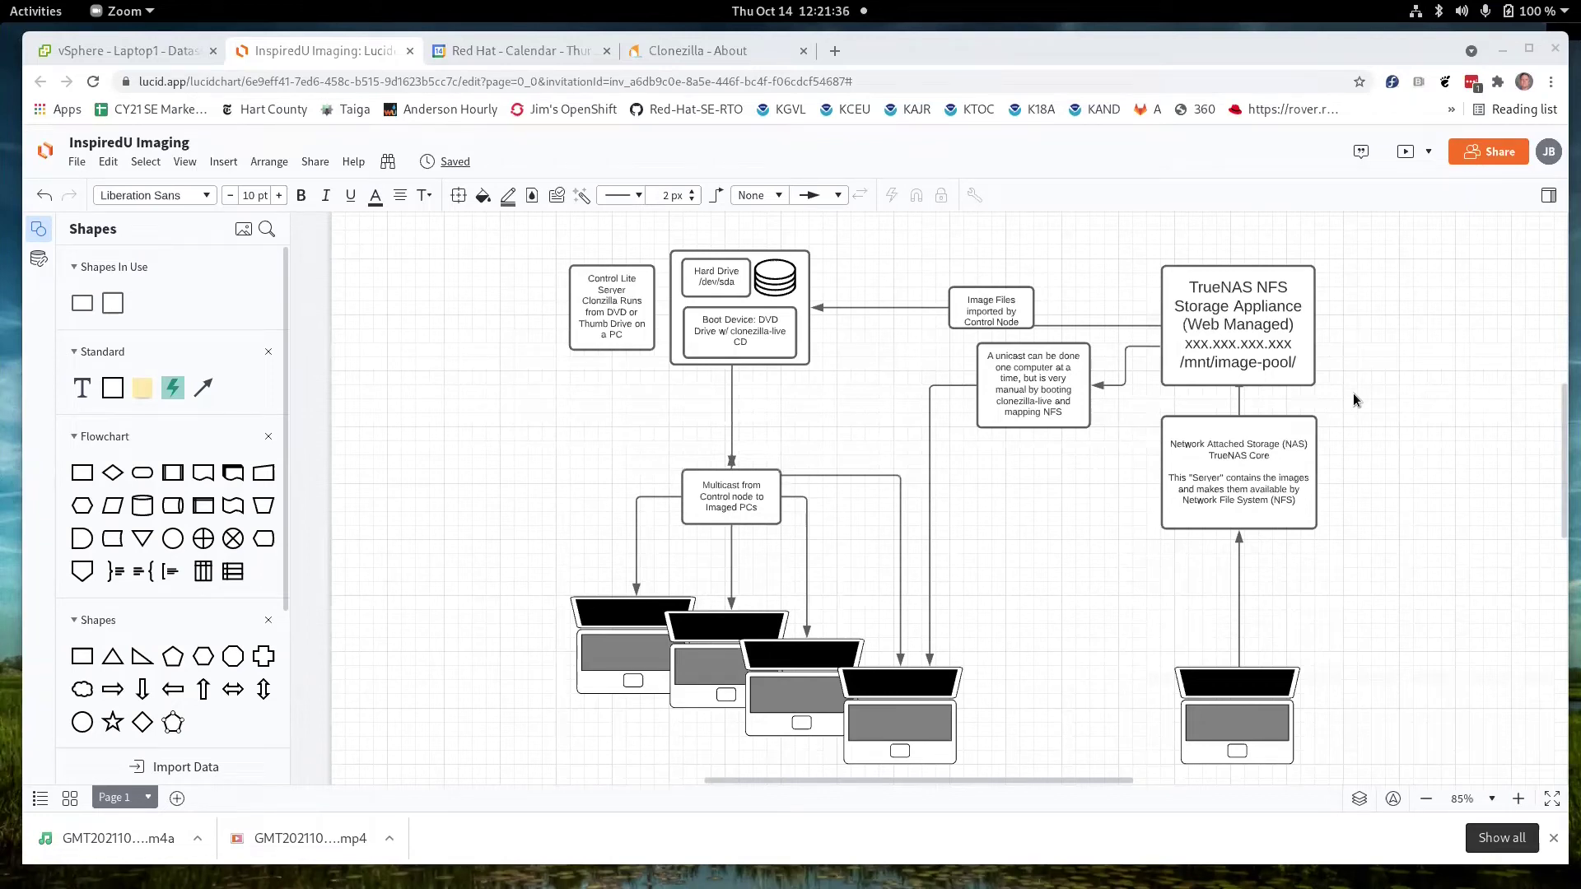
Deselect the Control Lite Server and TrueNAS NFS boxes in the network diagram.
{"action": "left_click", "coordinate": [610, 284]}
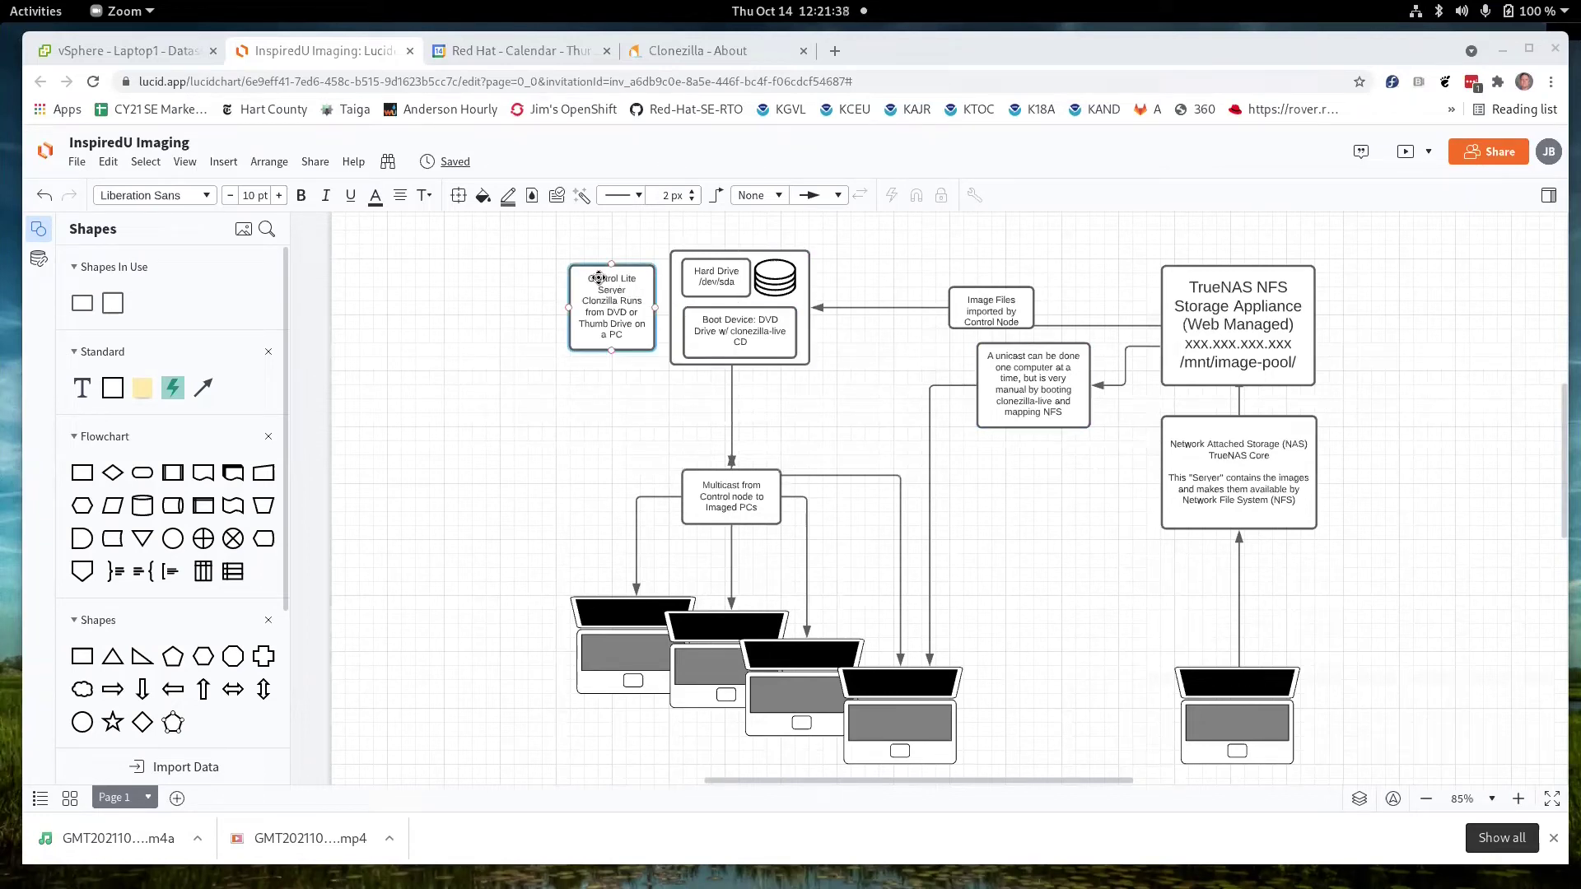
{"action": "left_click", "coordinate": [679, 401]}
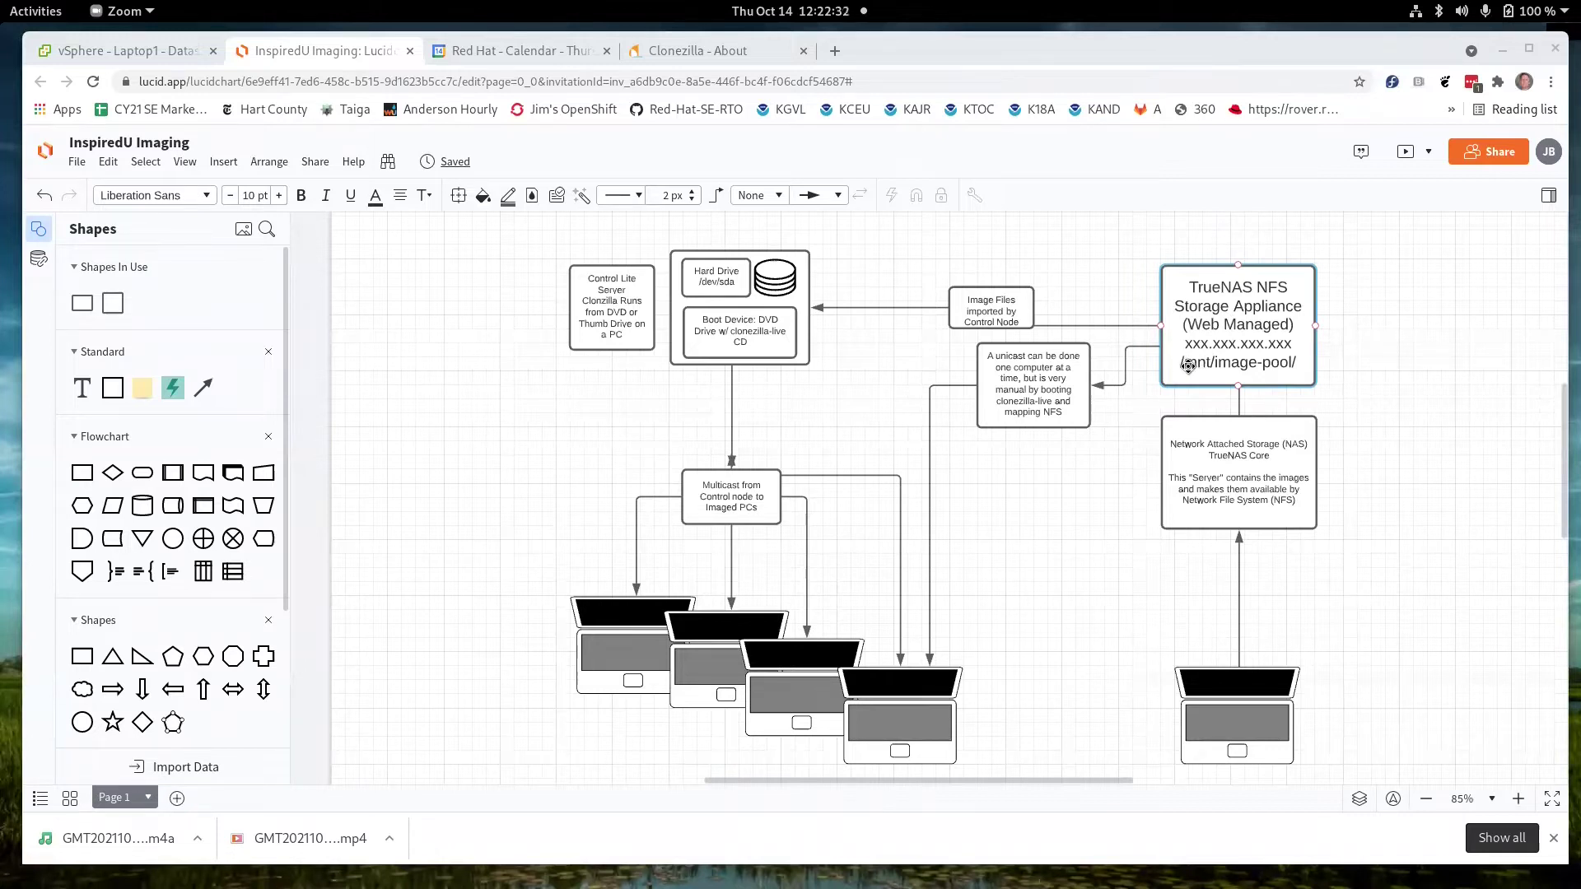
{"action": "key", "text": "Escape"}
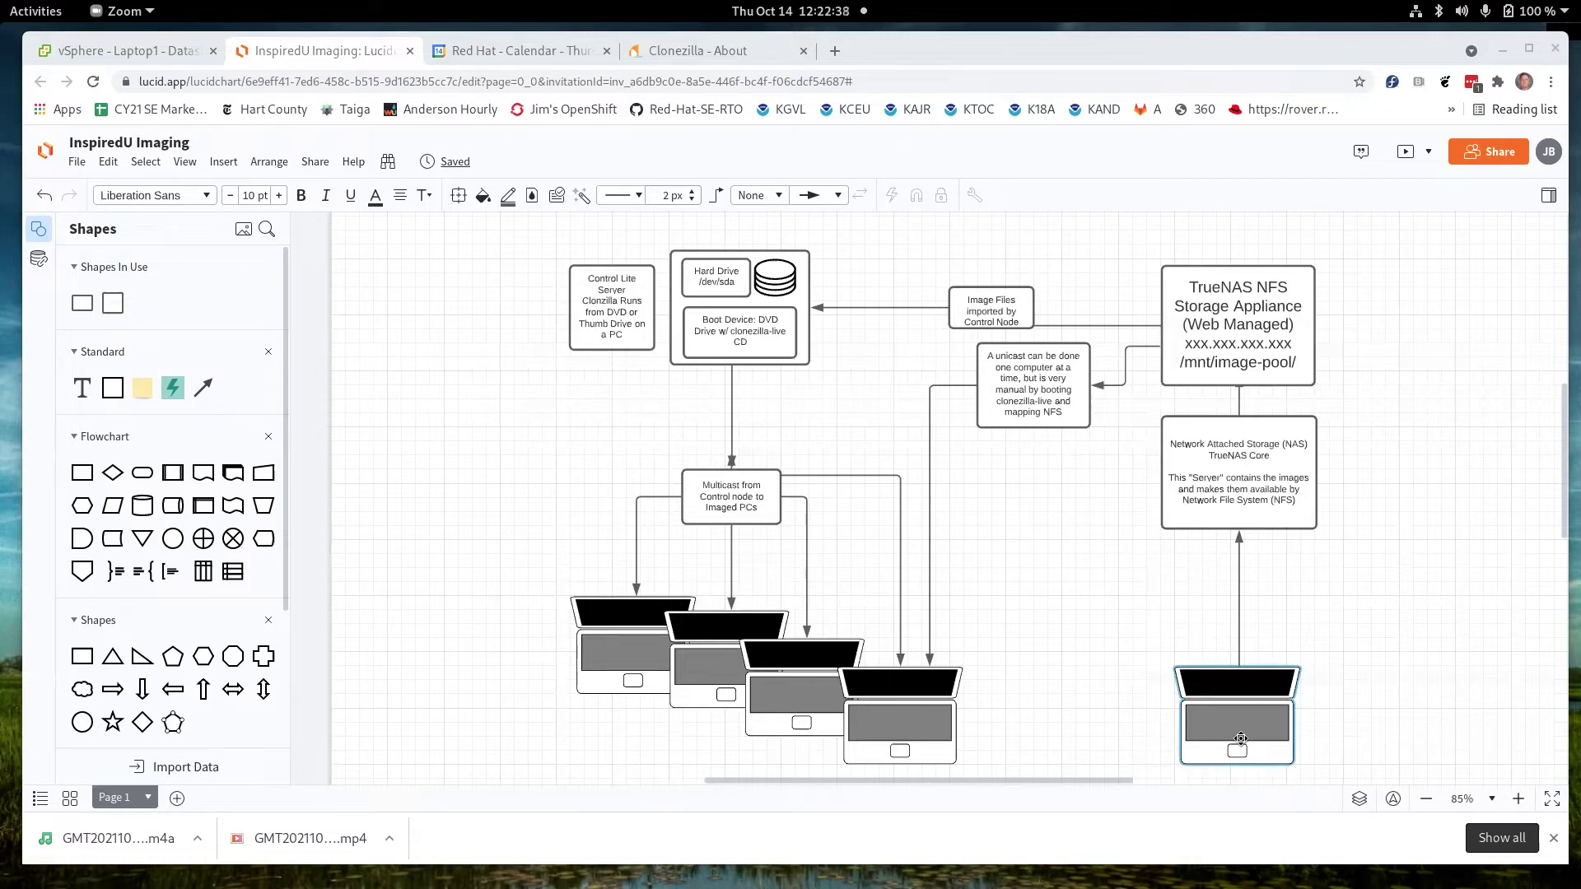
In Laptop1's Edit Settings, enable Force EFI setup under VM Options > Boot Options and save.
{"action": "left_click", "coordinate": [140, 52]}
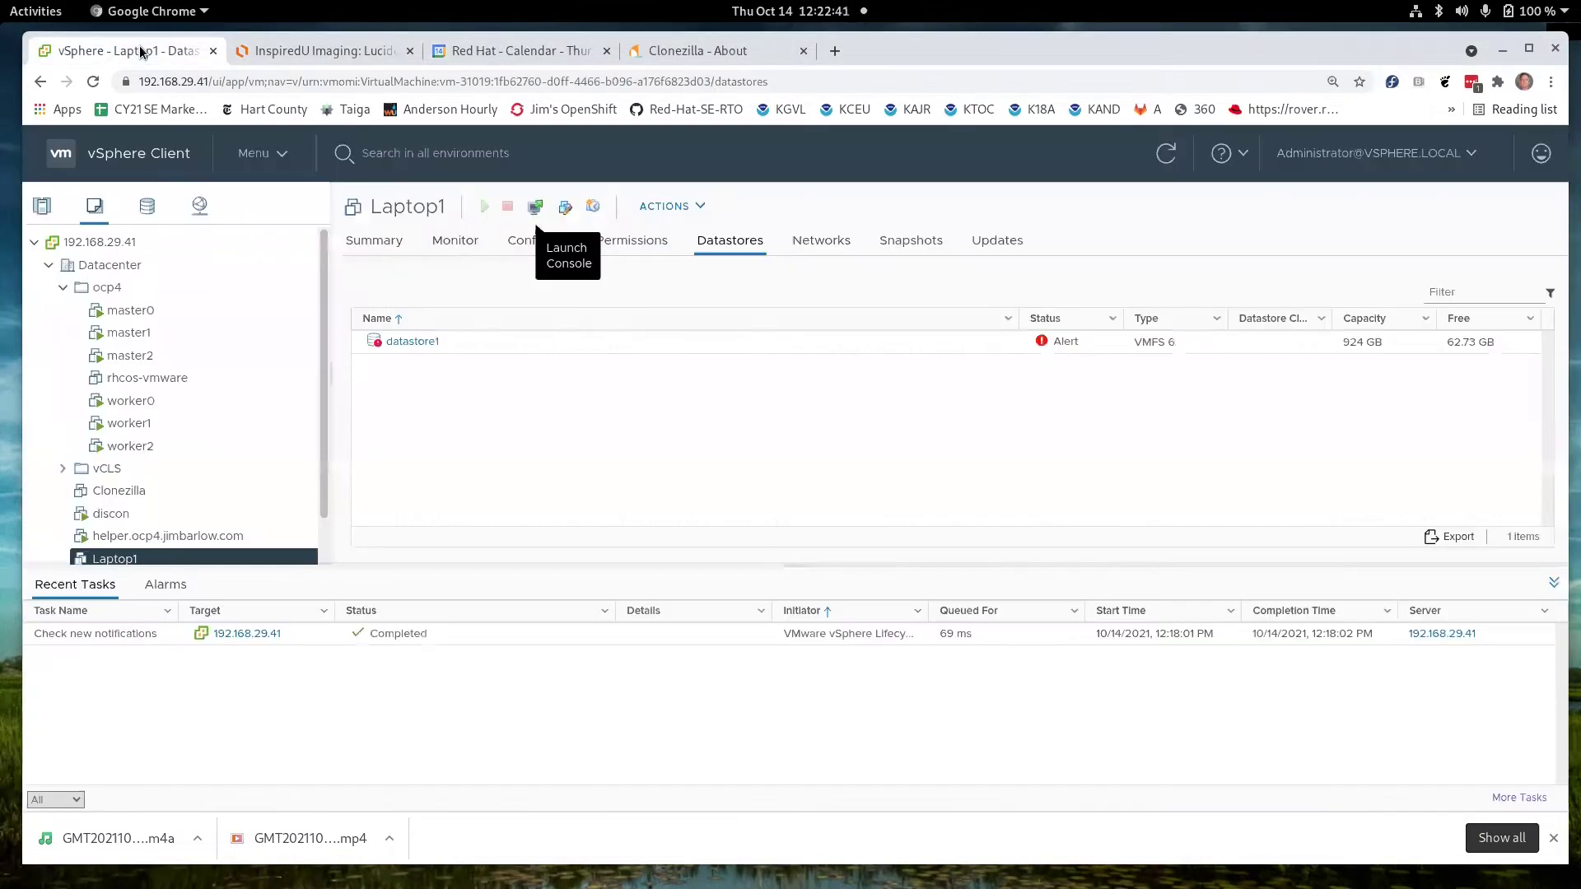
{"action": "right_click", "coordinate": [177, 561]}
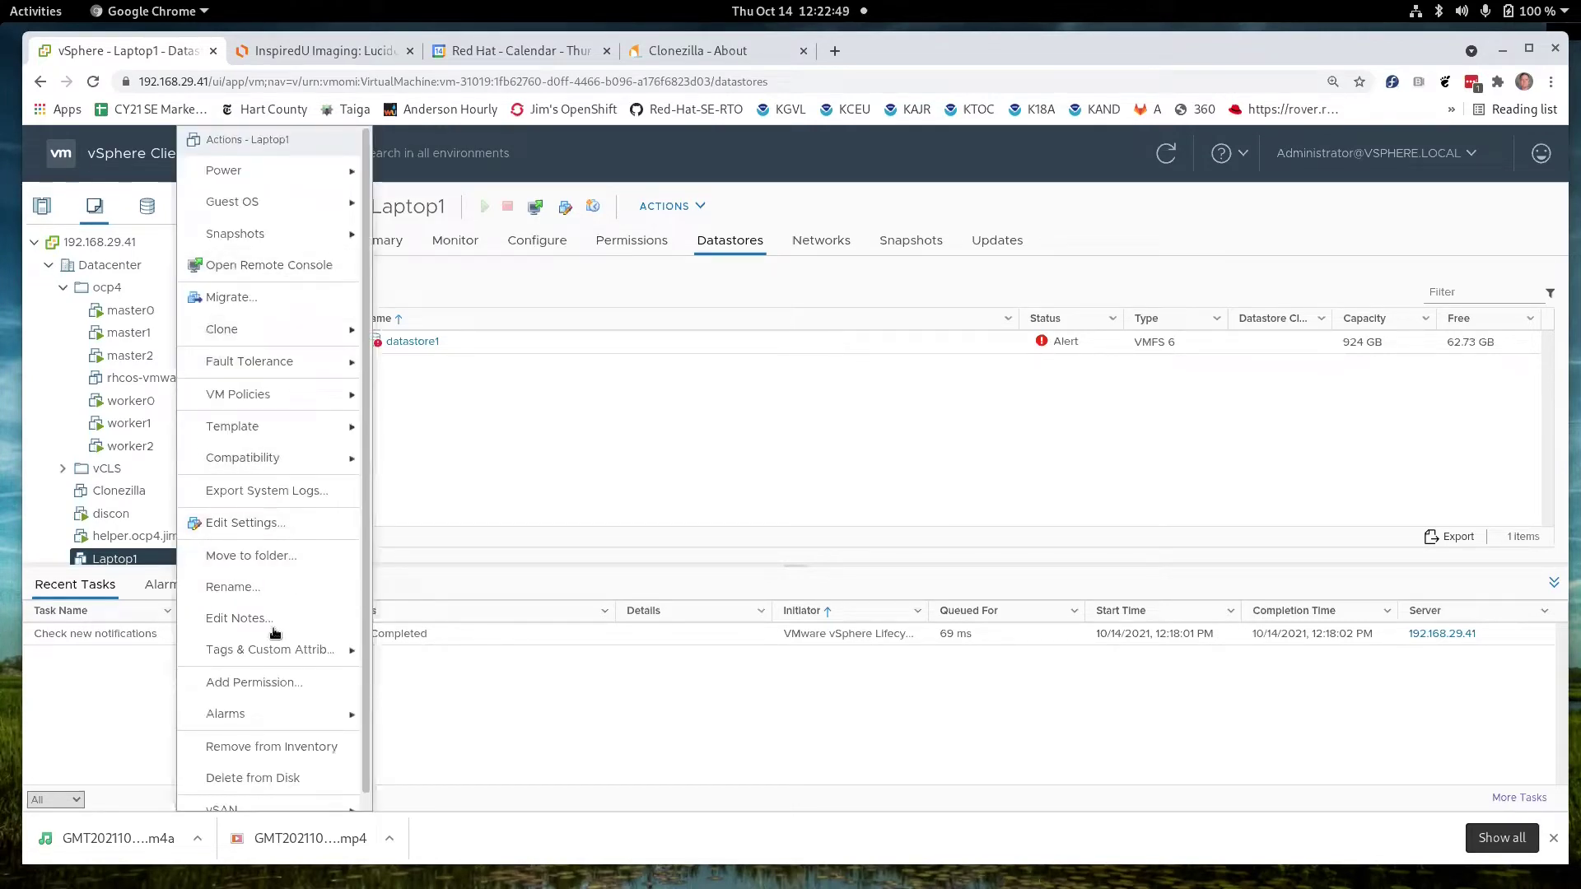
{"action": "left_click", "coordinate": [250, 522]}
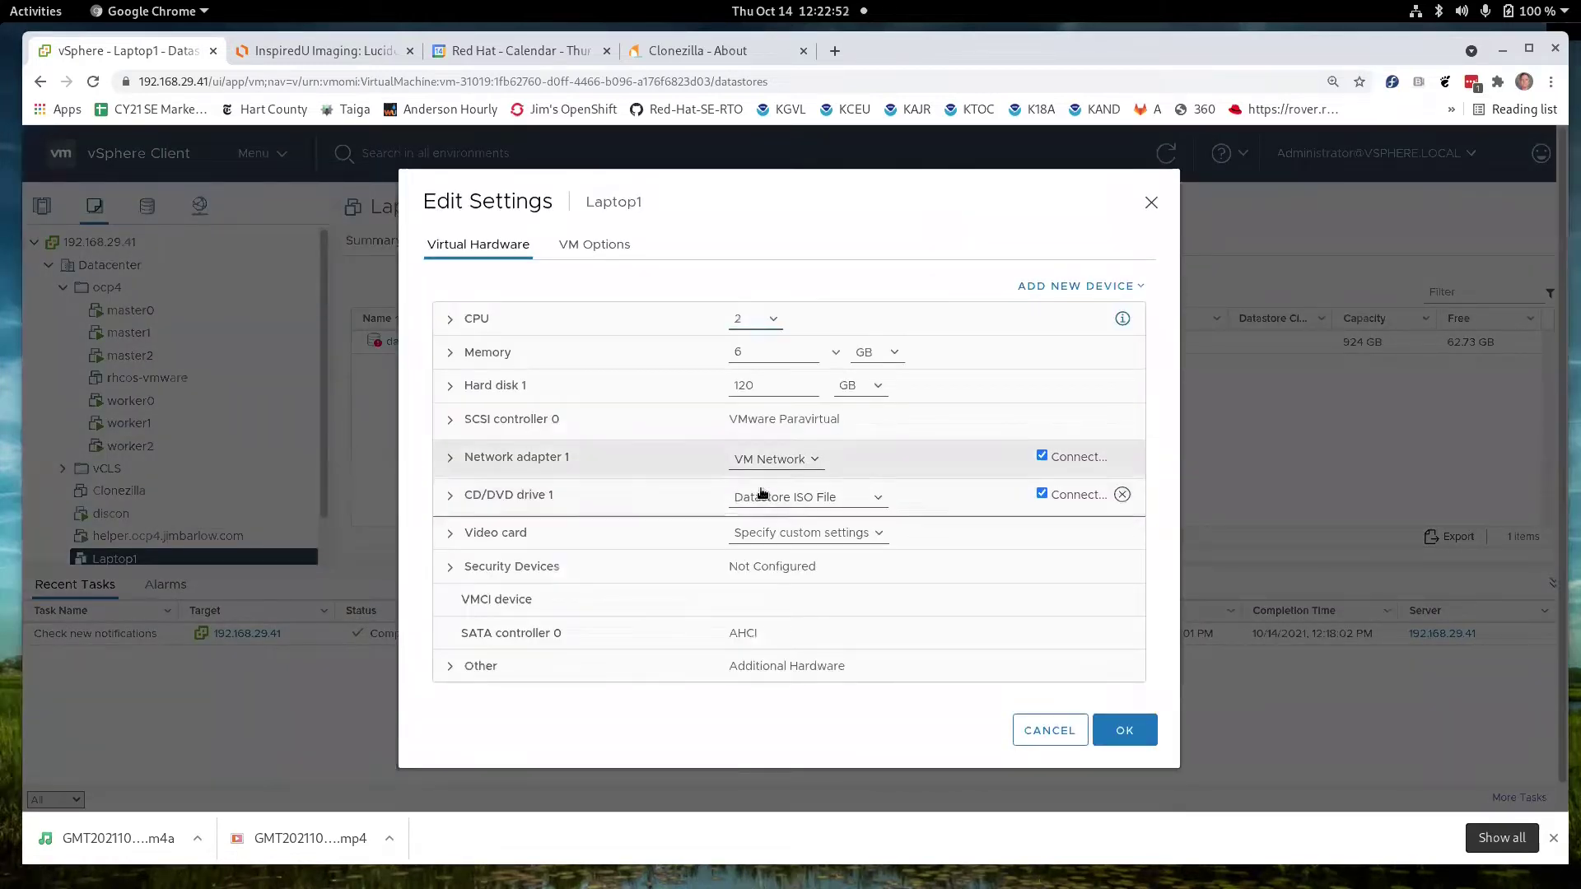
{"action": "left_click", "coordinate": [614, 245]}
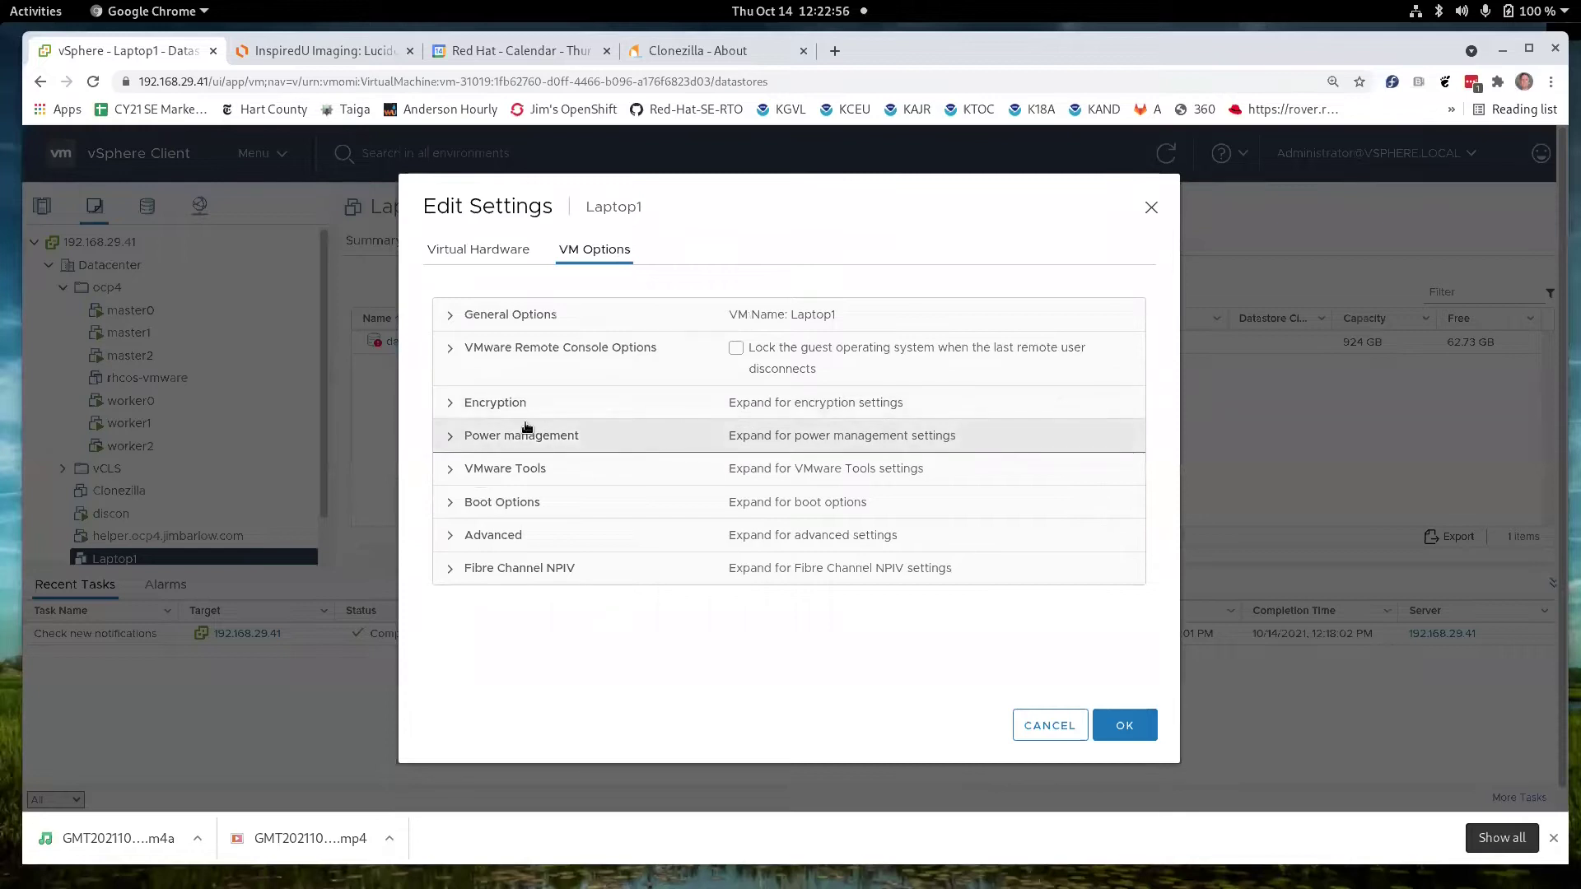
{"action": "left_click", "coordinate": [455, 468]}
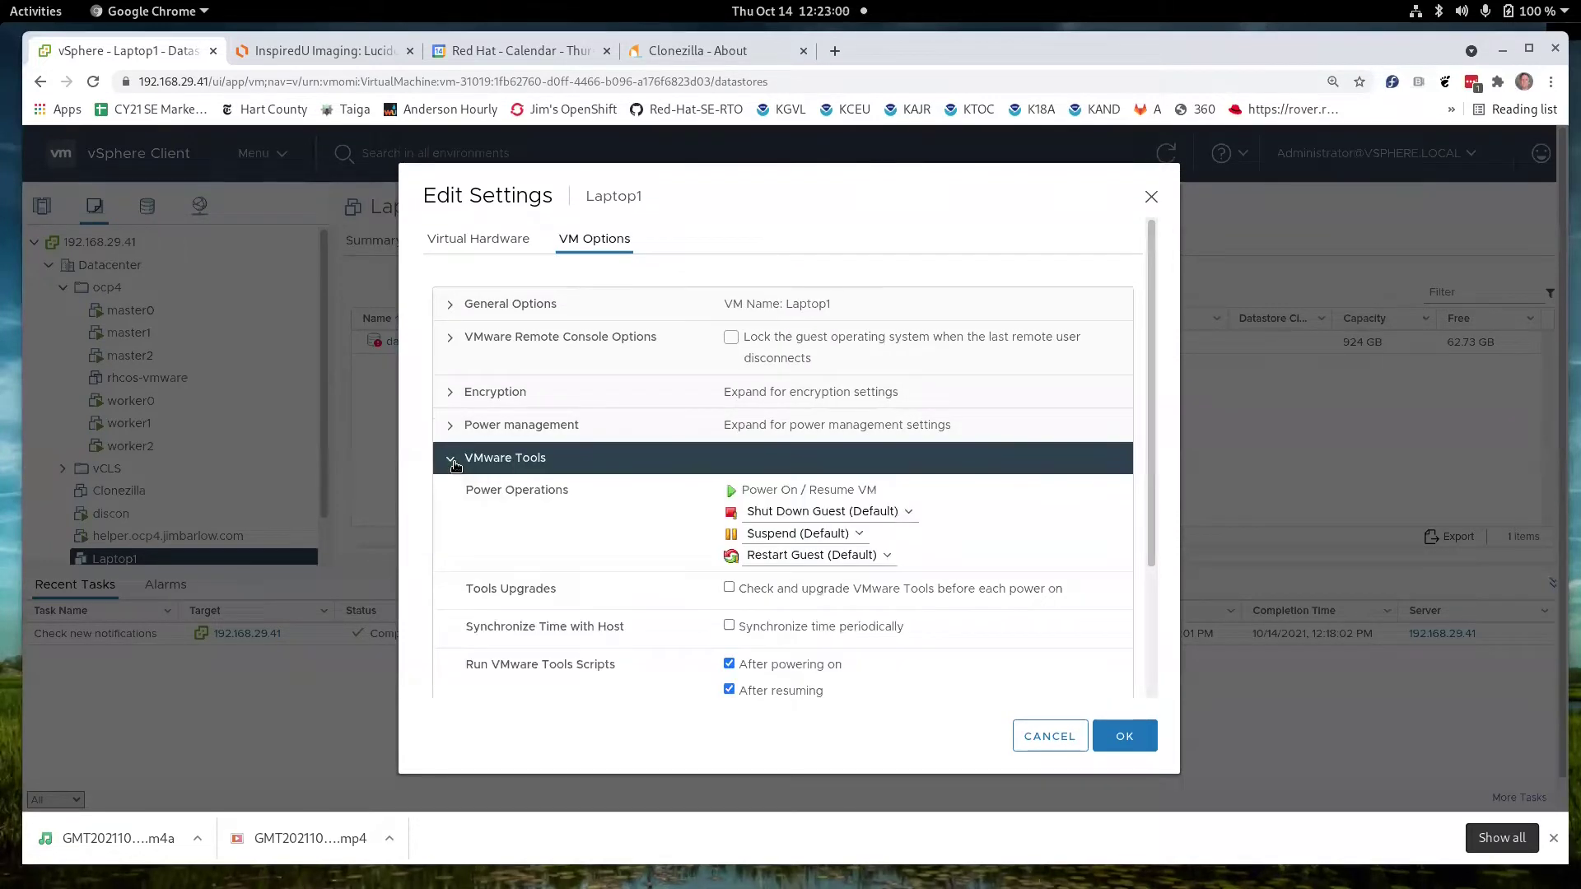
{"action": "left_click", "coordinate": [455, 467]}
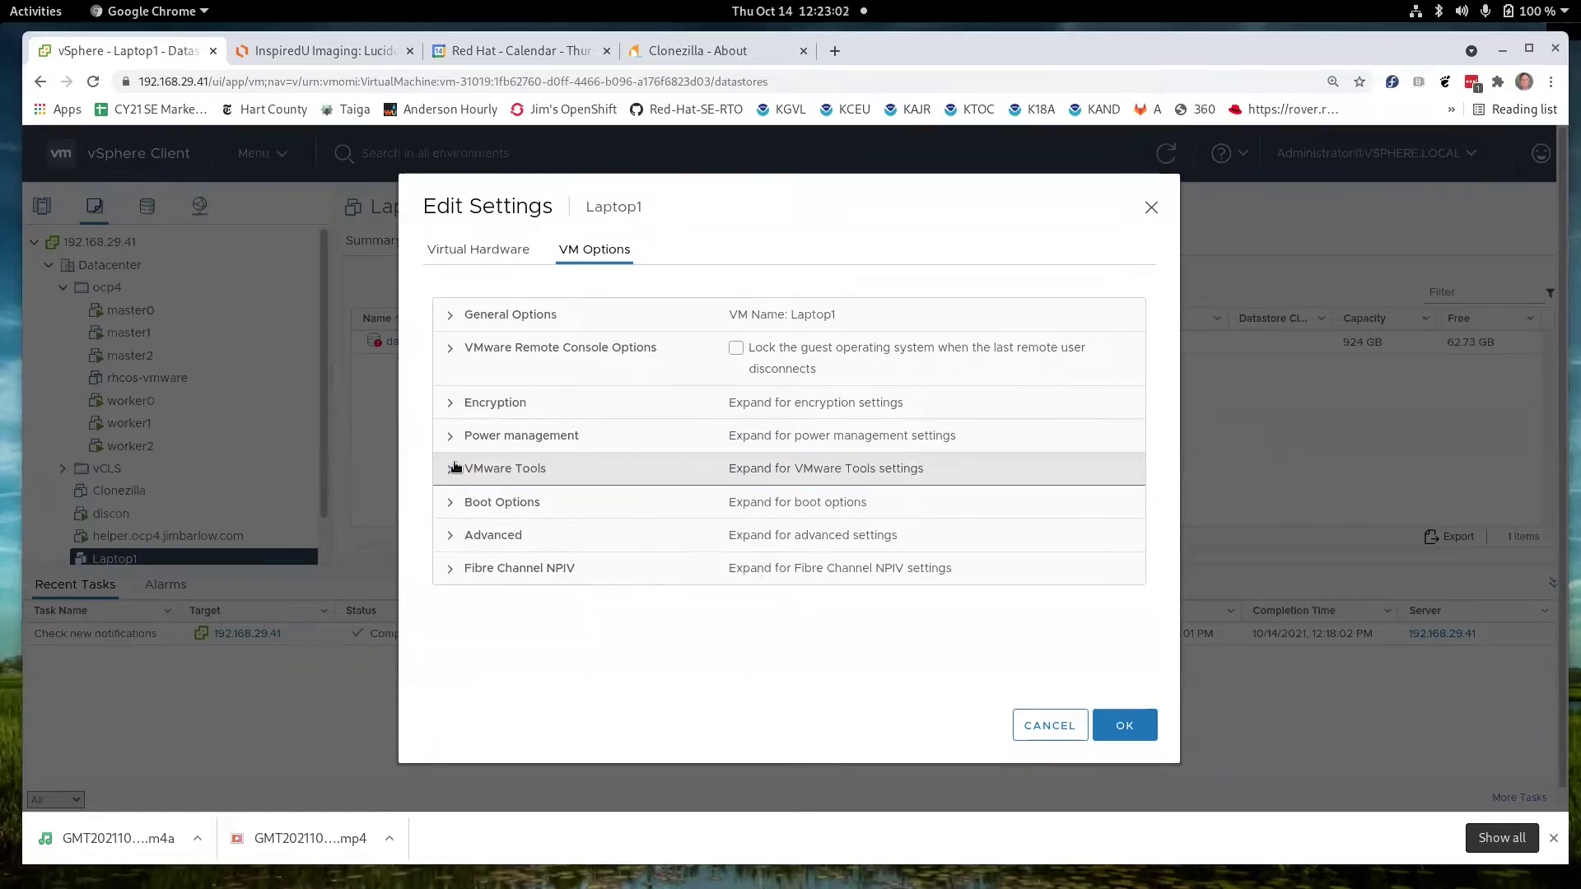
{"action": "left_click", "coordinate": [454, 504]}
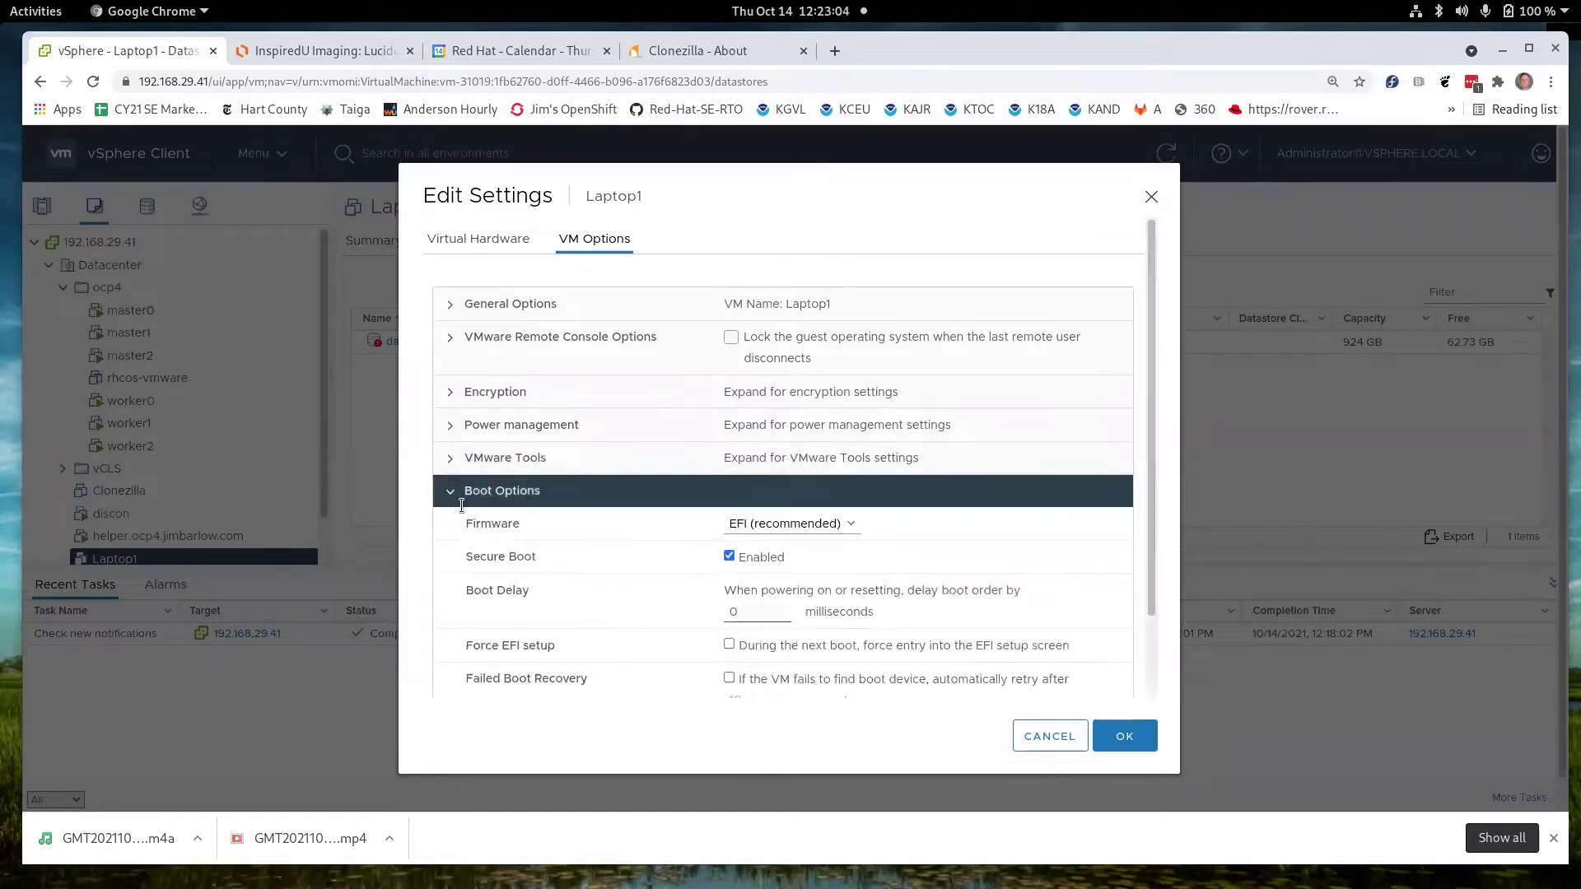
{"action": "scroll", "coordinate": [823, 625], "scroll_direction": "down", "scroll_amount": 2}
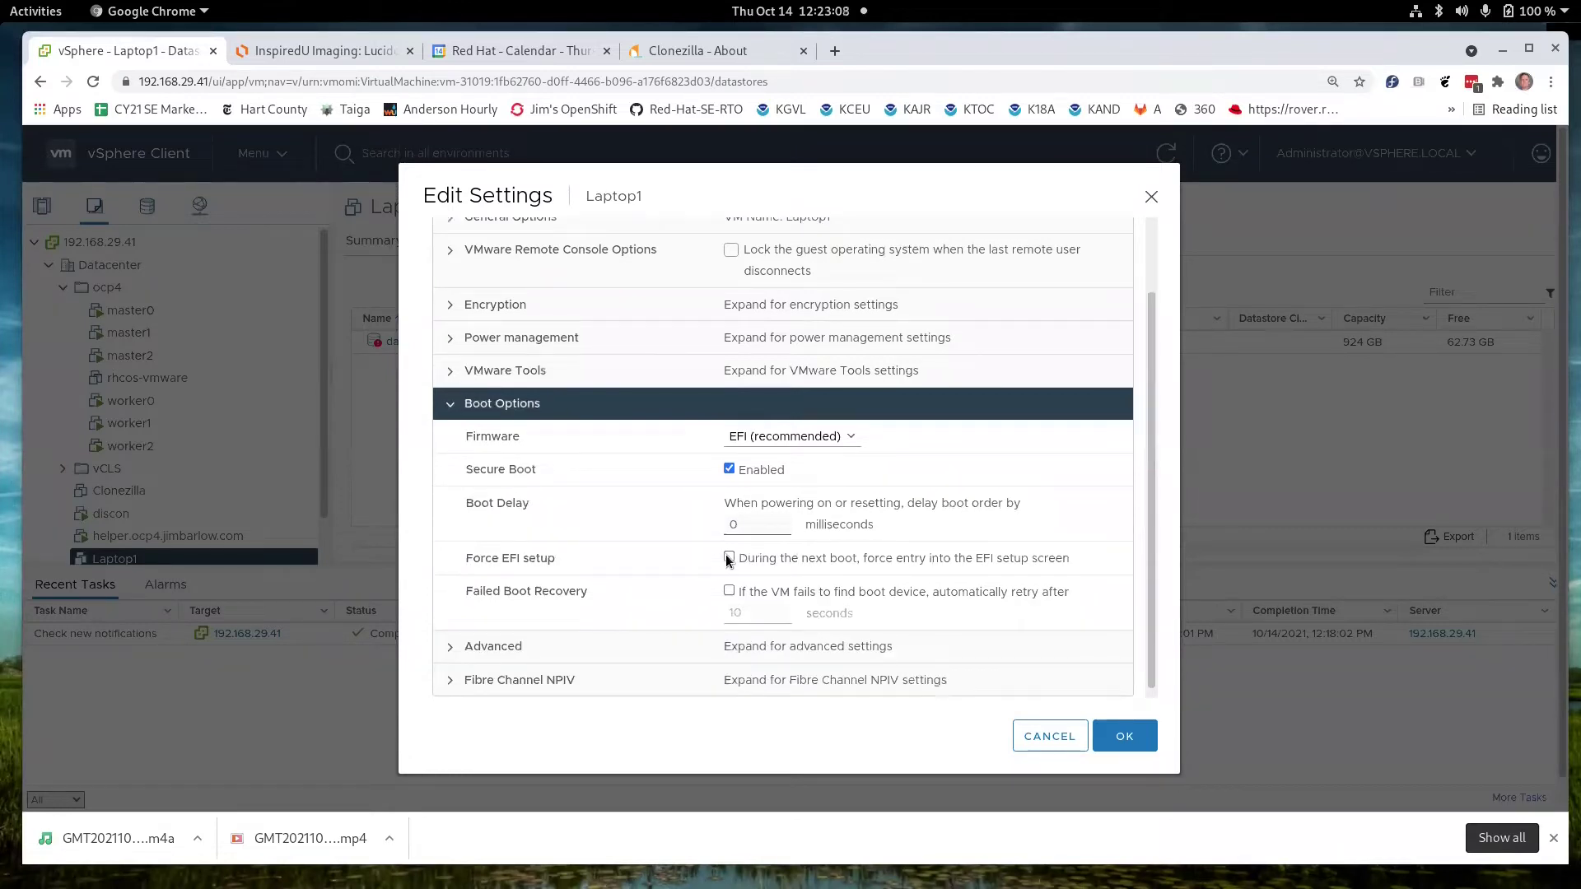
{"action": "left_click", "coordinate": [728, 557]}
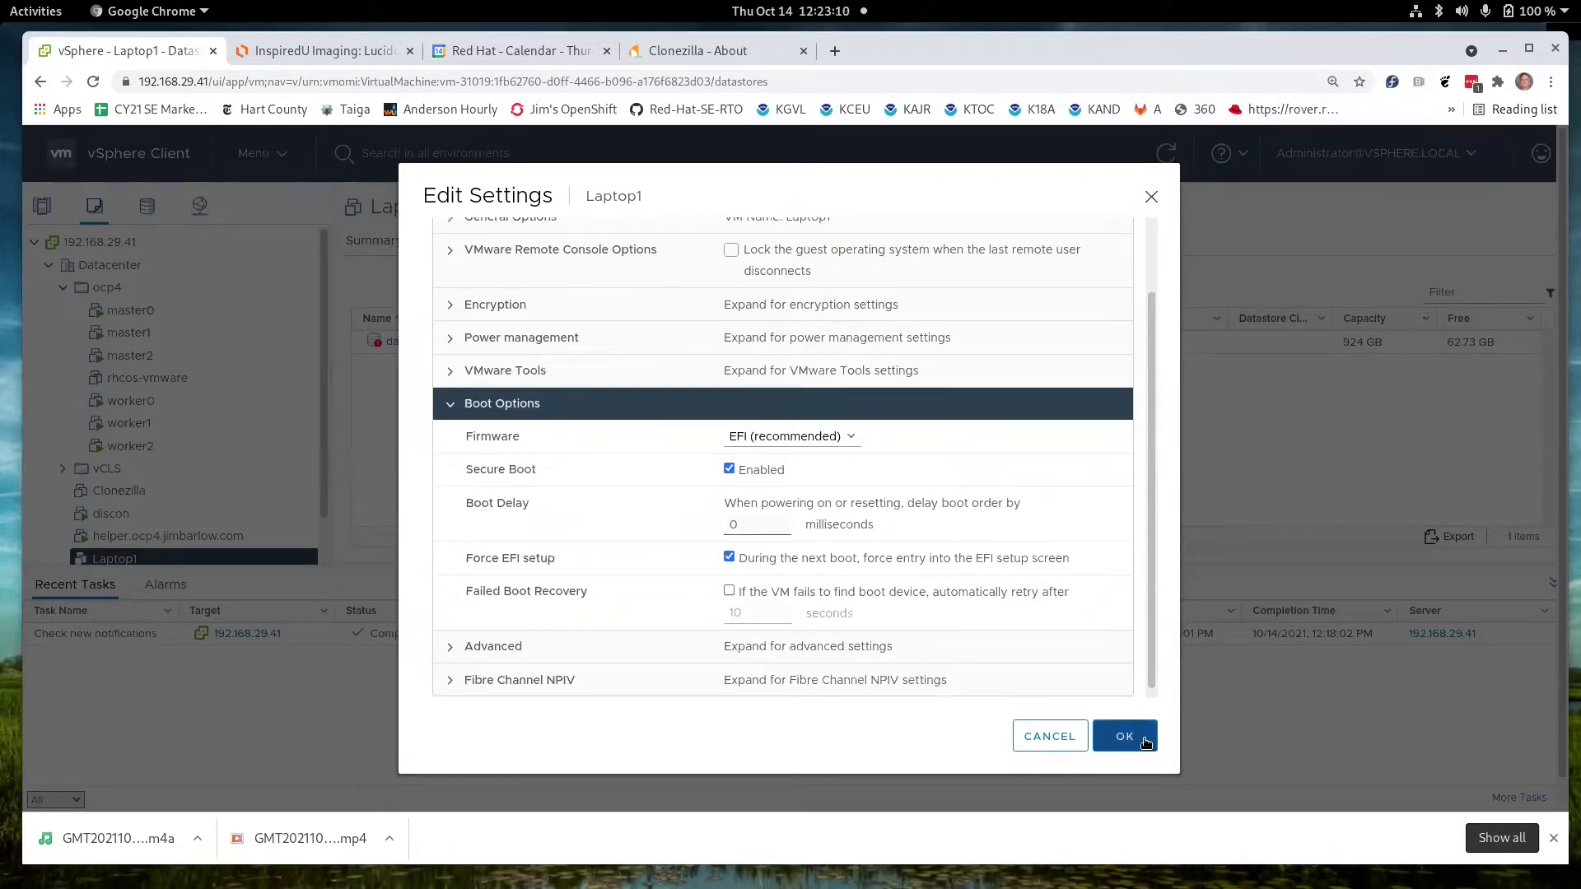
{"action": "left_click", "coordinate": [1155, 745]}
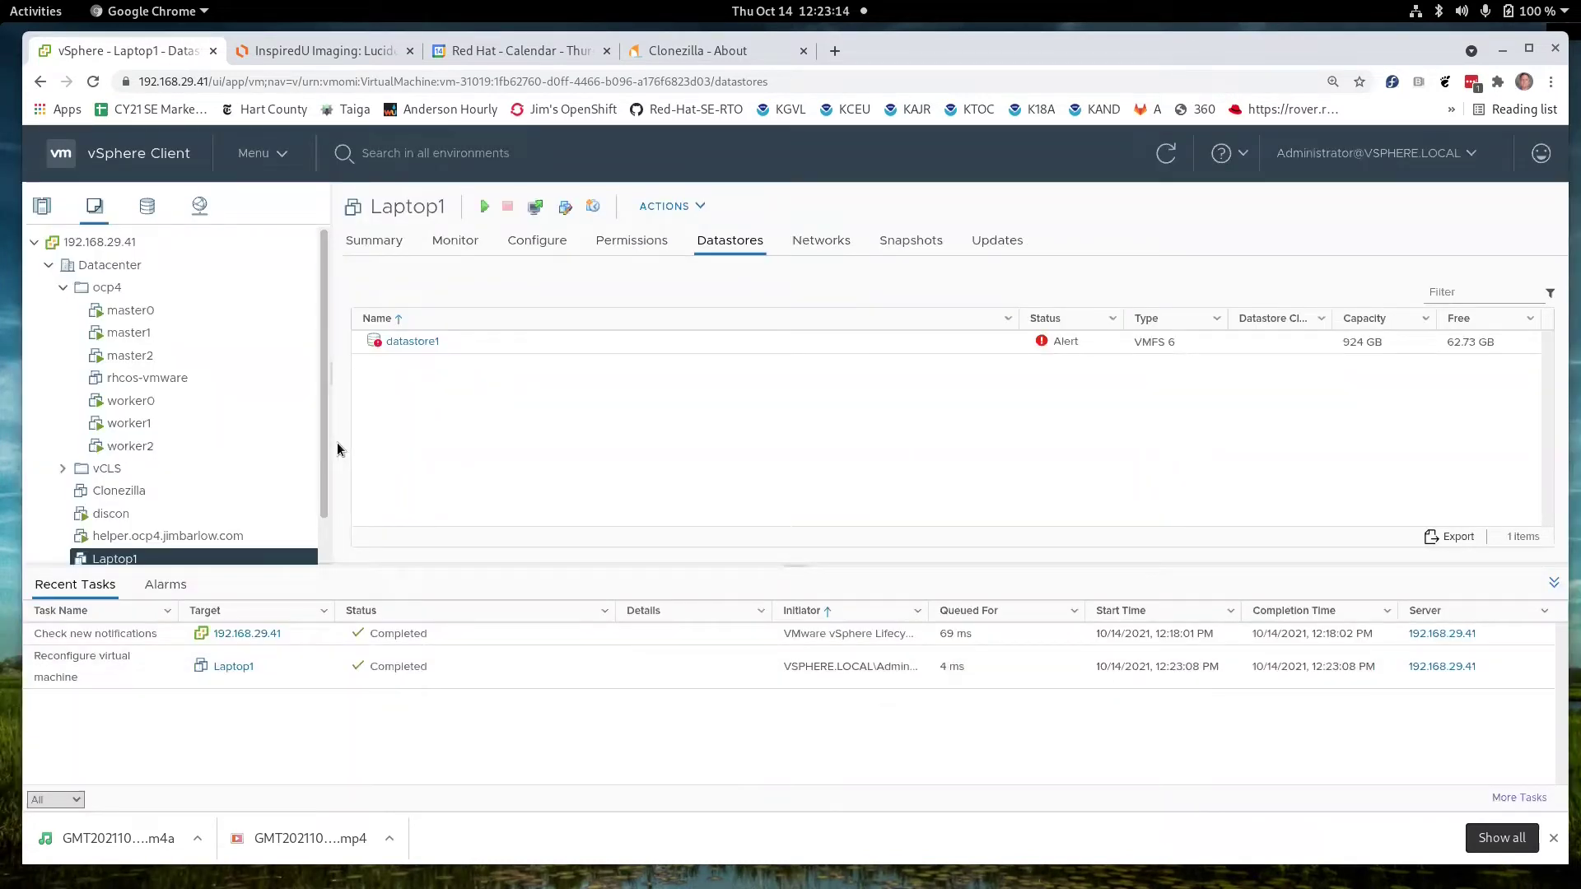
Power on Laptop1 from its Power menu and launch its Web Console.
{"action": "left_click_drag", "start_coordinate": [328, 462], "coordinate": [332, 481]}
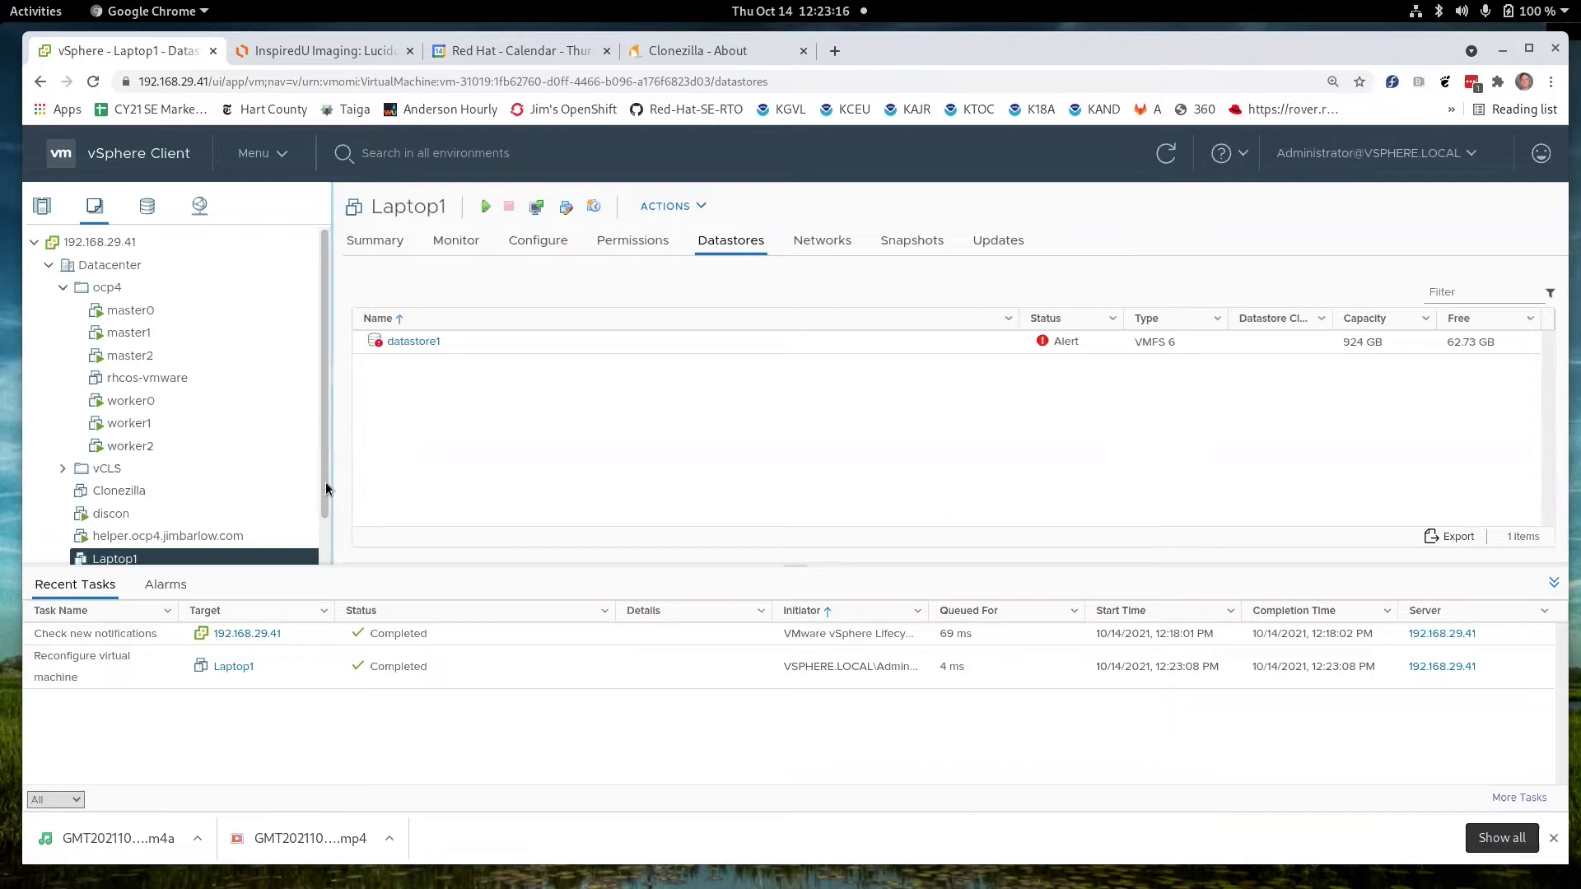
{"action": "scroll", "coordinate": [210, 531], "scroll_direction": "down", "scroll_amount": 1}
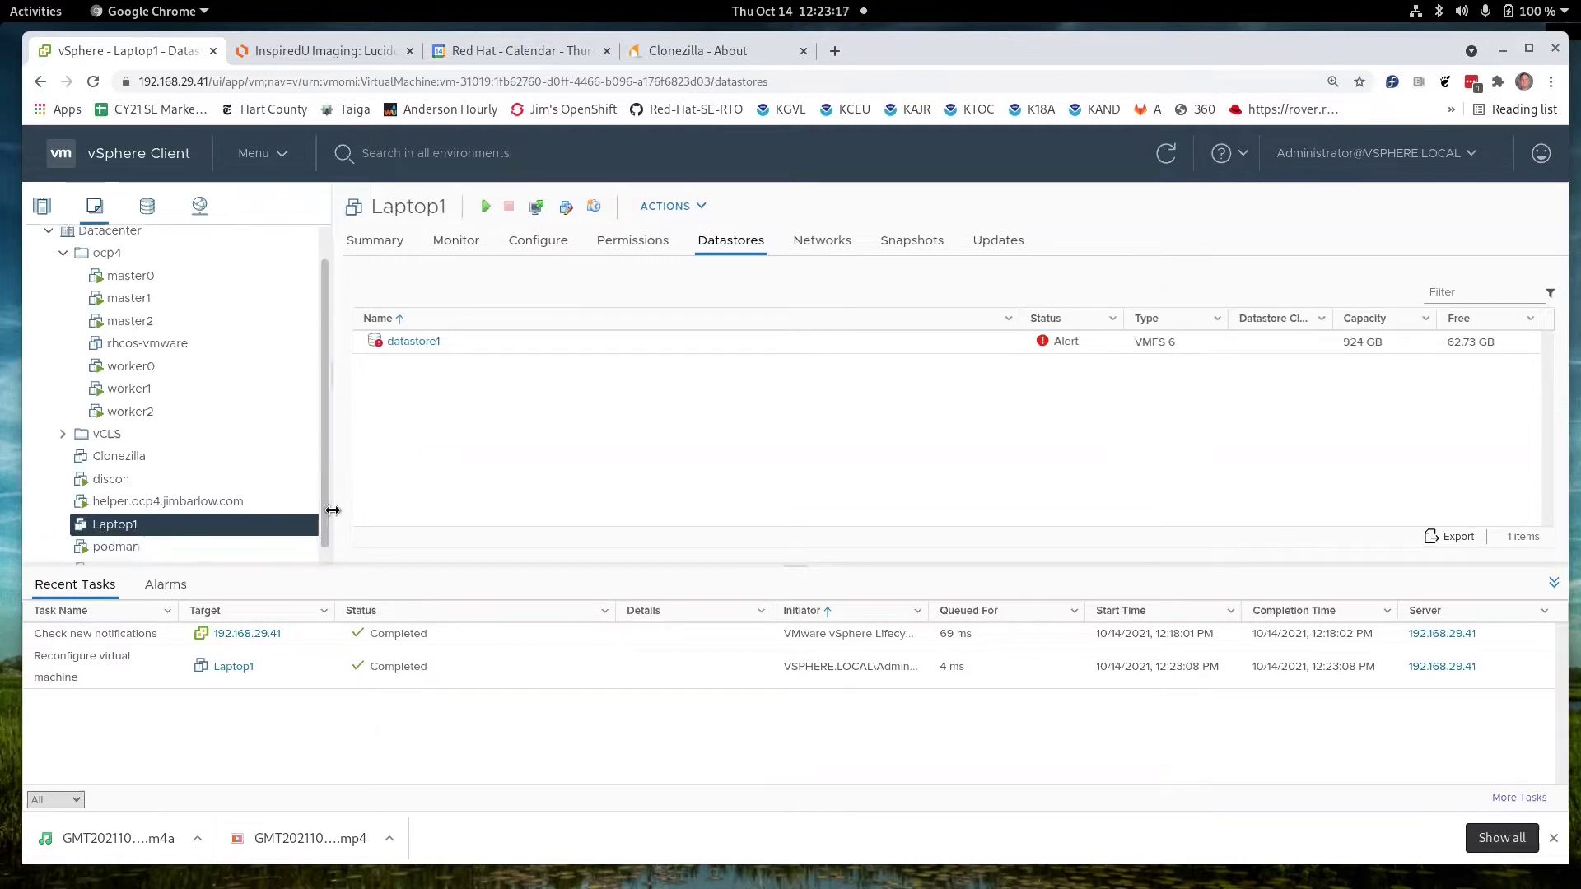
{"action": "right_click", "coordinate": [212, 528]}
{"action": "mouse_move", "coordinate": [300, 168]}
{"action": "left_click", "coordinate": [441, 171]}
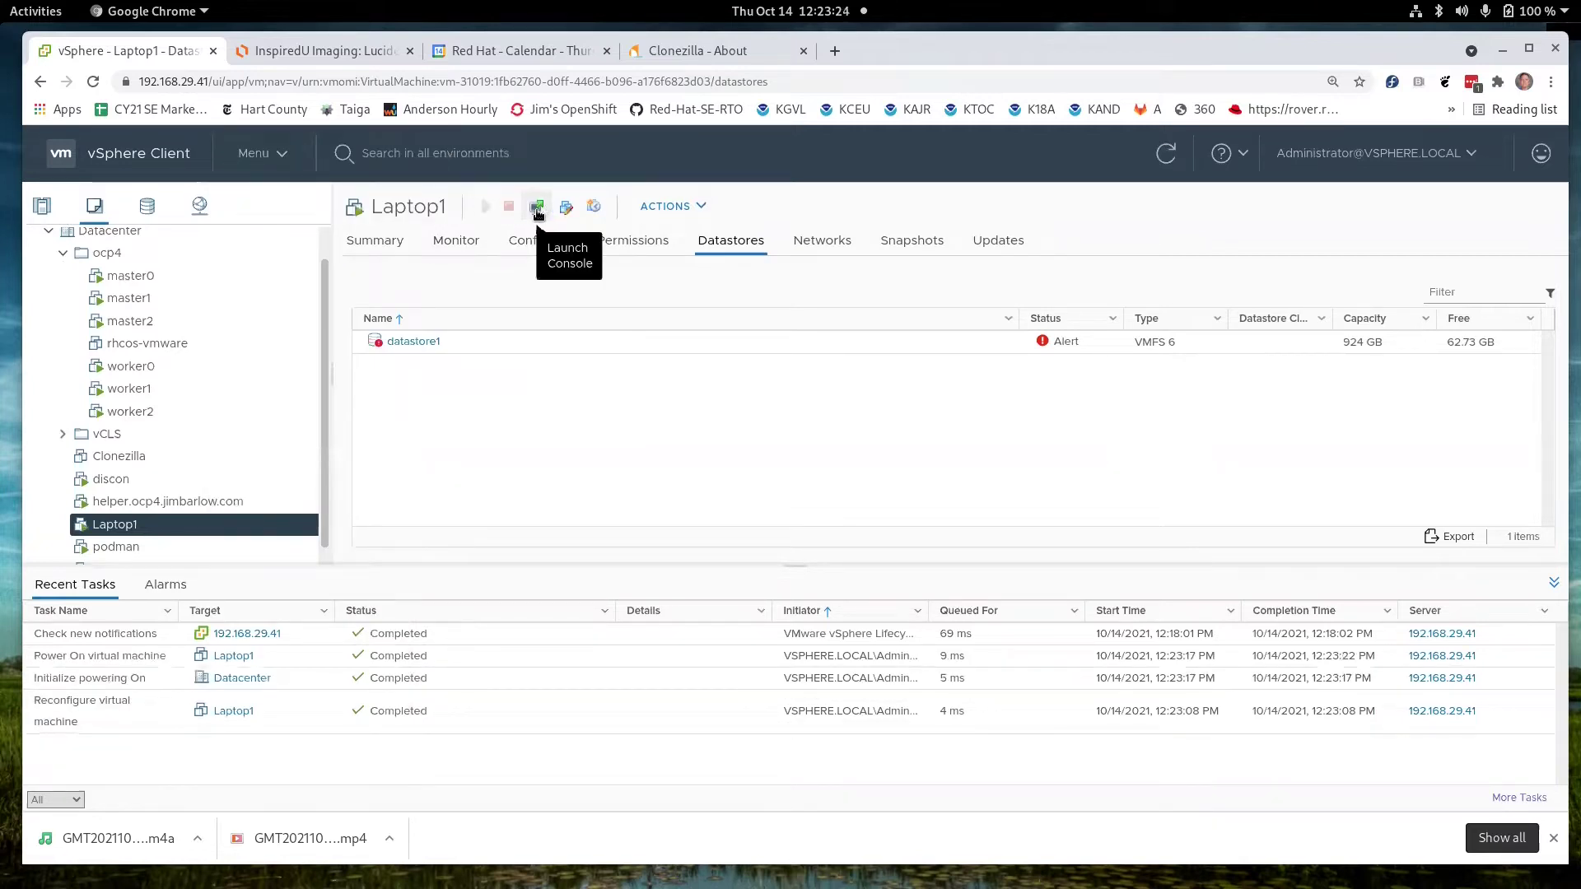
{"action": "left_click", "coordinate": [545, 210]}
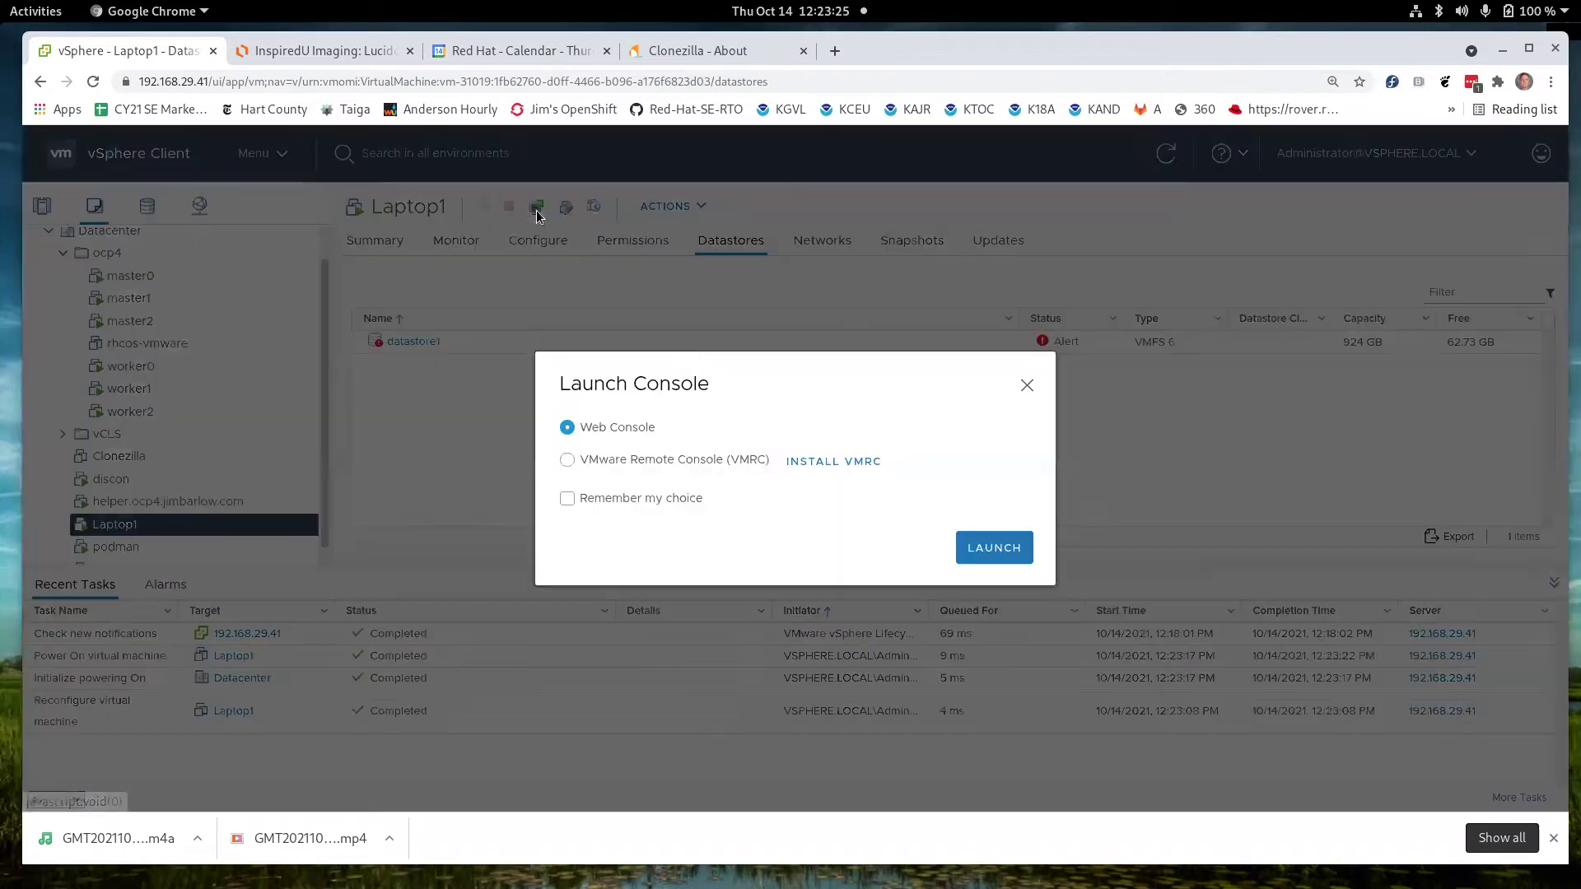
{"action": "left_click", "coordinate": [1010, 546]}
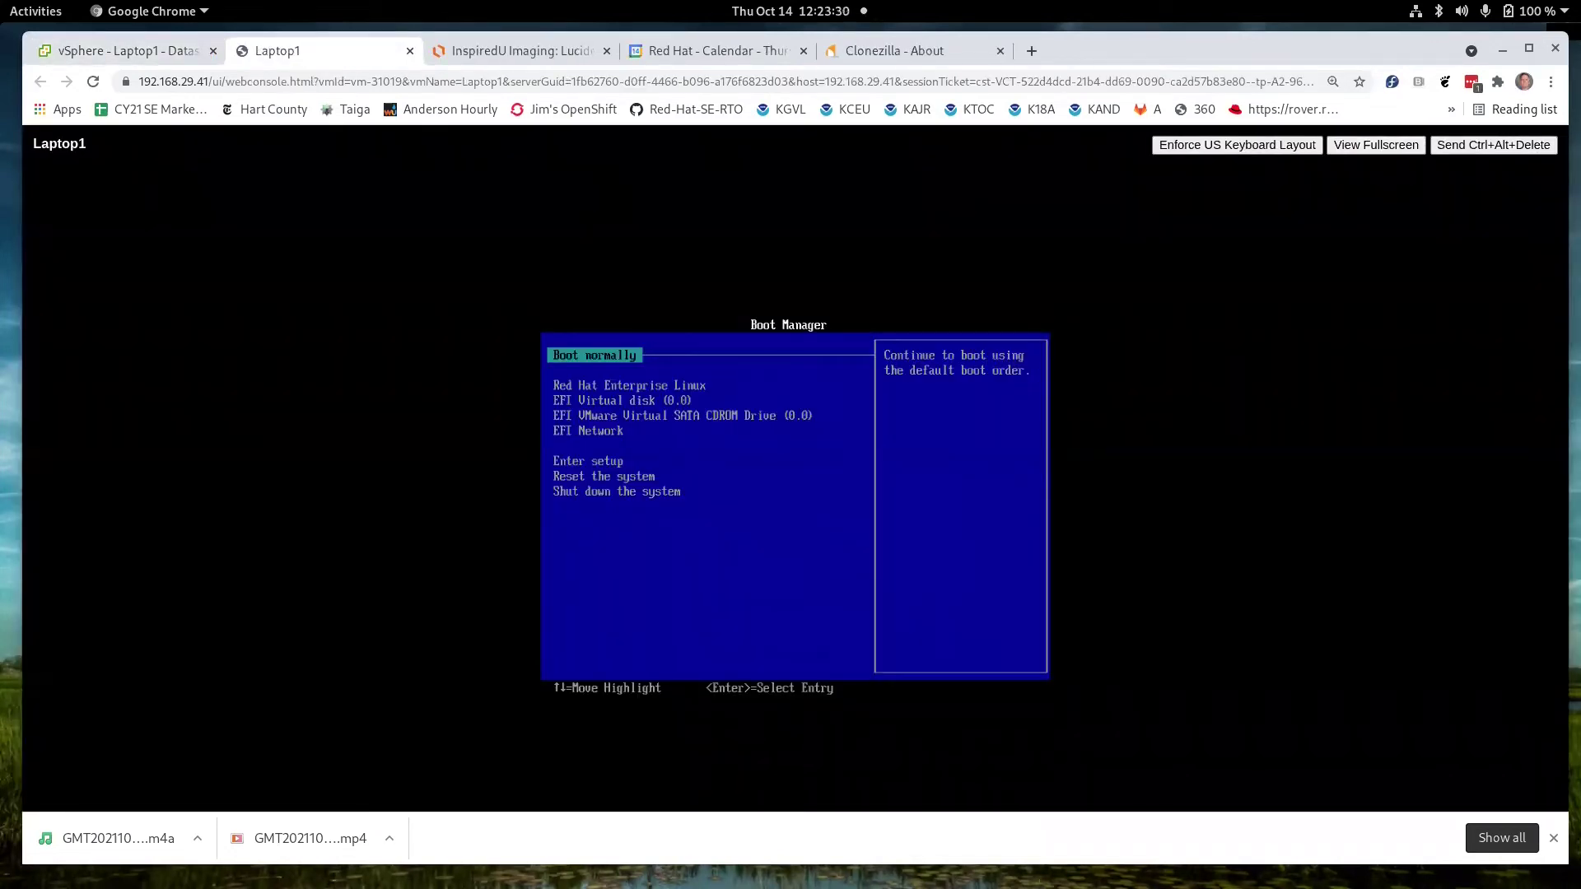
Boot from EFI VMware Virtual SATA CDROM Drive into Clonezilla live (VGA with large font & To RAM).
{"action": "key", "text": "Down"}
{"action": "key", "text": "Down"}
{"action": "key", "text": "Down"}
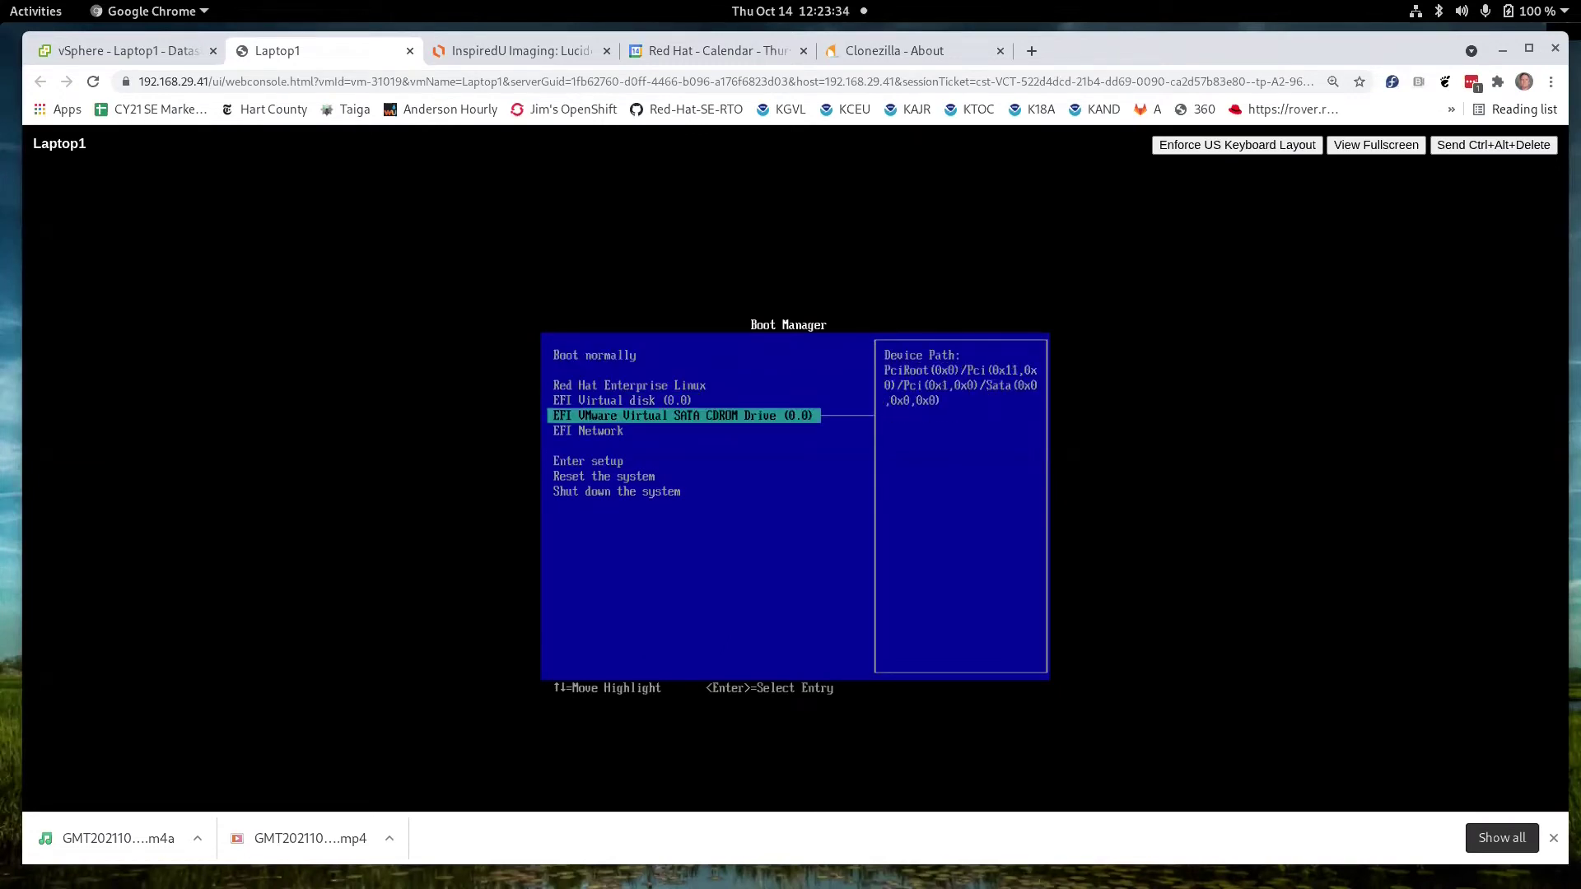
{"action": "key", "text": "Return"}
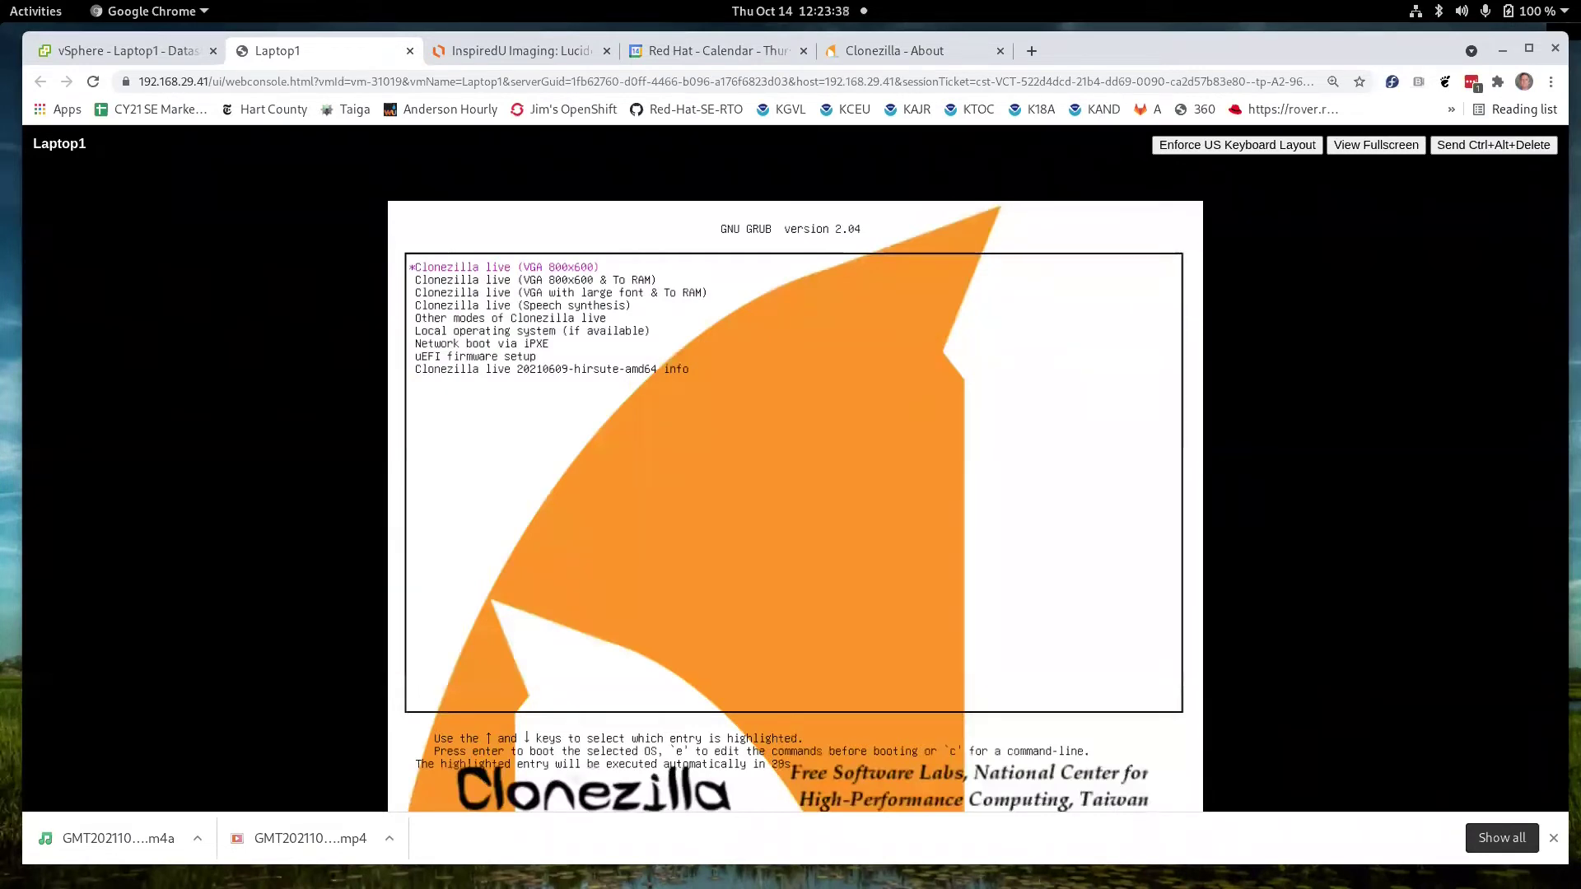
{"action": "key", "text": "Down"}
{"action": "key", "text": "Down"}
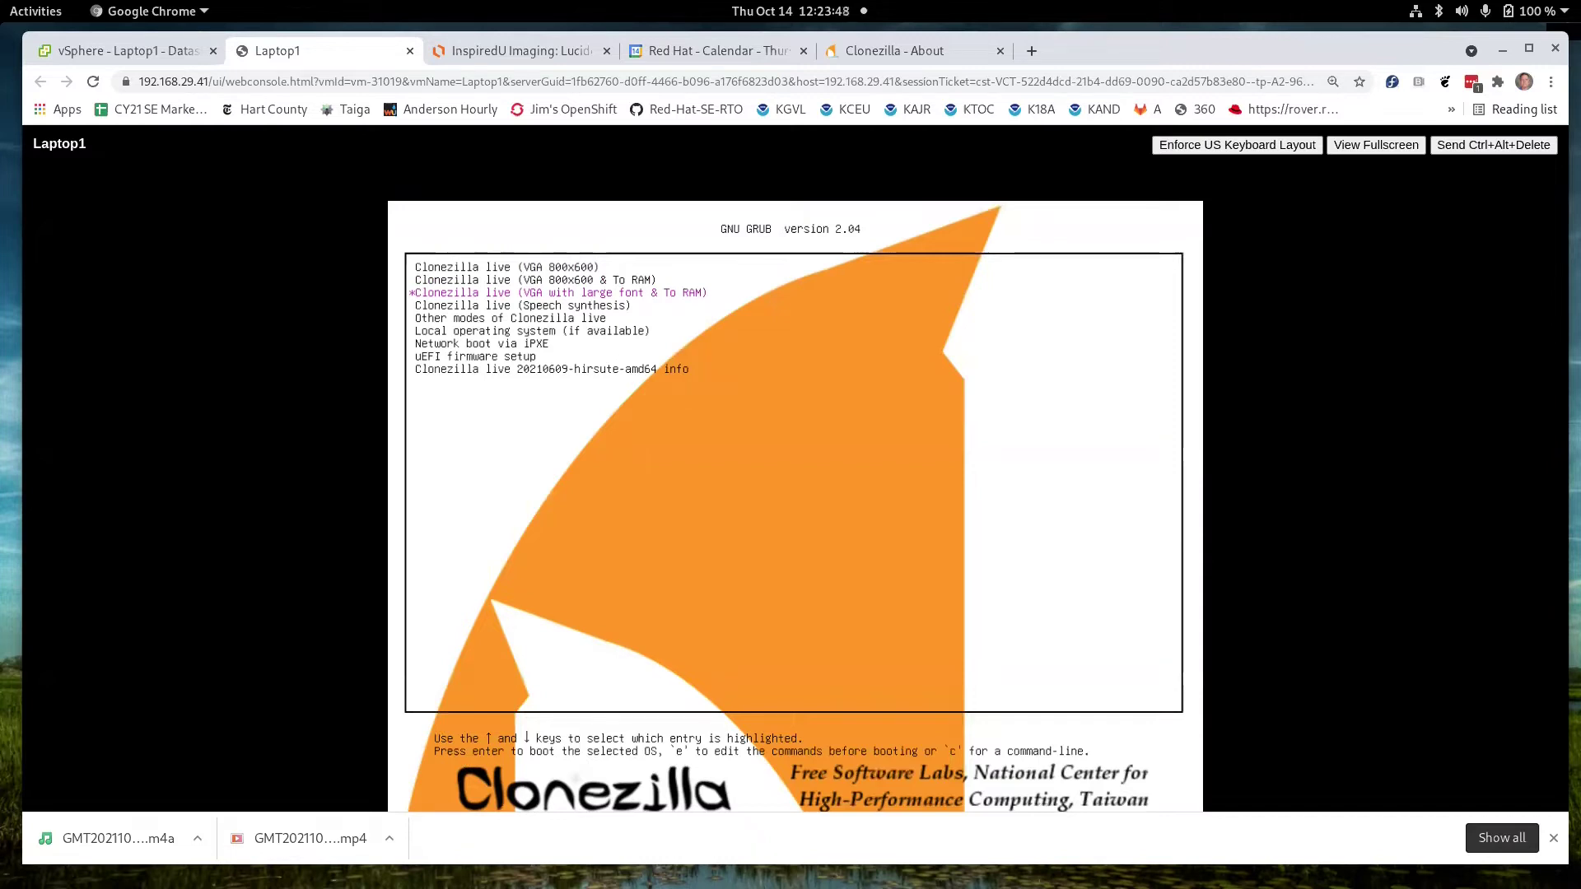
{"action": "key", "text": "Return"}
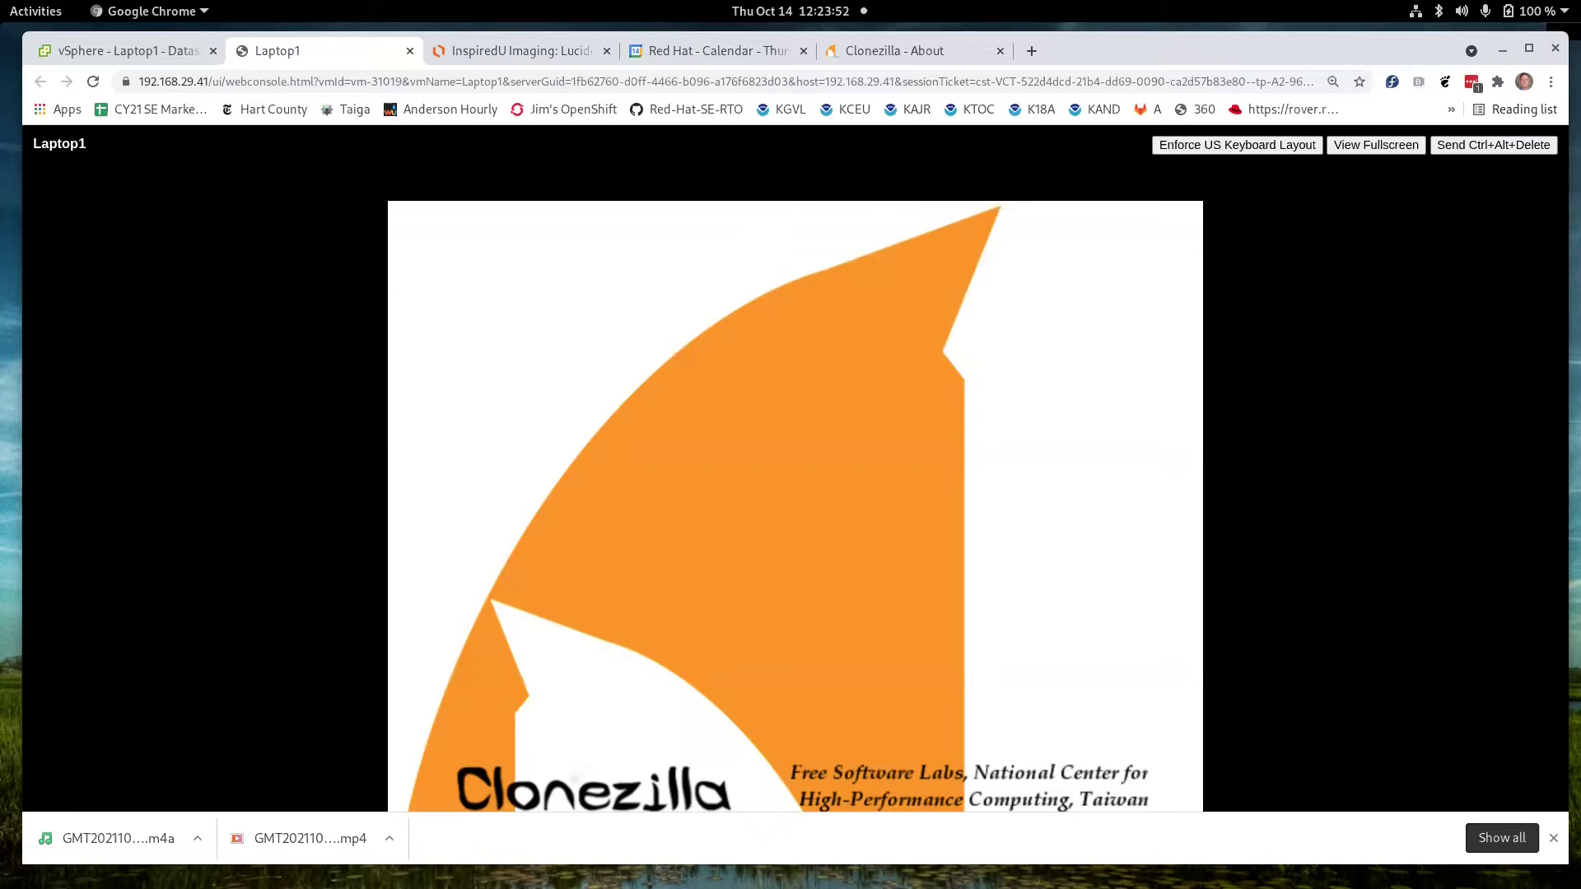
Dismiss Chrome's download bar while Clonezilla loads to the Choose language screen.
{"action": "left_click", "coordinate": [1554, 840]}
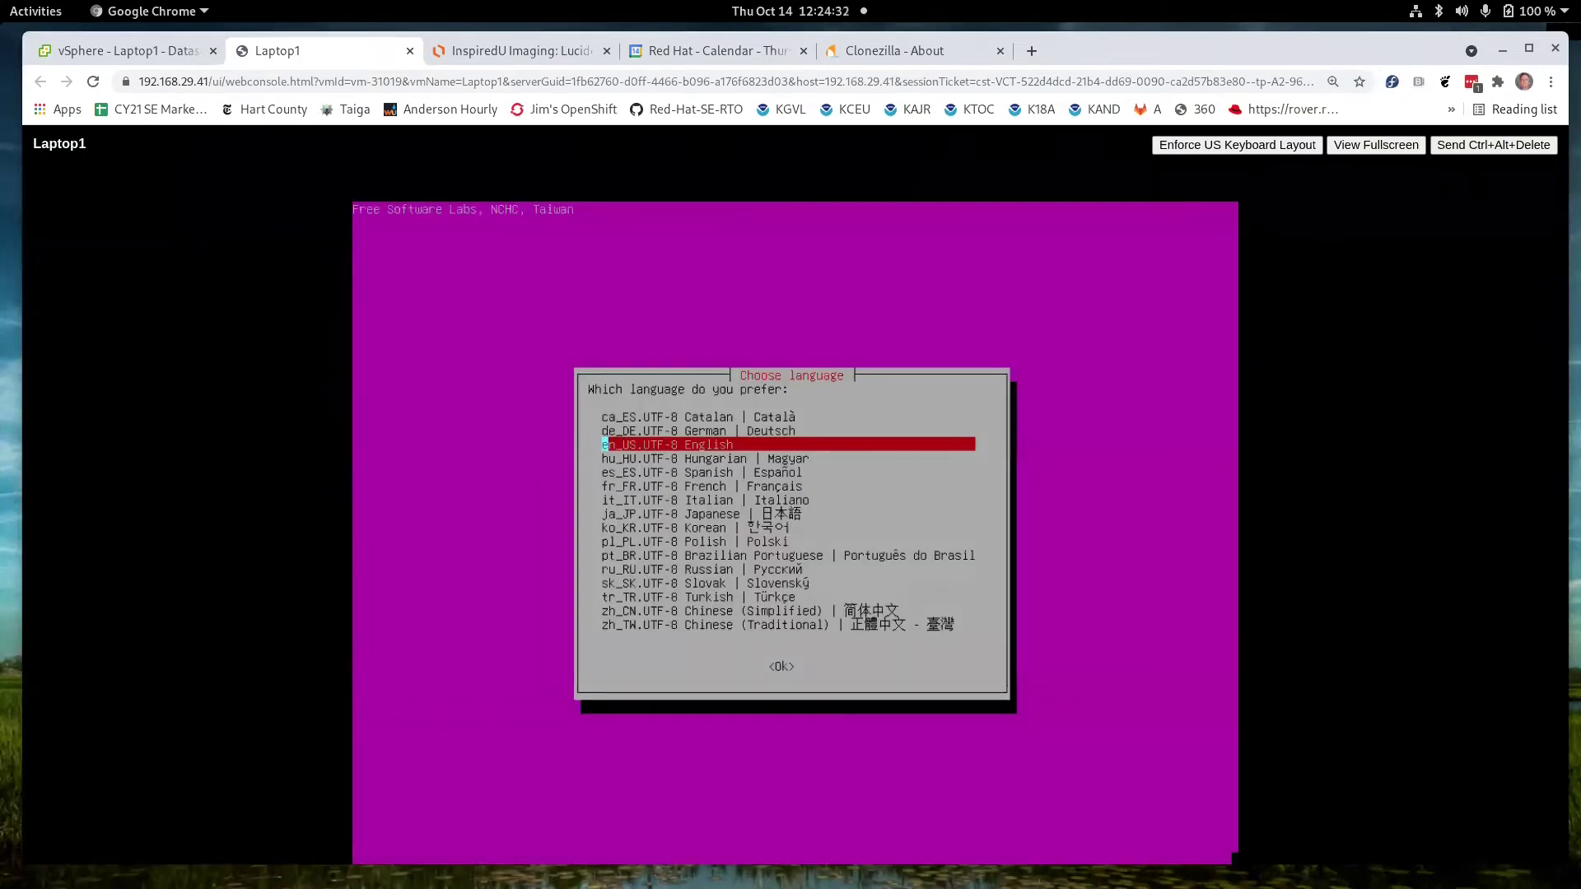
Accept English language and the default US keyboard, then start Clonezilla.
{"action": "key", "text": "Return"}
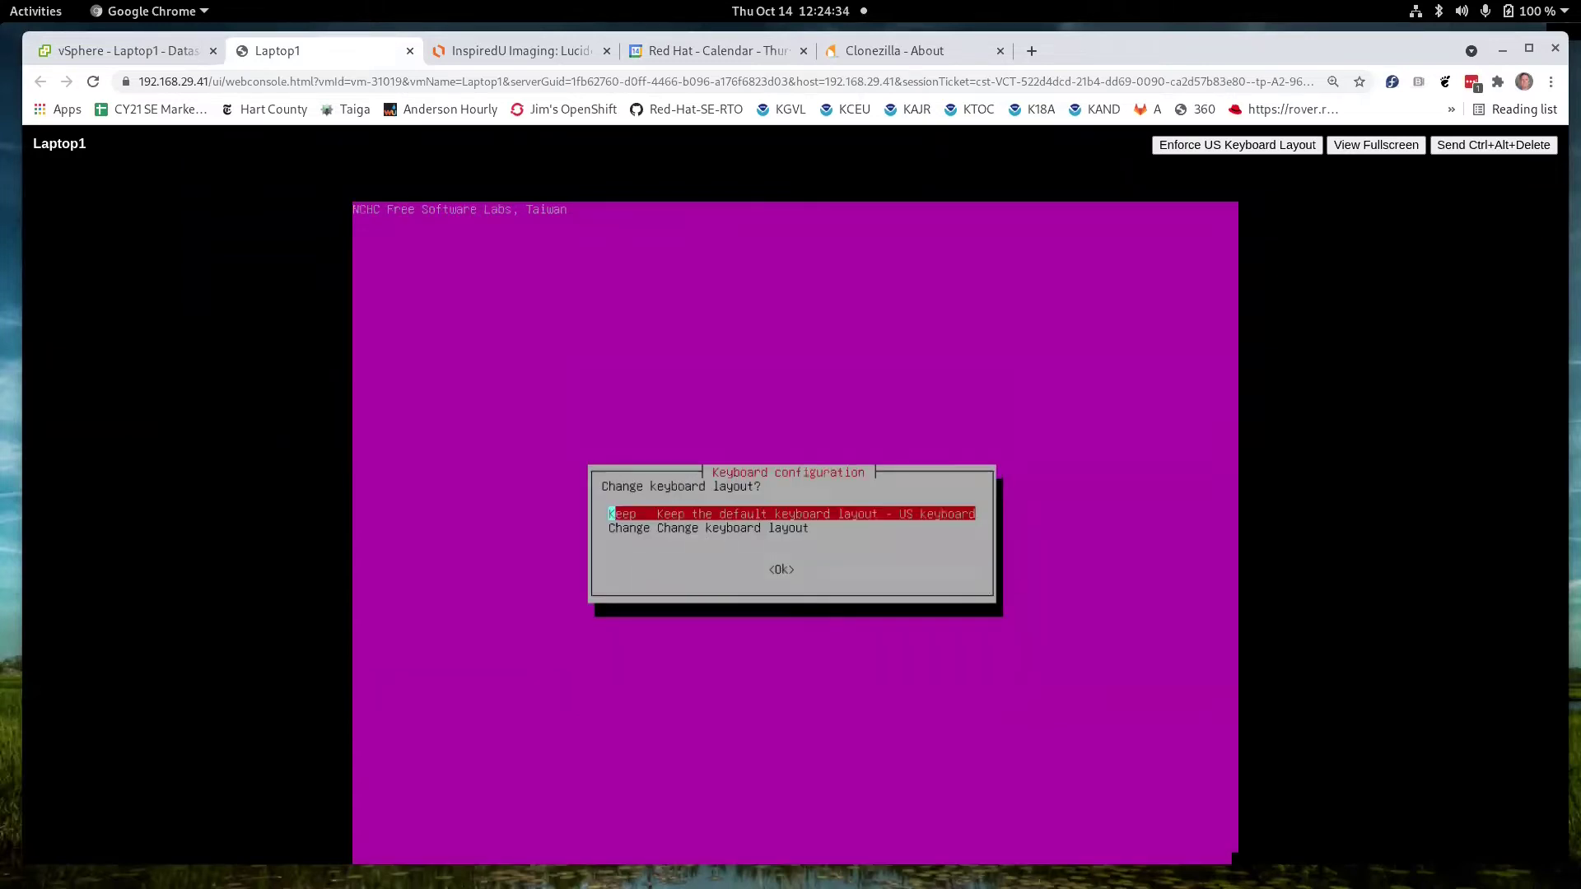
{"action": "key", "text": "Return"}
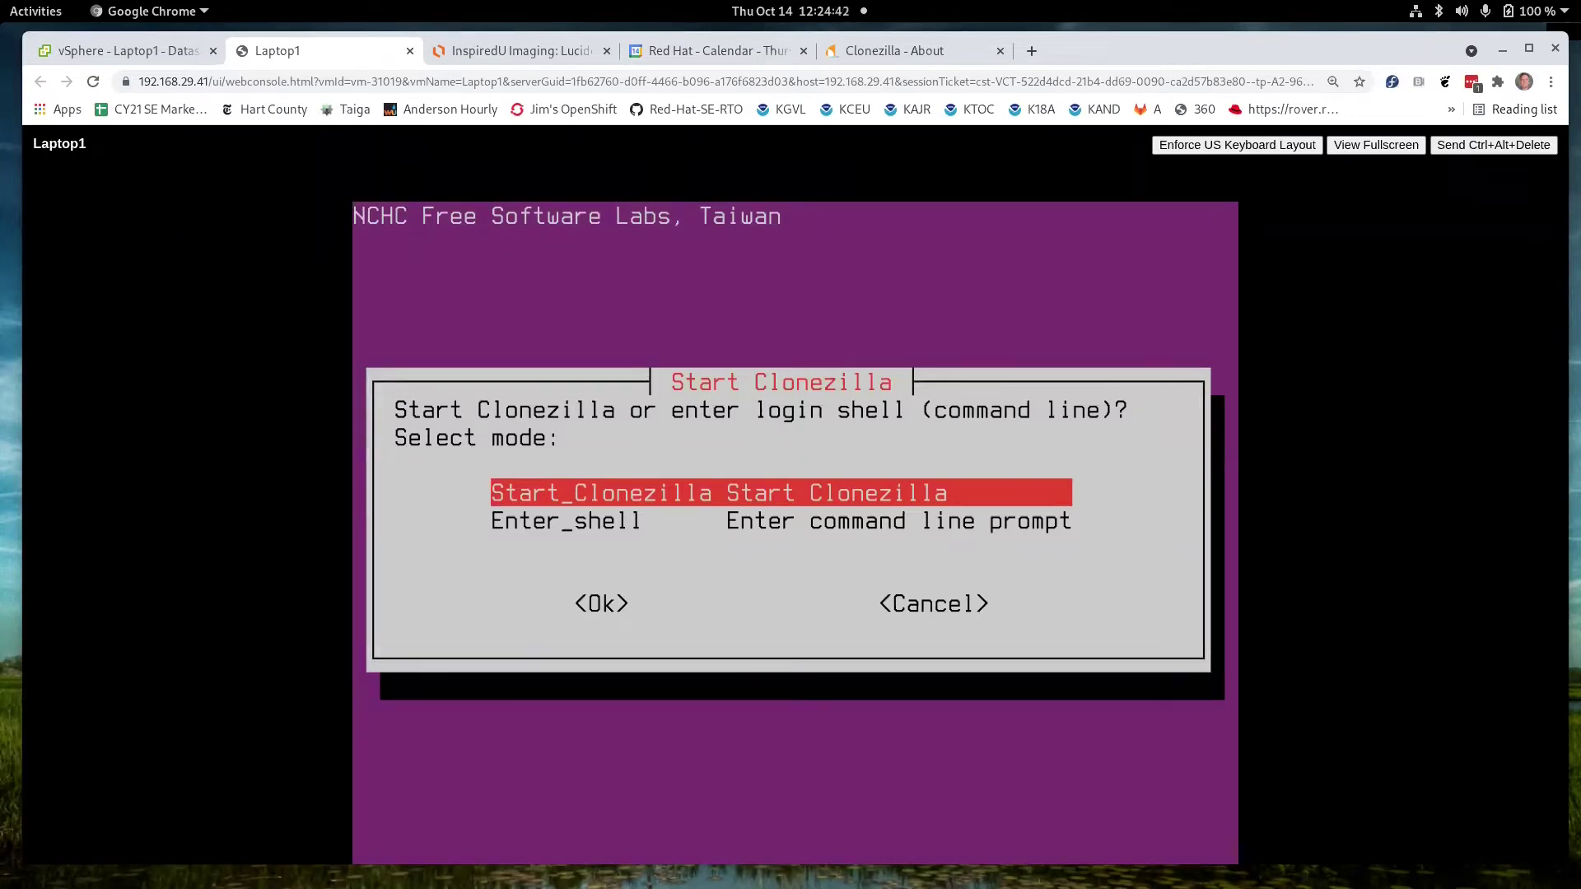
{"action": "key", "text": "Return"}
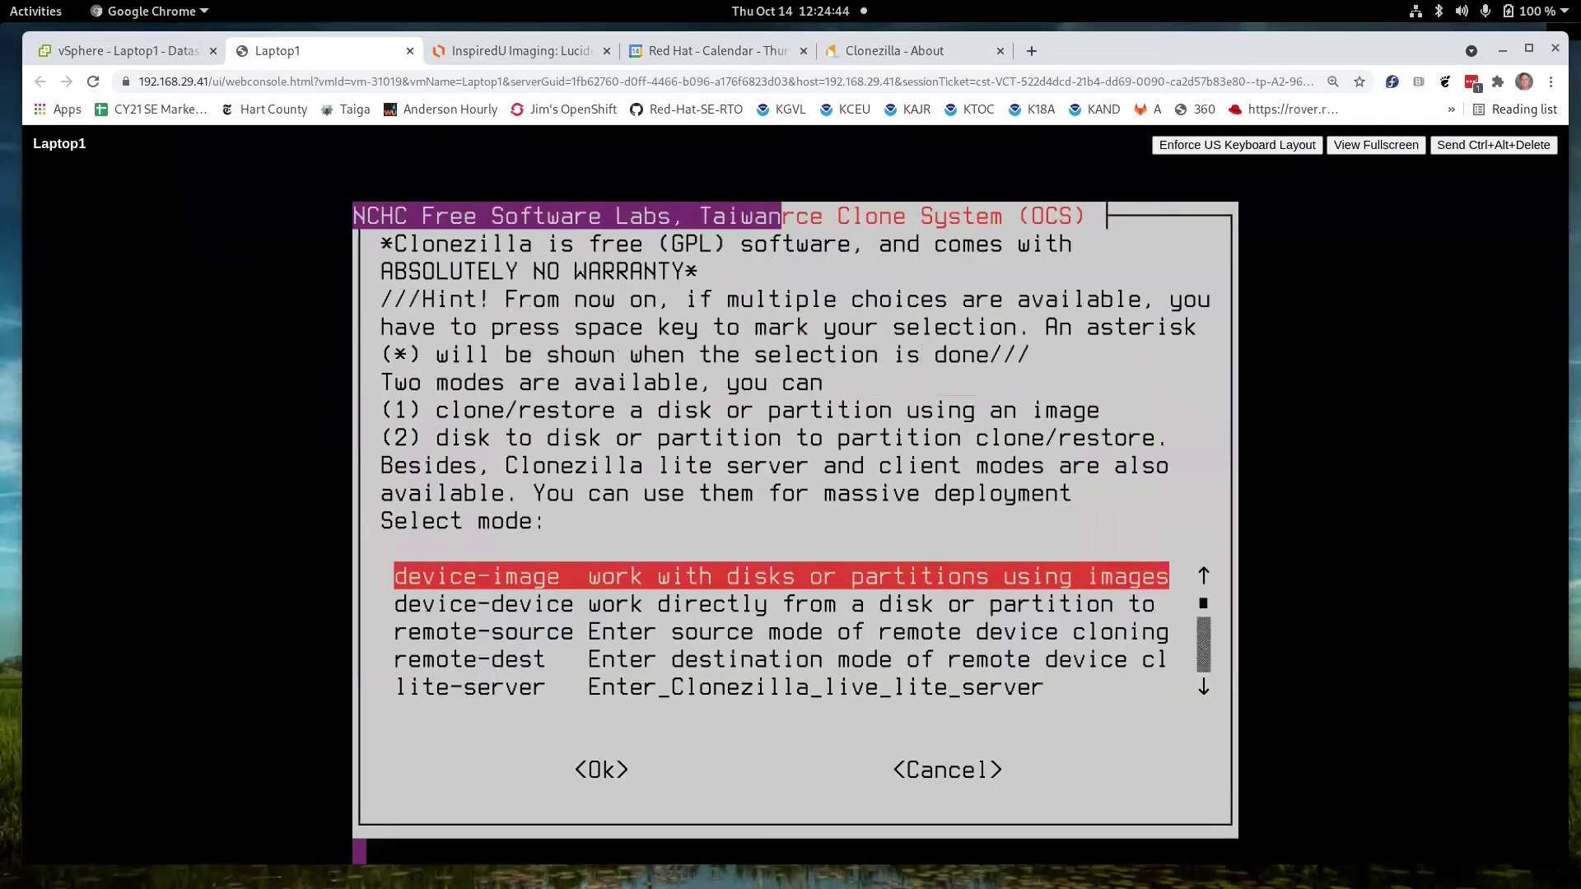
Select device-image as the Clonezilla mode and confirm it.
{"action": "key", "text": "Down"}
{"action": "key", "text": "Down"}
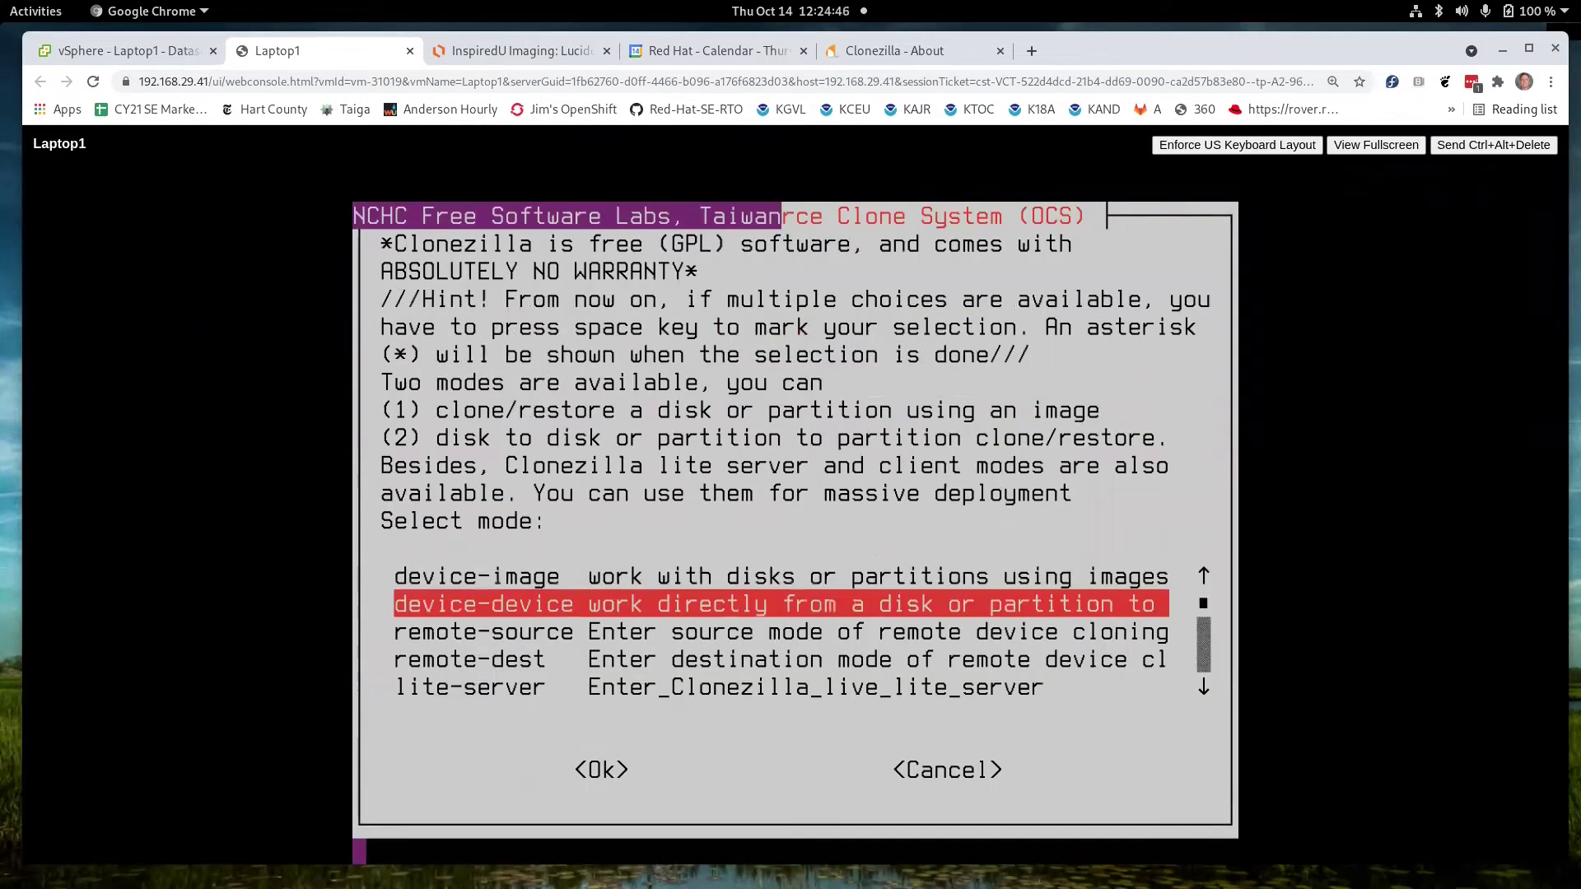
{"action": "key", "text": "Up"}
{"action": "key", "text": "Up"}
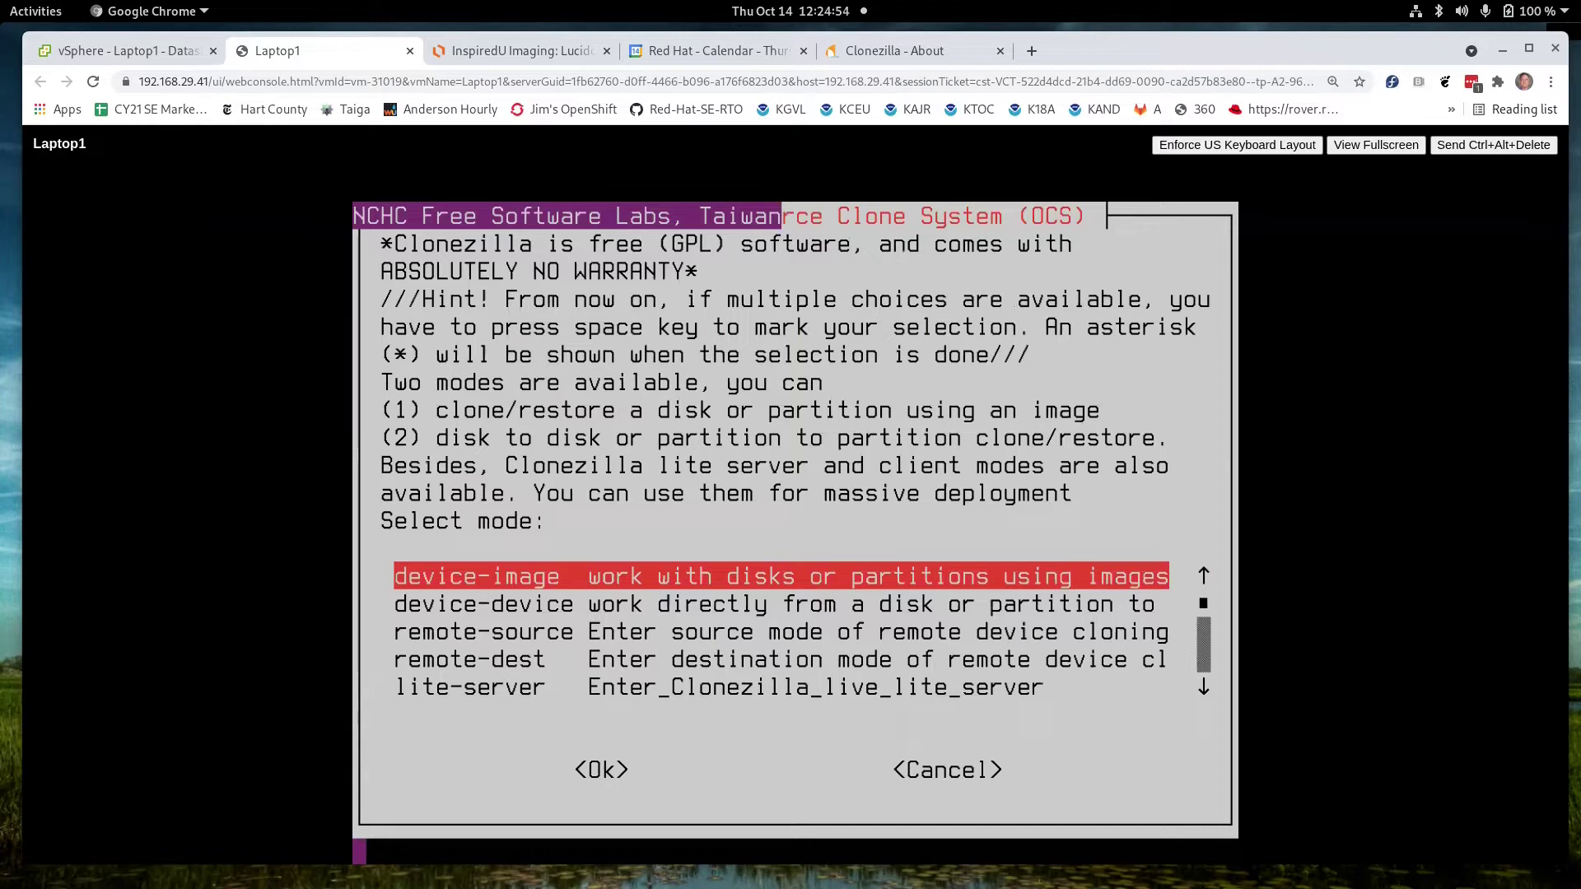
{"action": "key", "text": "Tab"}
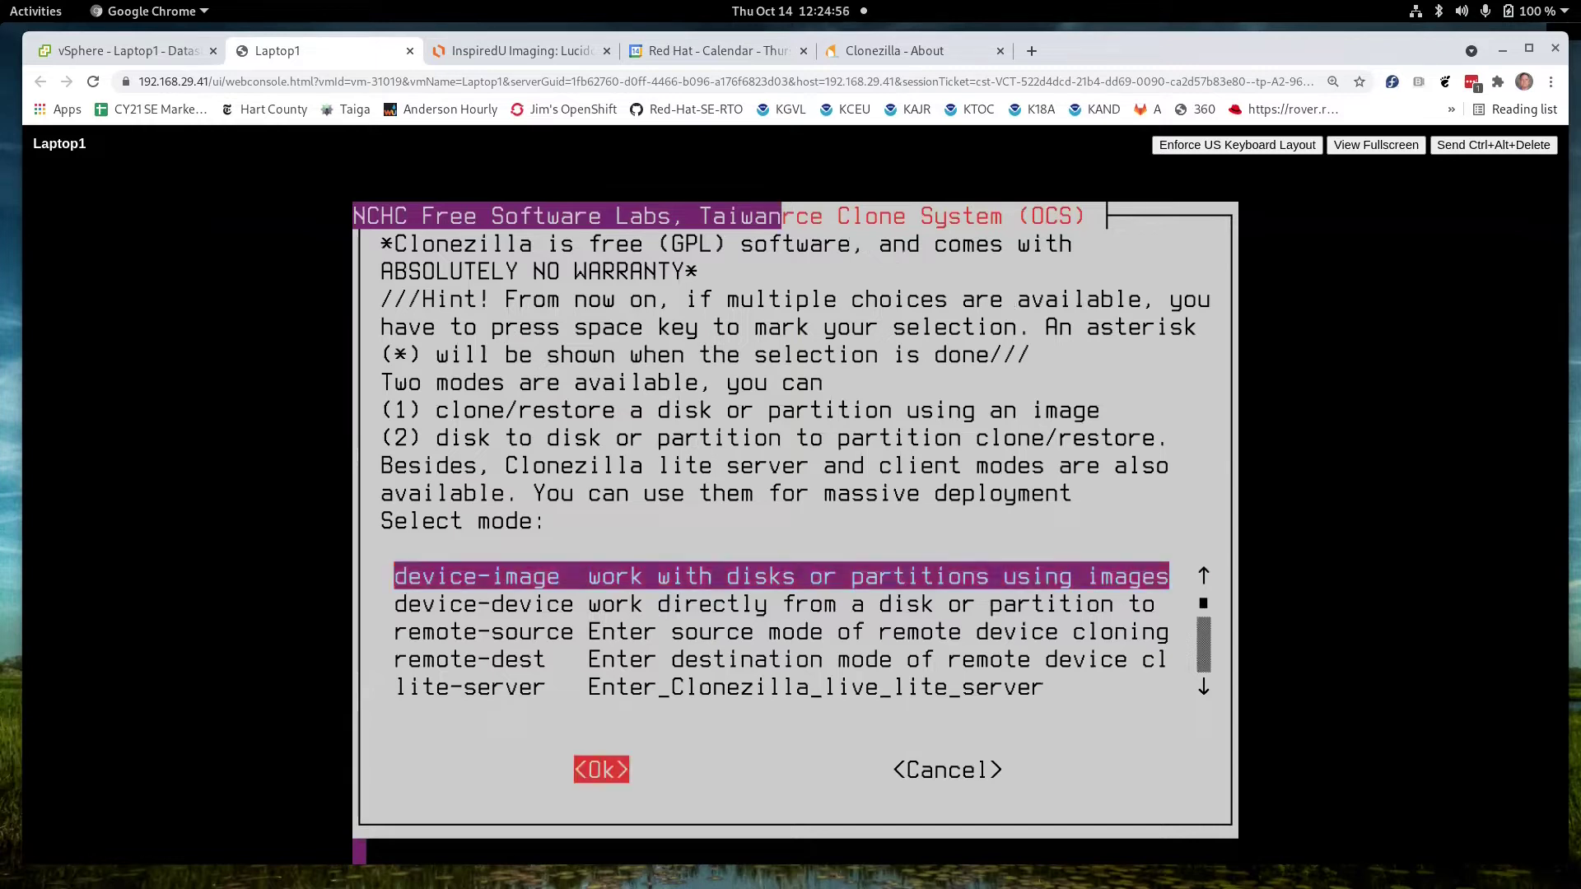
{"action": "key", "text": "Return"}
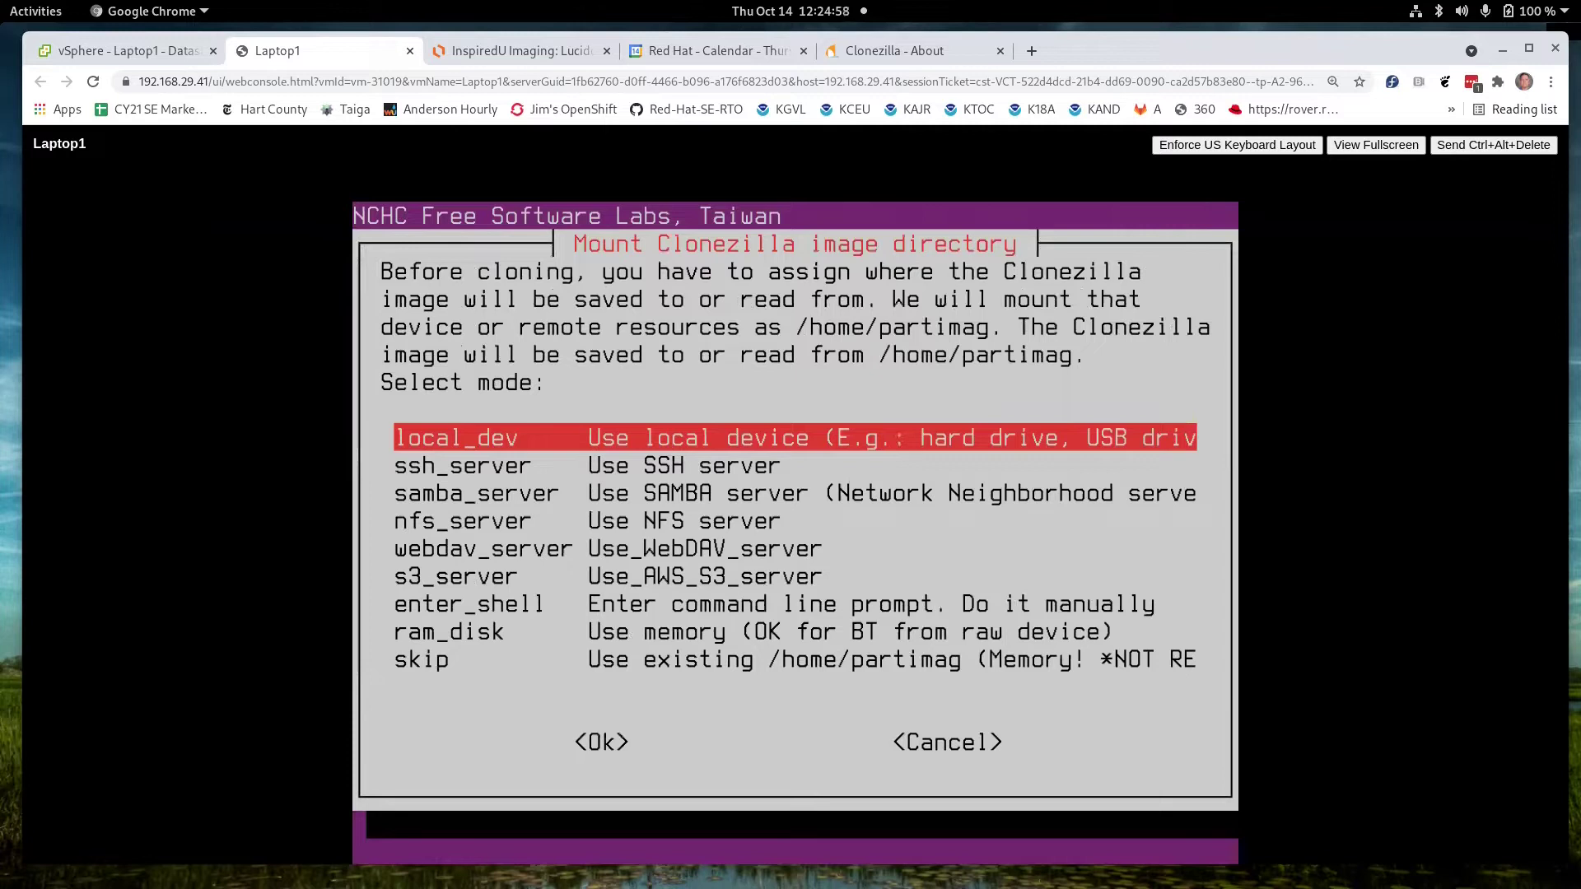
Choose nfs_server as the image storage location.
{"action": "key", "text": "Down"}
{"action": "key", "text": "Down"}
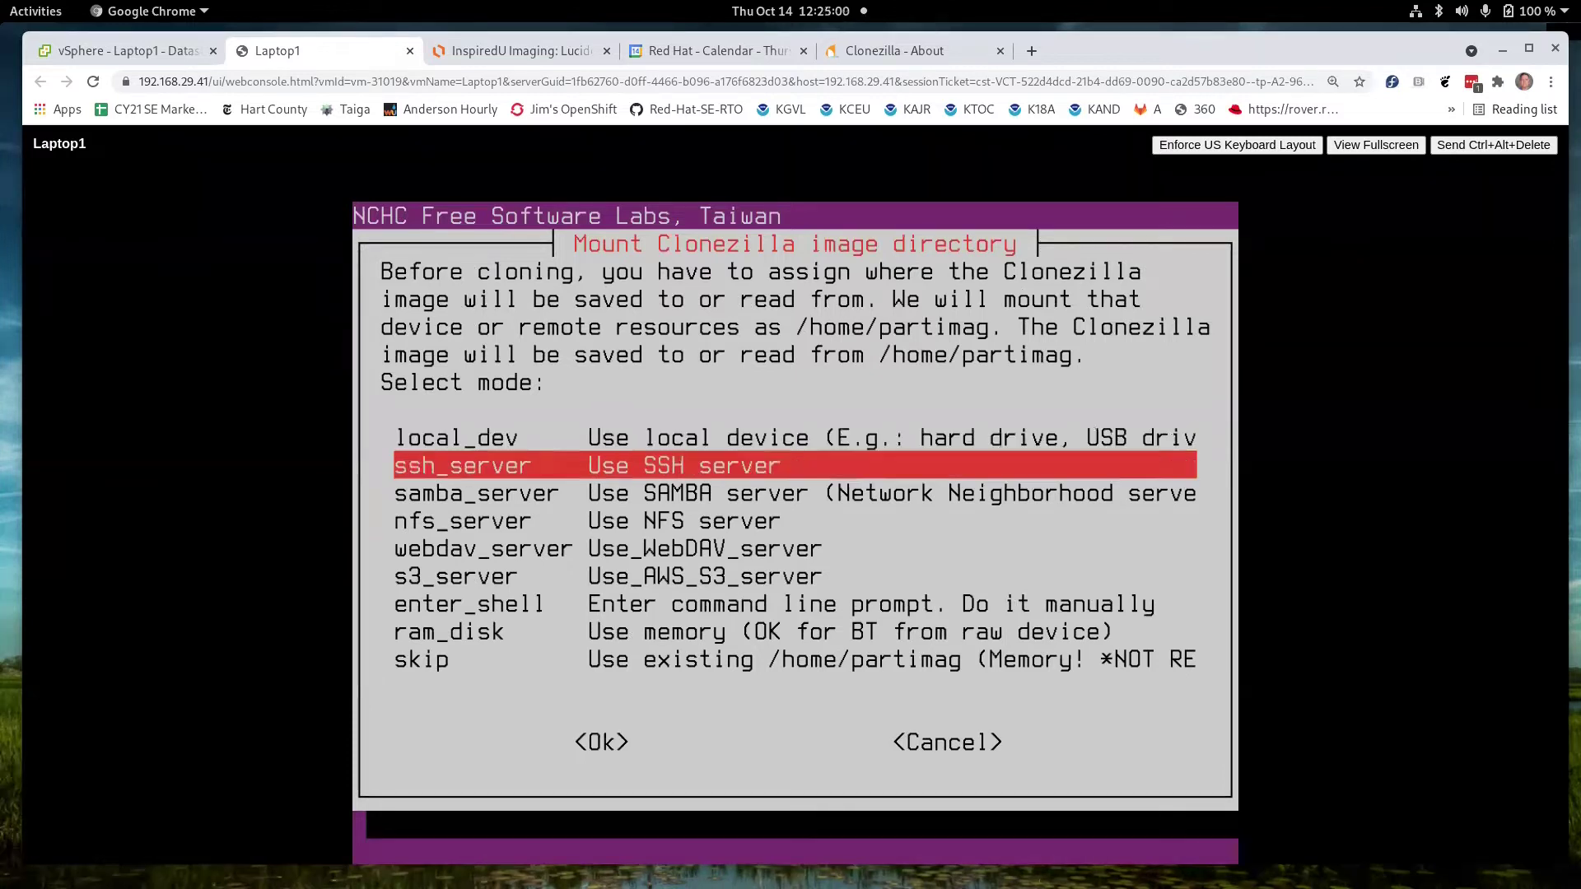
{"action": "key", "text": "Down"}
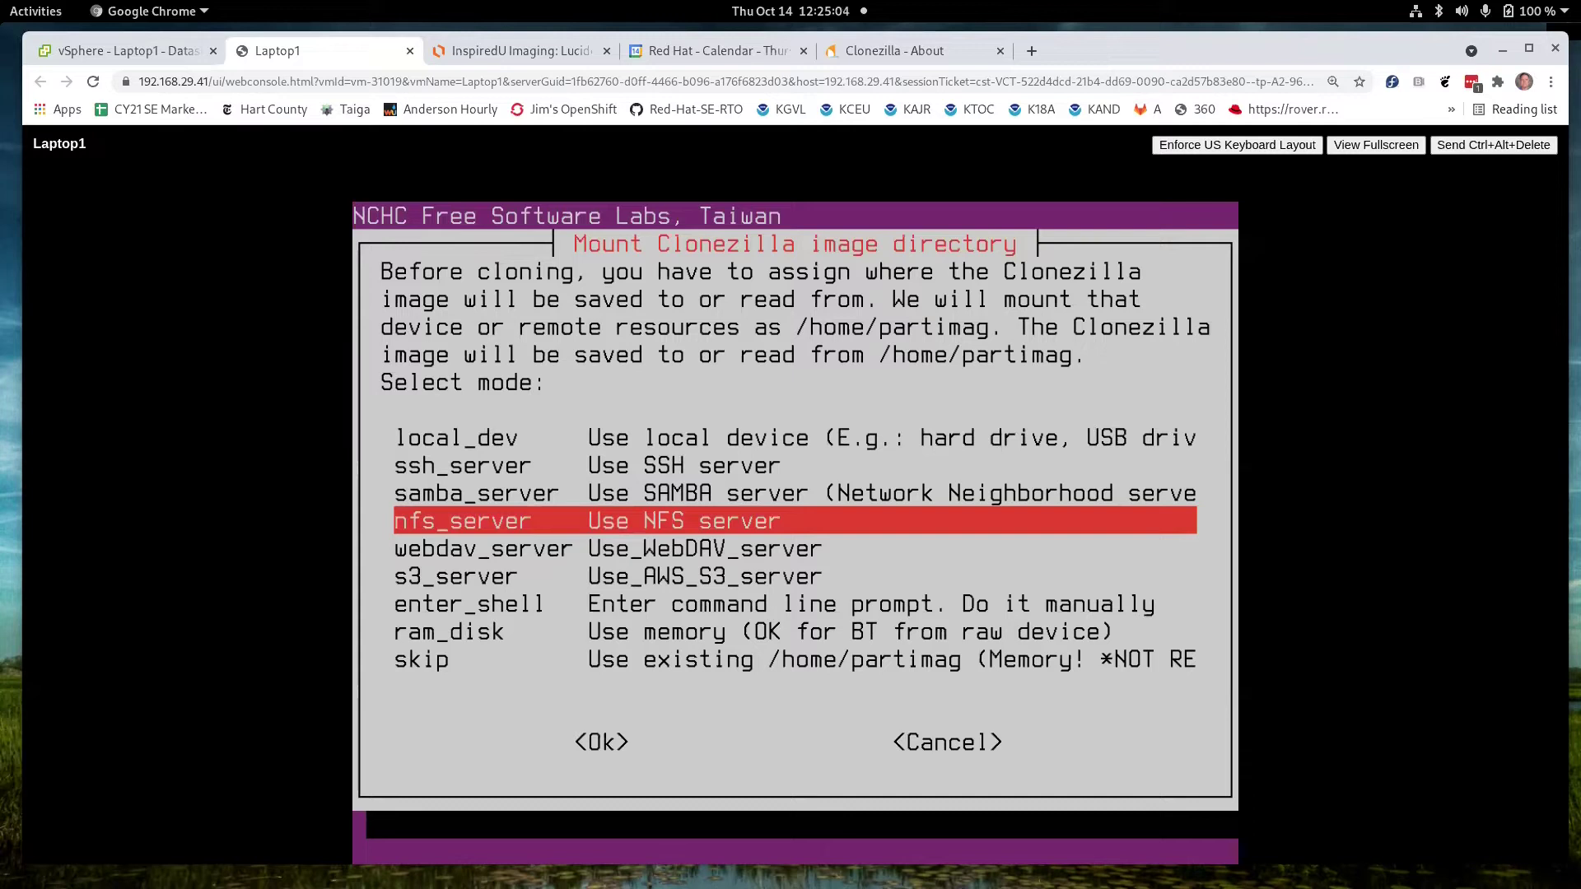
{"action": "key", "text": "Return"}
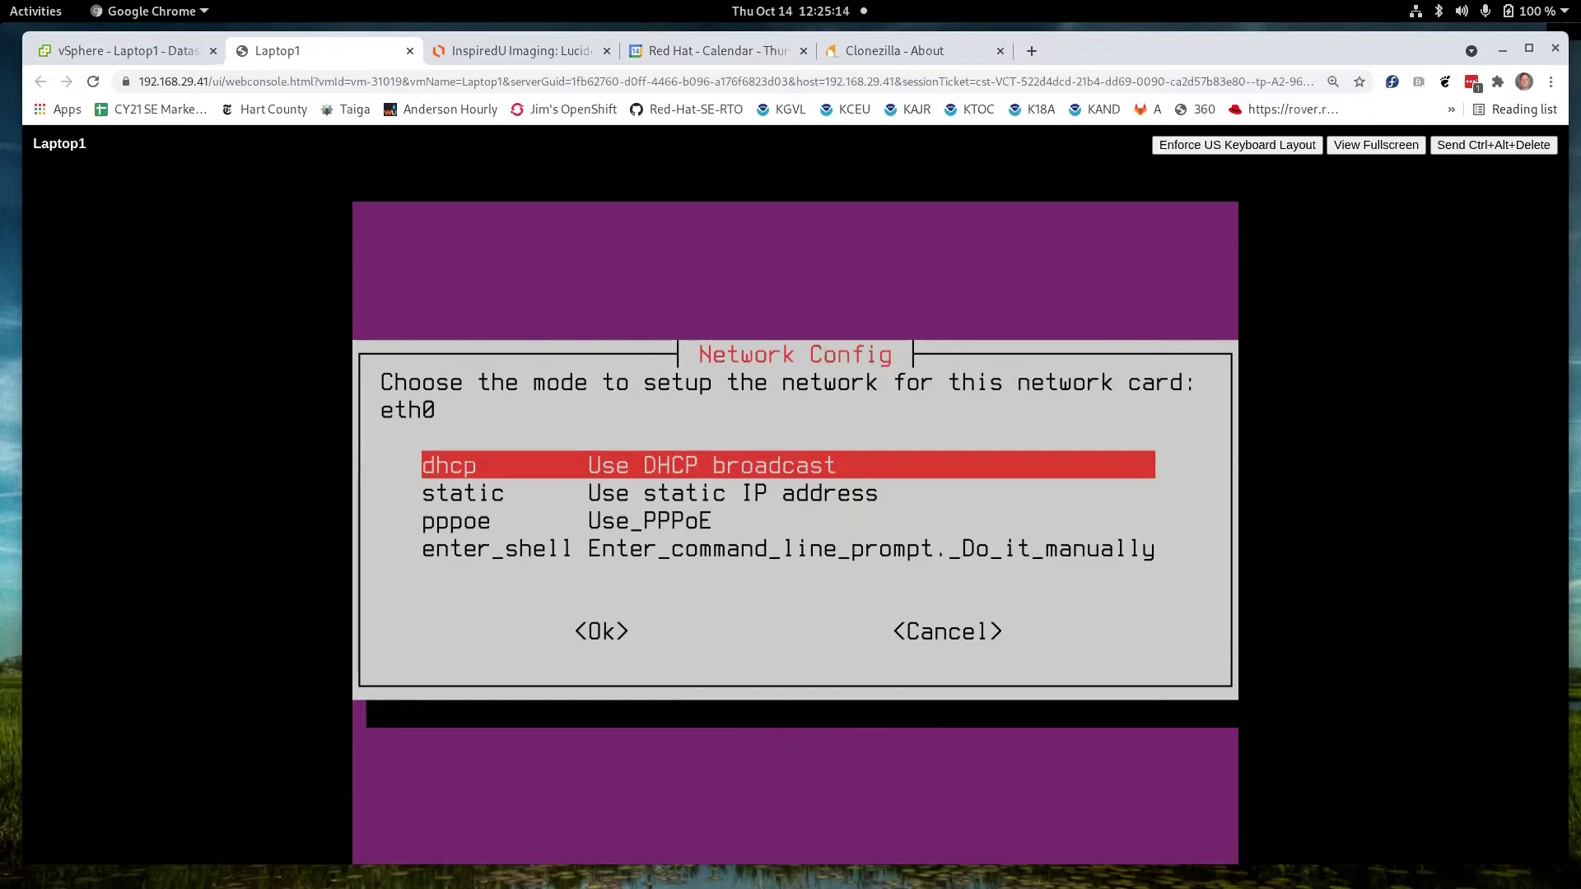
Accept DHCP networking for eth0 and select nfs4 (NFS v4) for the mount.
{"action": "key", "text": "Return"}
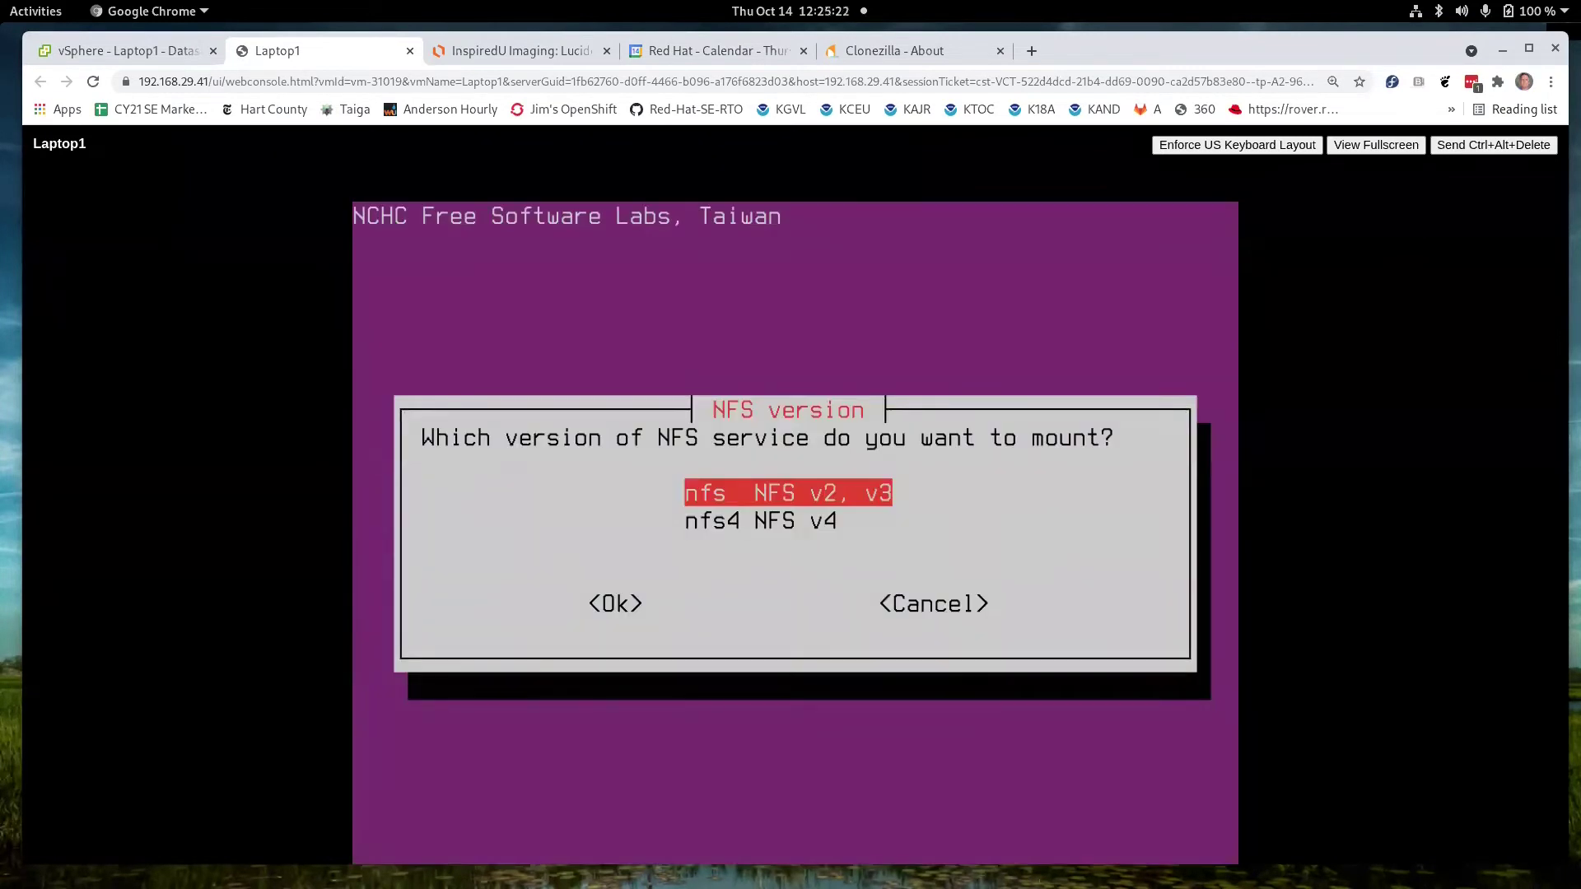
{"action": "key", "text": "Down"}
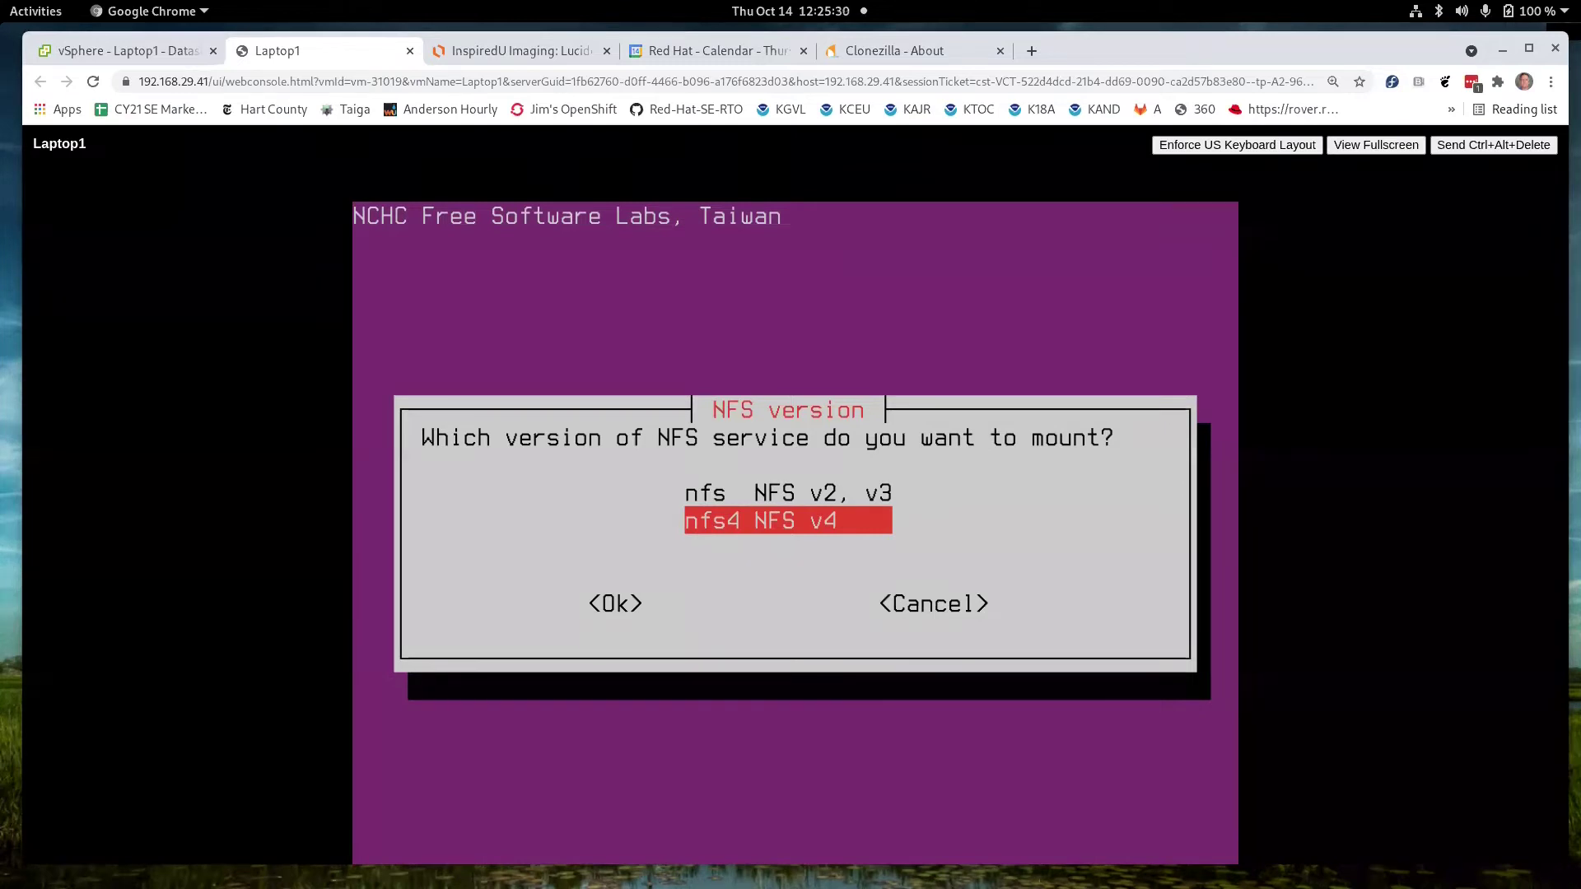
{"action": "key", "text": "Return"}
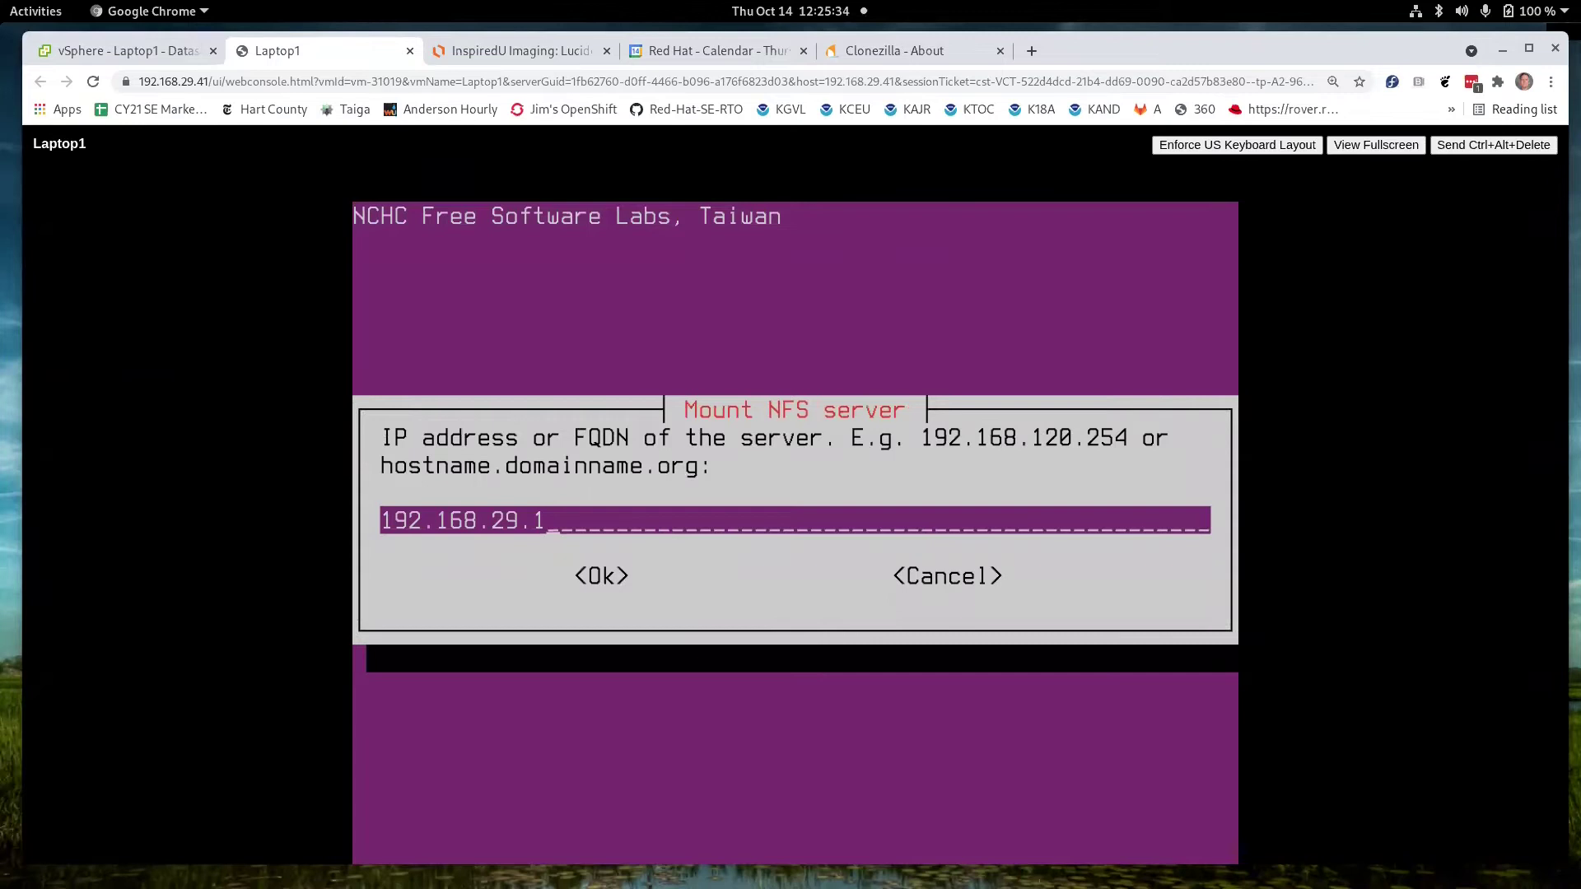
{"action": "key", "text": "alt+Tab"}
Select the showmount command and the /mnt/openshift/nfs-registry-openshift export, then move the terminal aside.
{"action": "left_click_drag", "start_coordinate": [1564, 254], "coordinate": [1249, 305]}
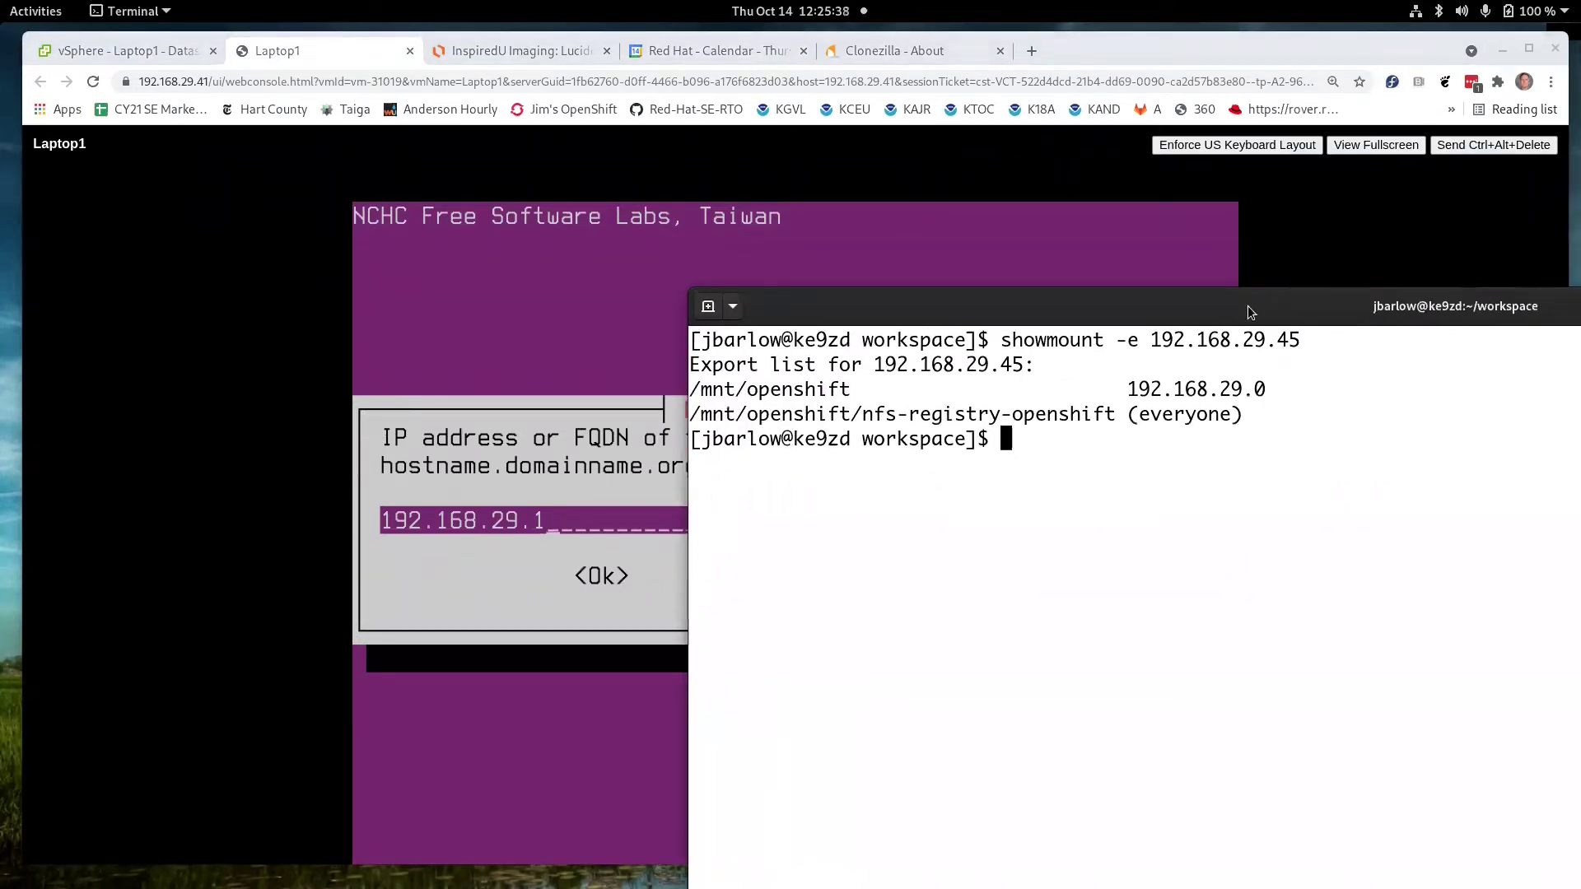
{"action": "left_click_drag", "start_coordinate": [1004, 342], "coordinate": [1295, 348]}
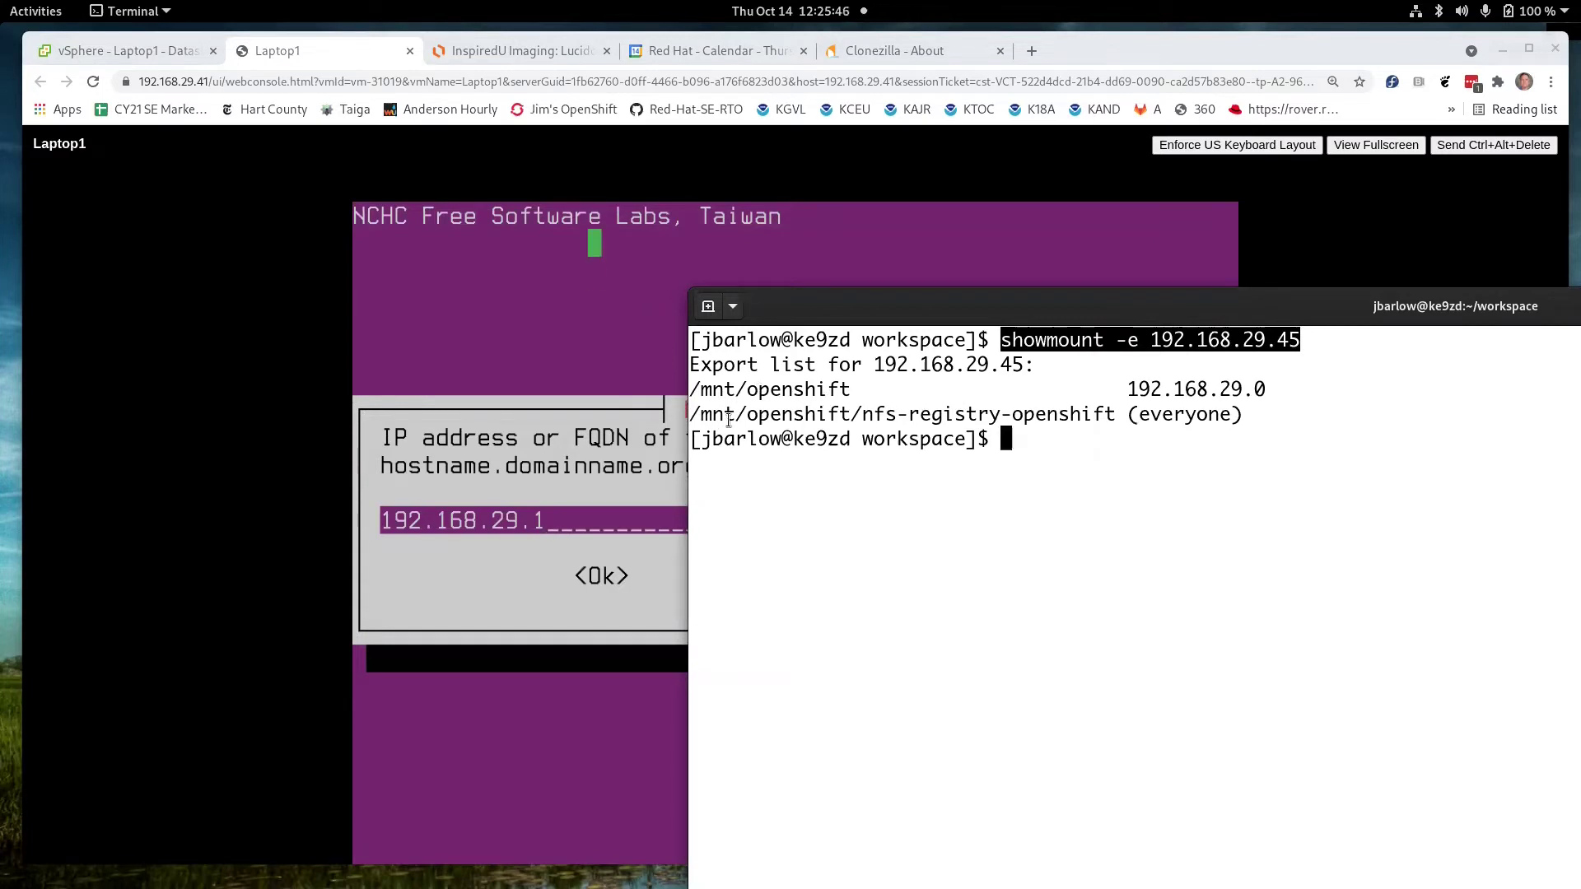
{"action": "double_click", "coordinate": [1055, 413]}
{"action": "left_click_drag", "start_coordinate": [1054, 414], "coordinate": [700, 412]}
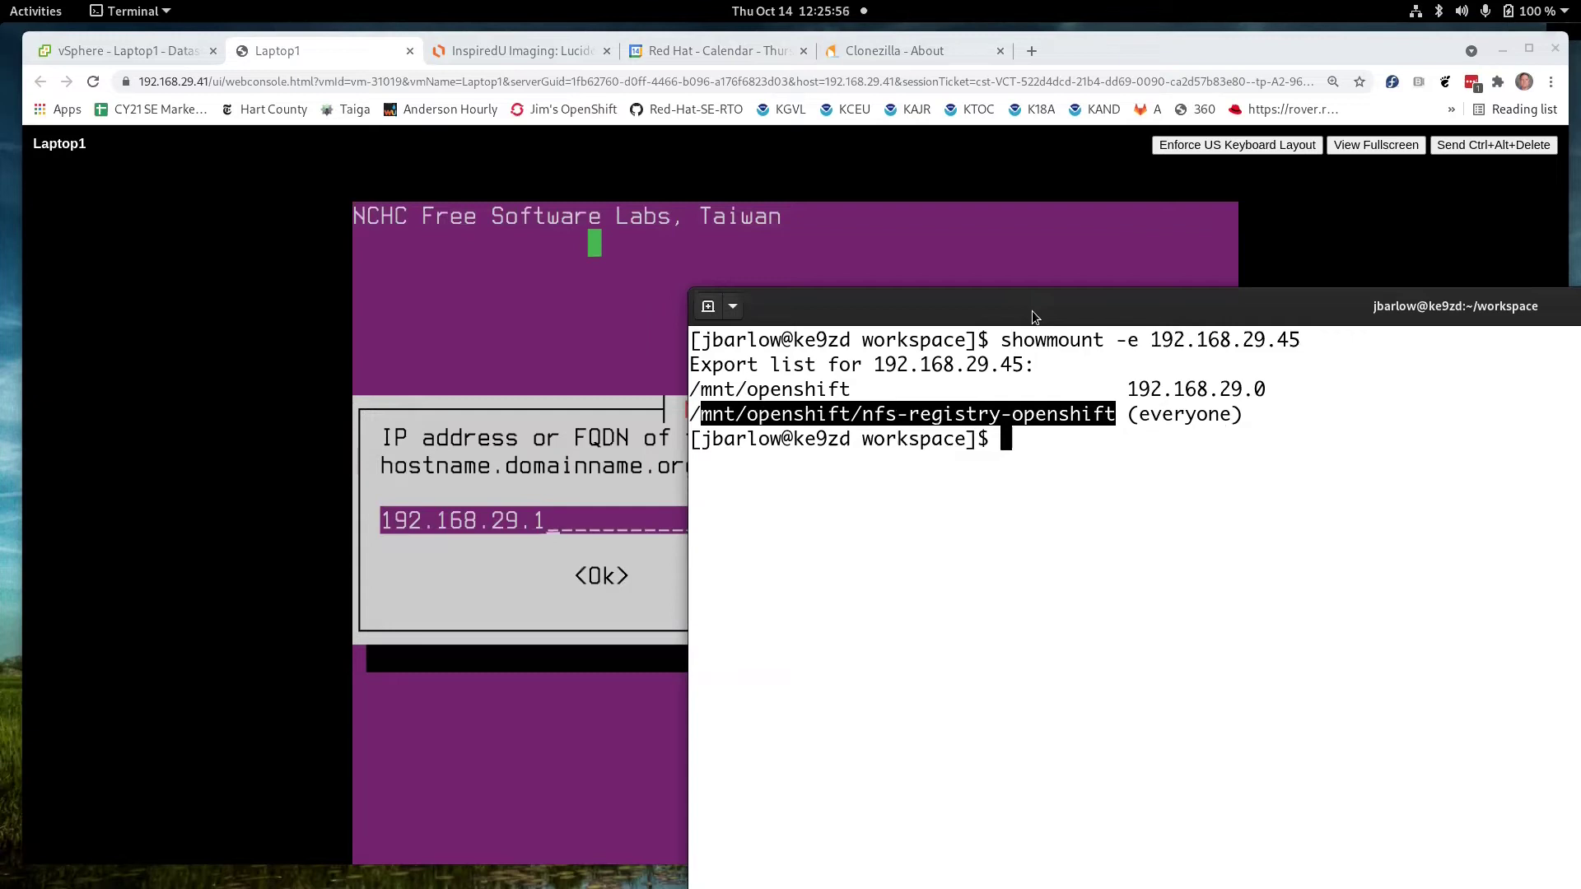
{"action": "left_click_drag", "start_coordinate": [1035, 317], "coordinate": [1158, 276]}
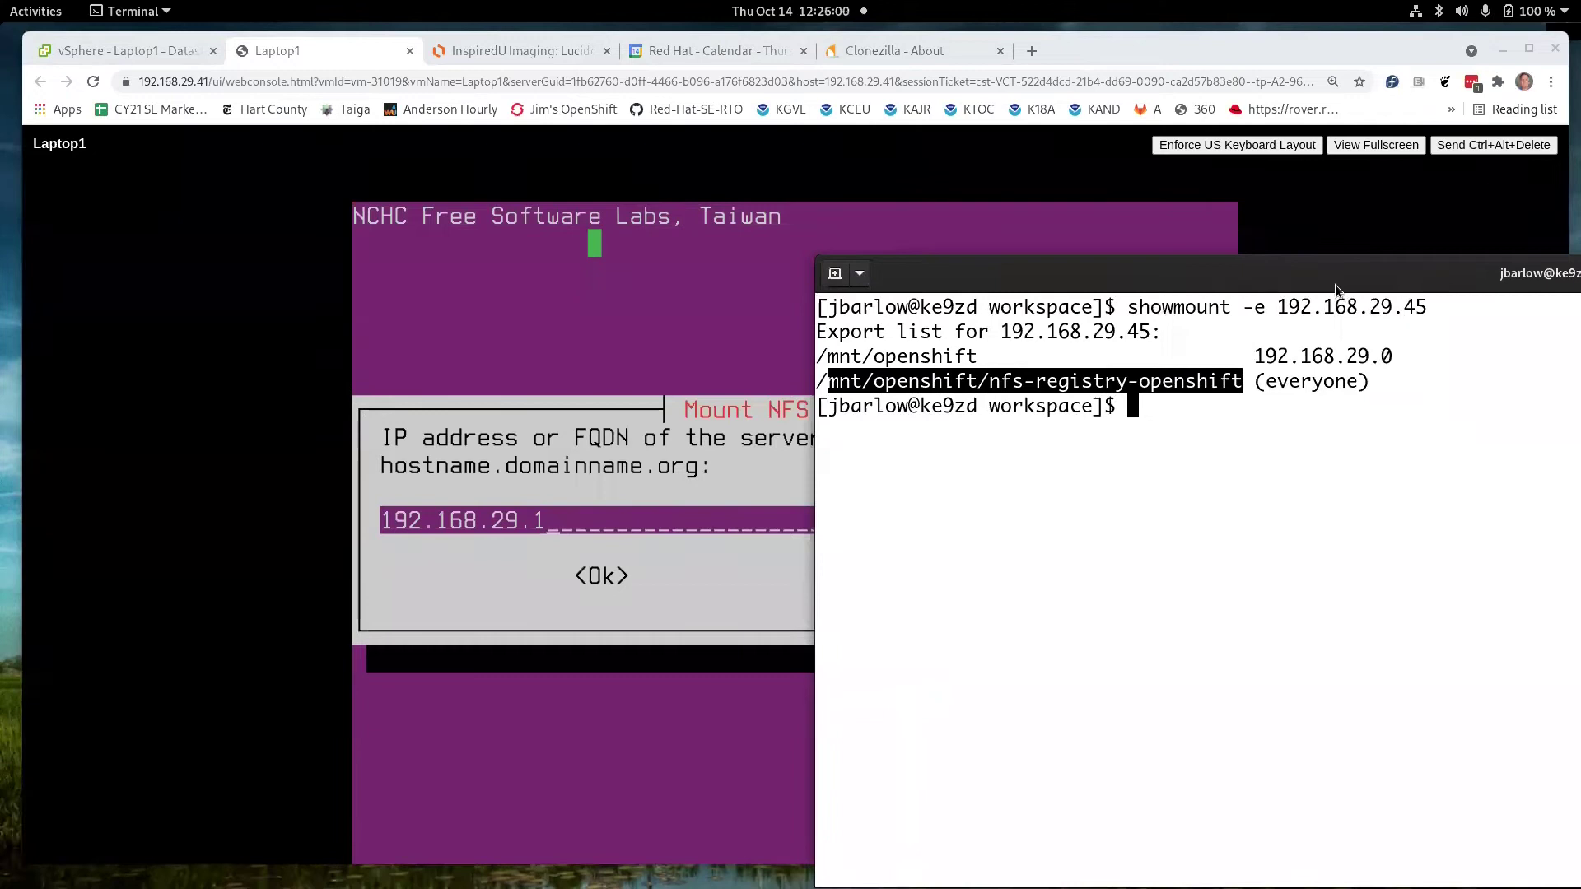
{"action": "left_click_drag", "start_coordinate": [1335, 284], "coordinate": [1577, 329]}
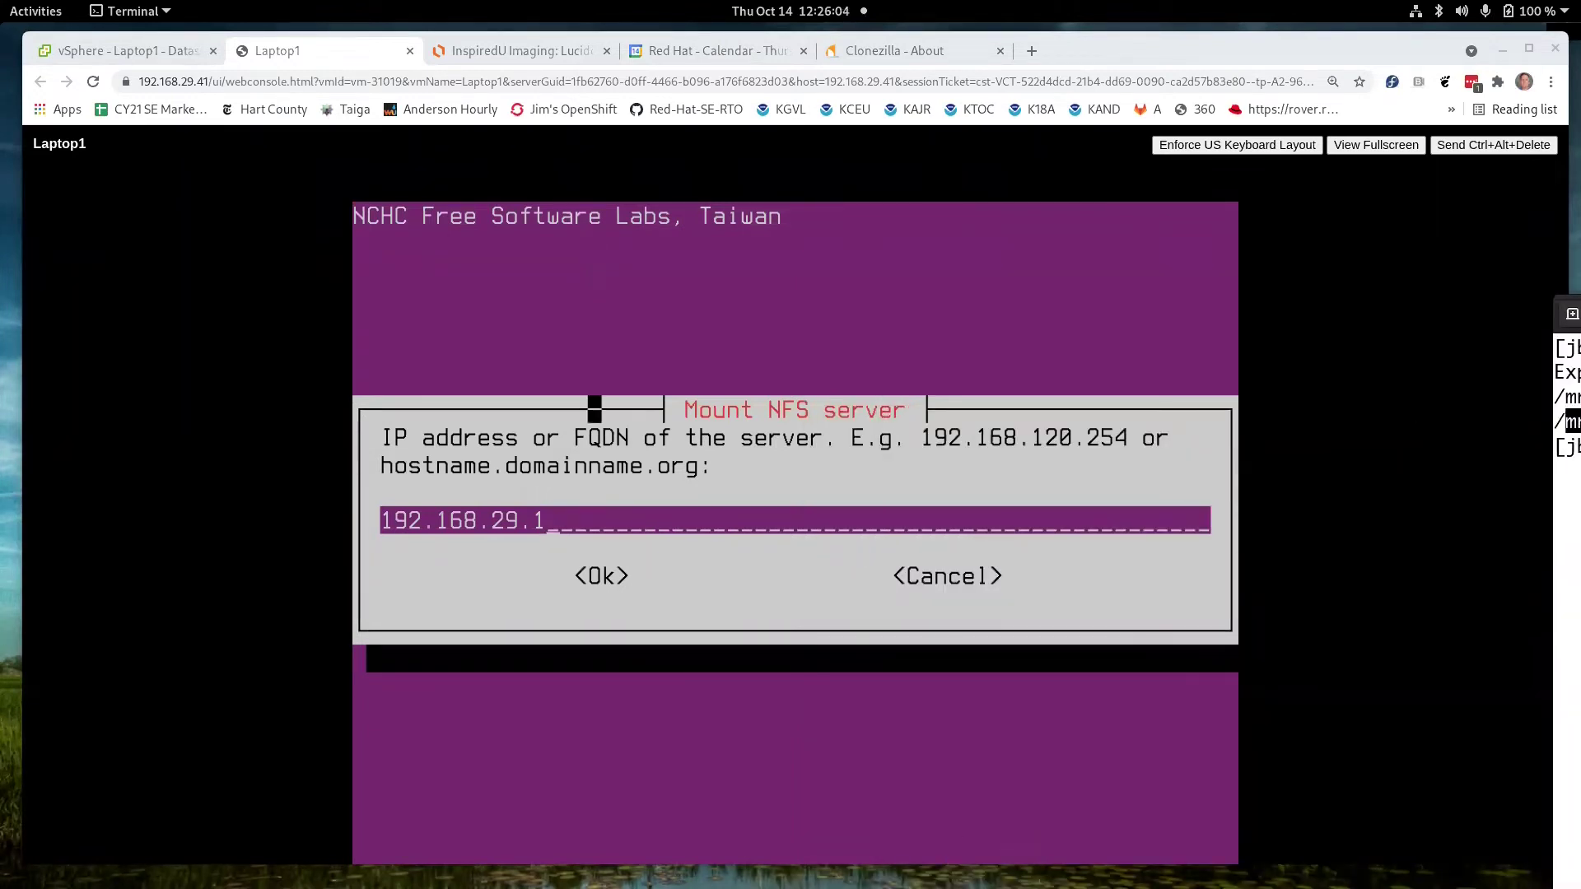
Cancel the image directory prompt, decline re-entering the path, and acknowledge the mount error.
{"action": "left_click", "coordinate": [589, 576]}
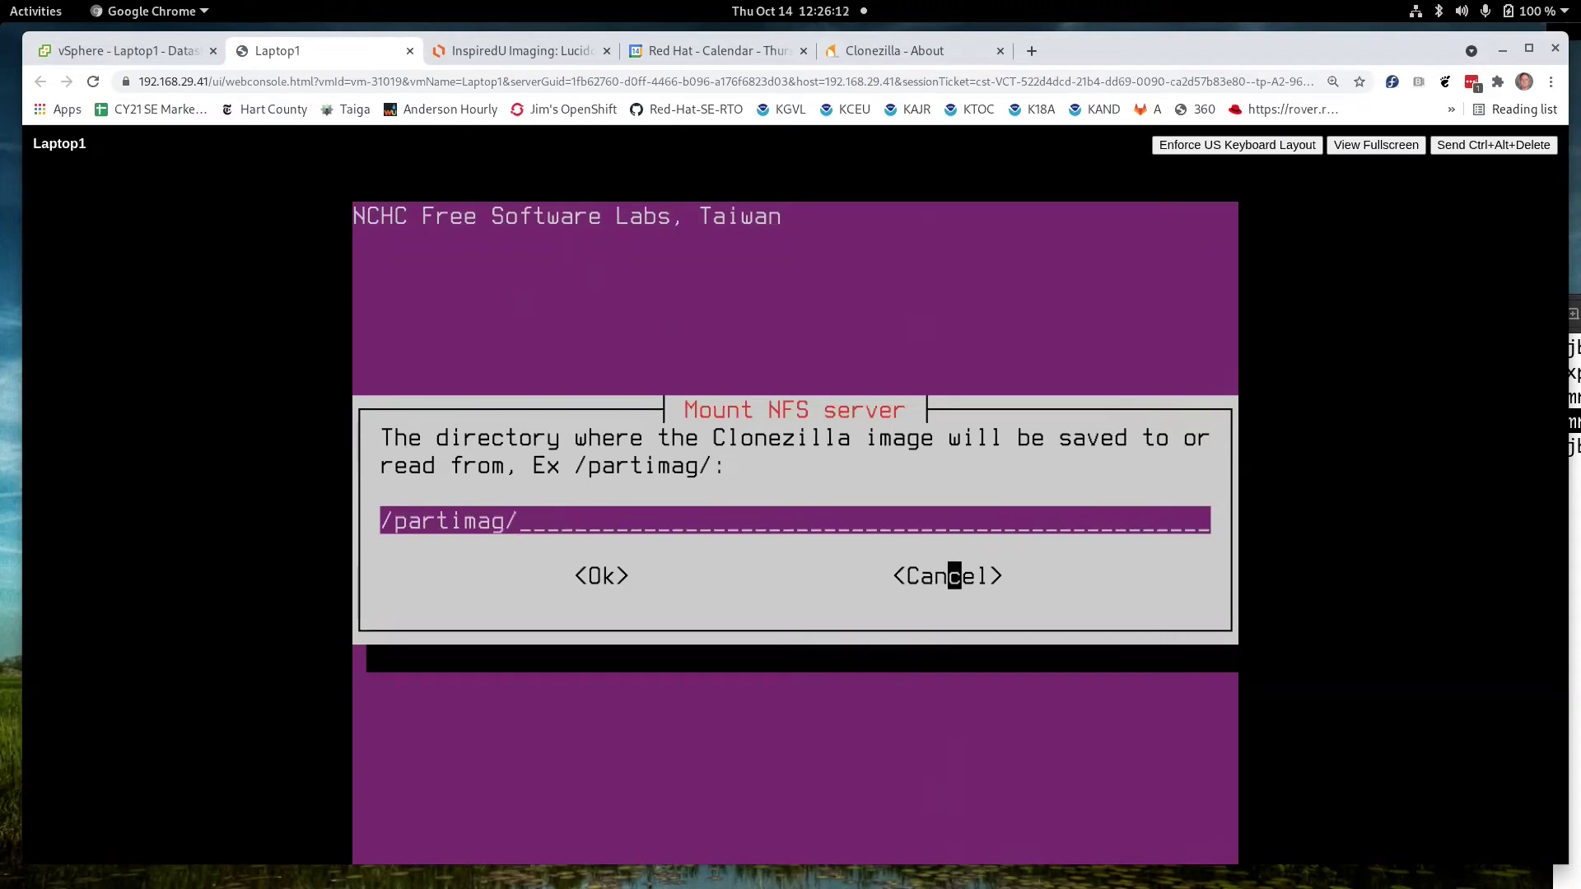
{"action": "left_click", "coordinate": [954, 576]}
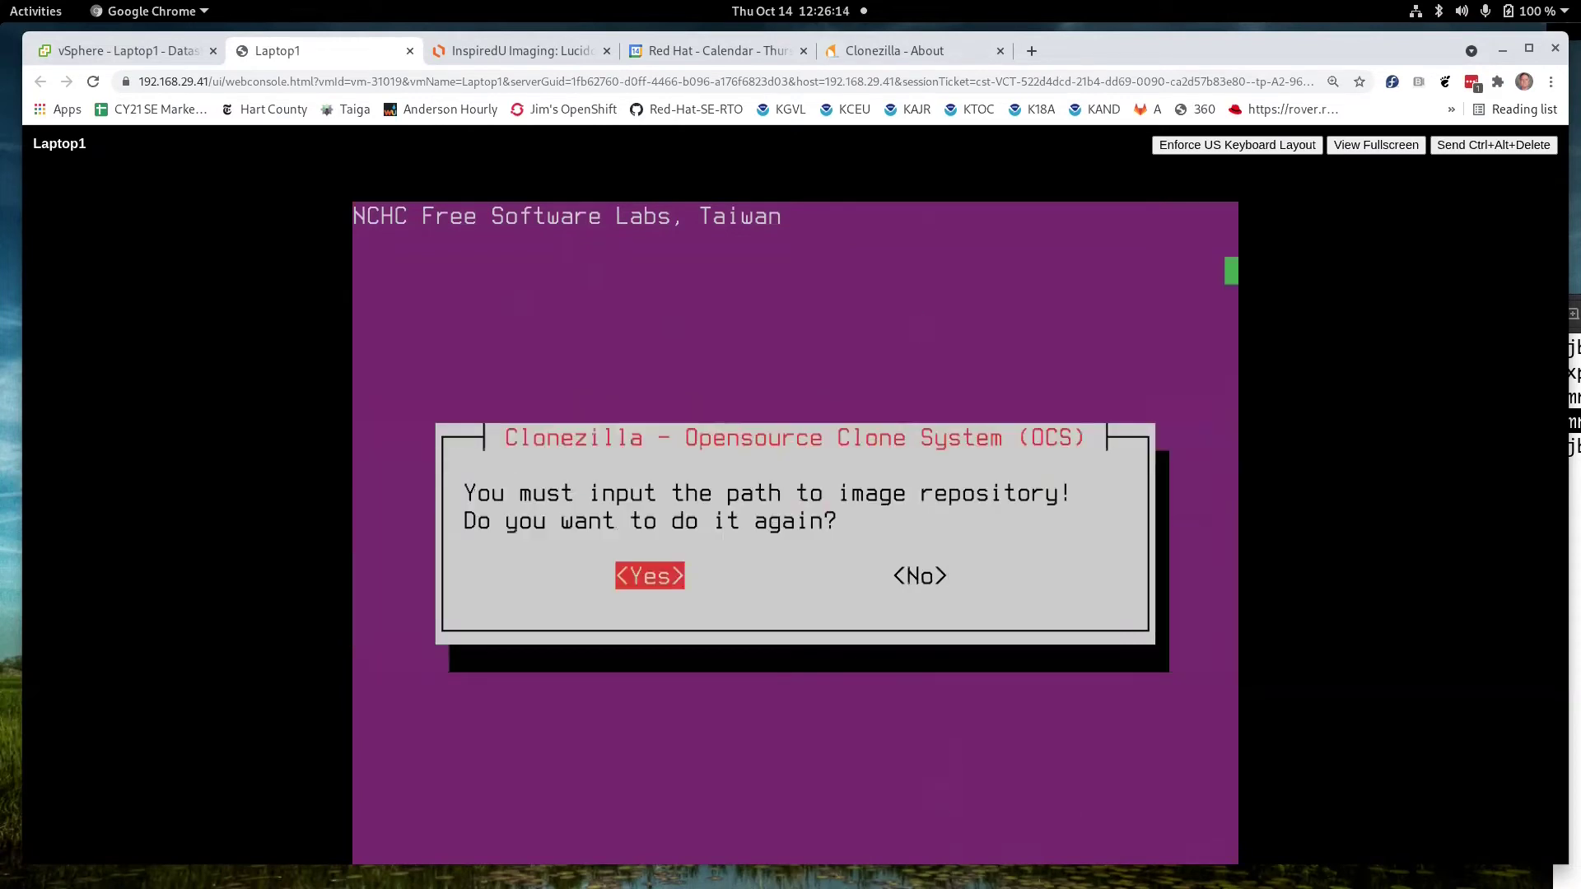
{"action": "key", "text": "Tab"}
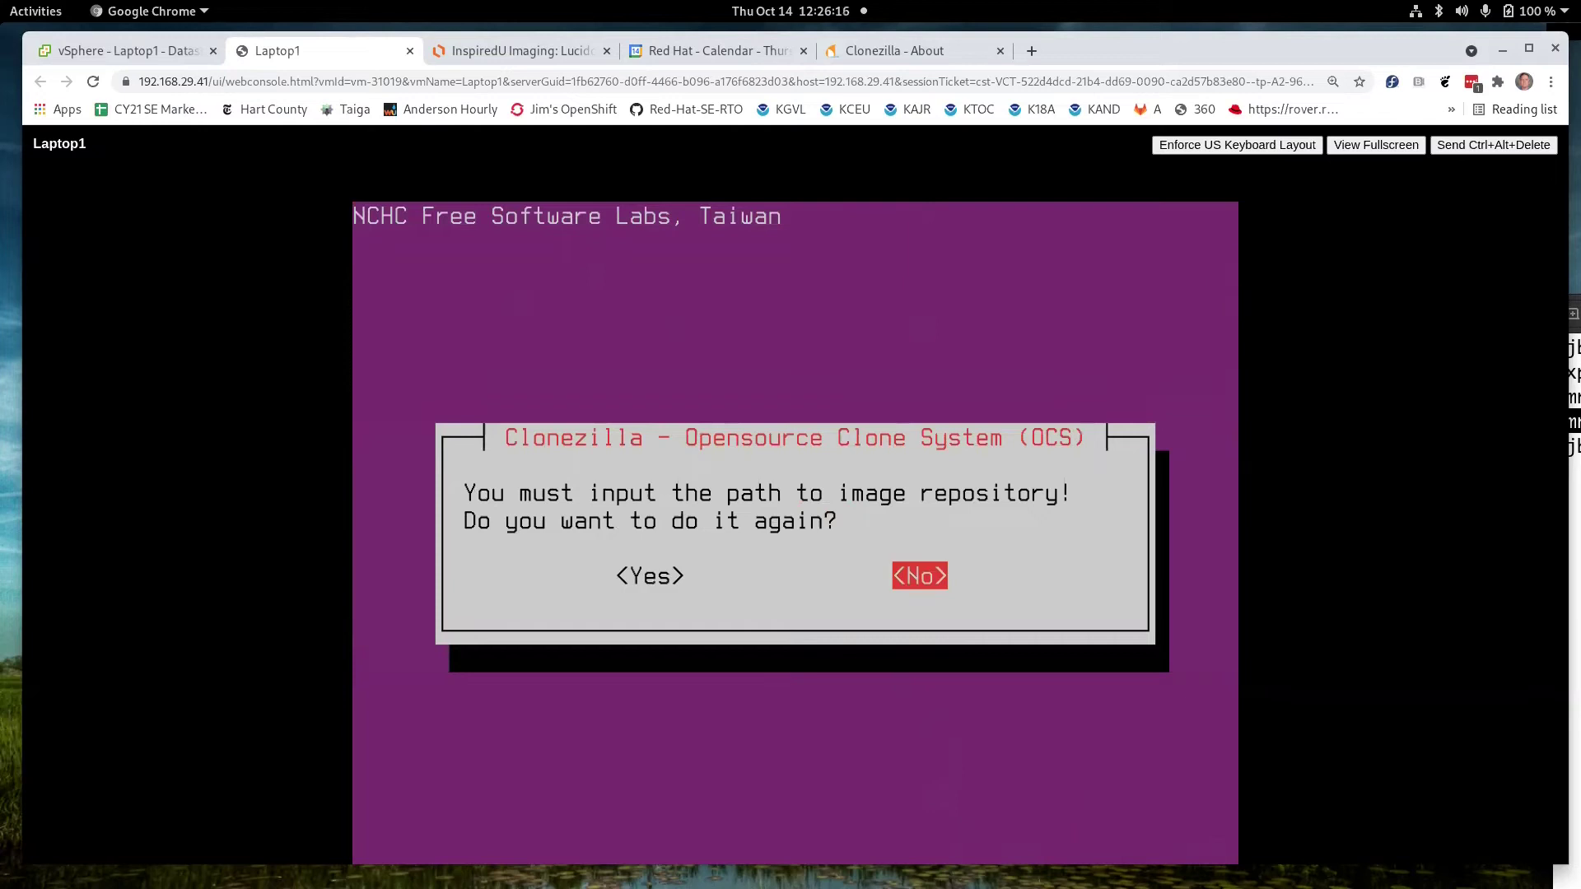
{"action": "key", "text": "Return"}
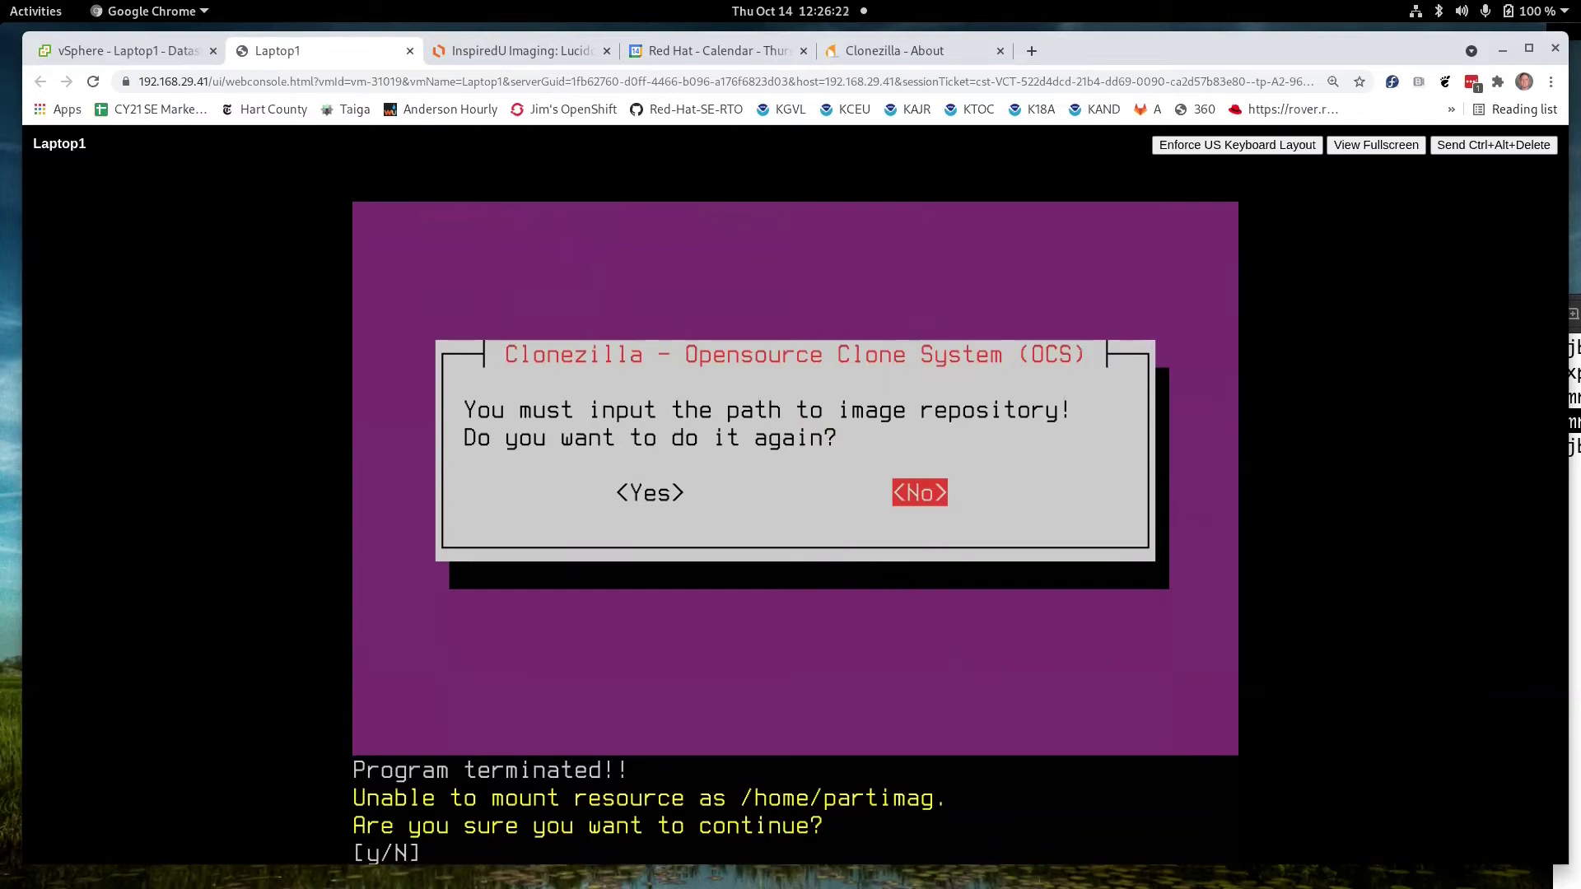
{"action": "key", "text": "Return"}
{"action": "key", "text": "Return"}
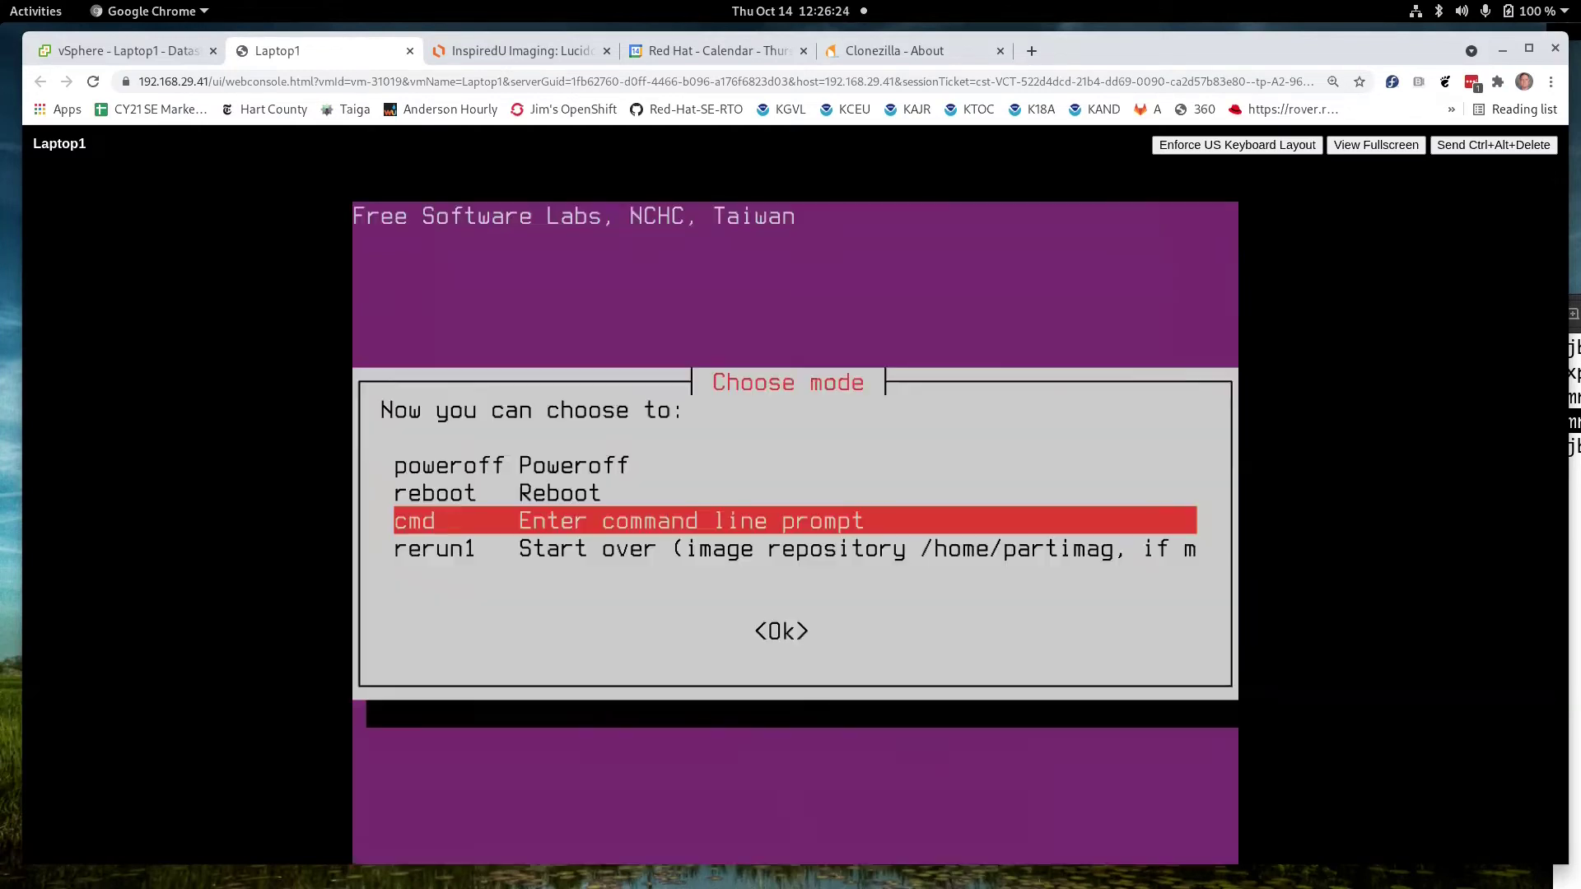
Rerun Clonezilla, choosing Start_Clonezilla, device-image, nfs_server and nfs4 NFS v4.
{"action": "key", "text": "Down"}
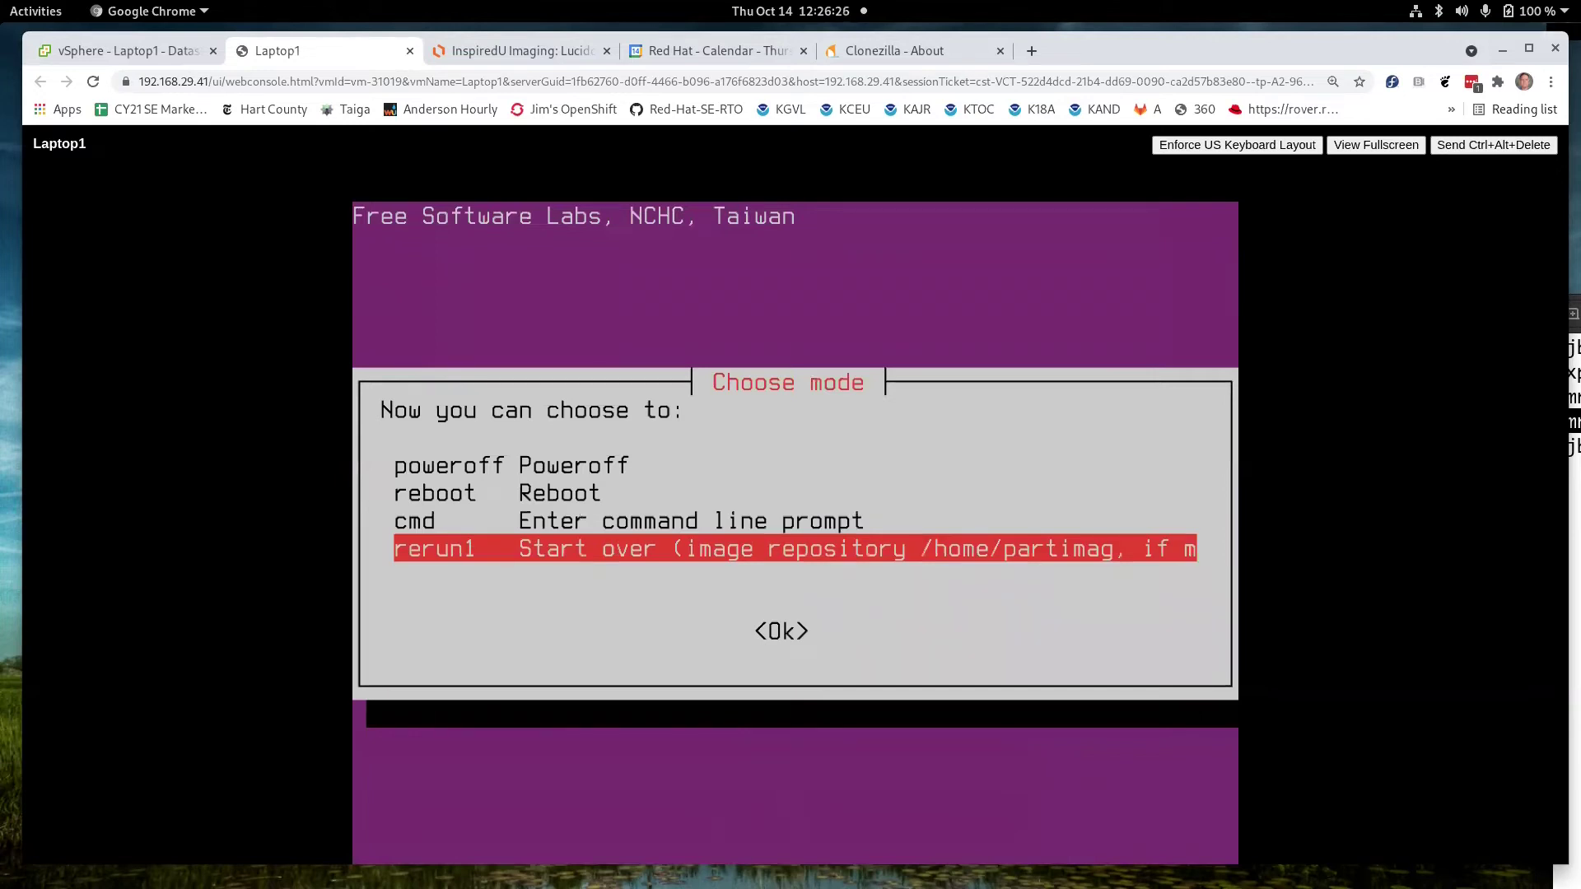
{"action": "key", "text": "Return"}
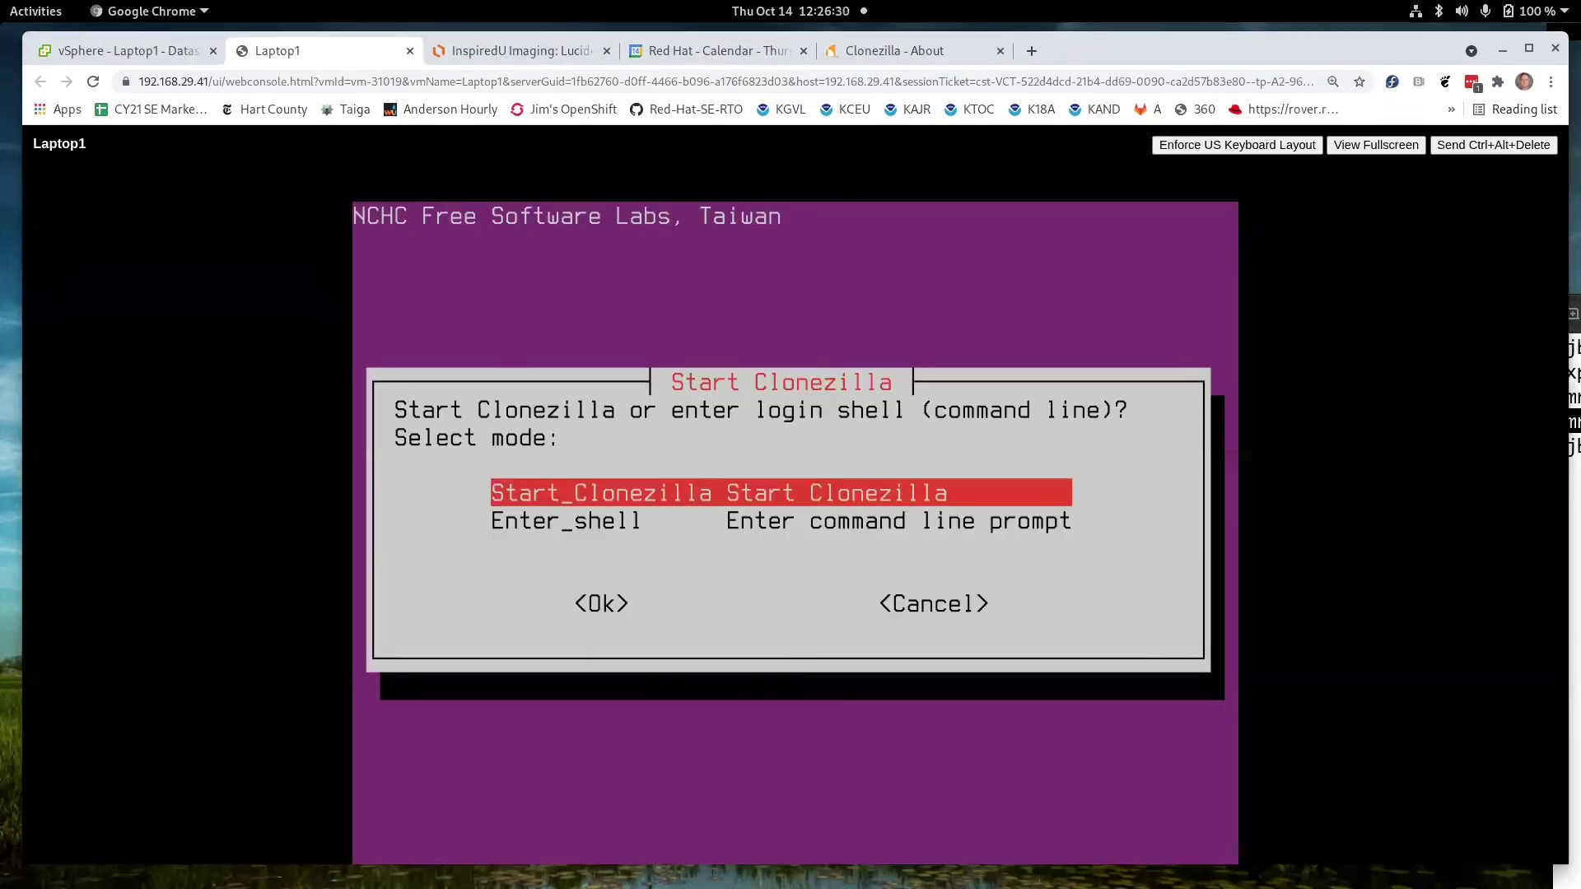
{"action": "key", "text": "Return"}
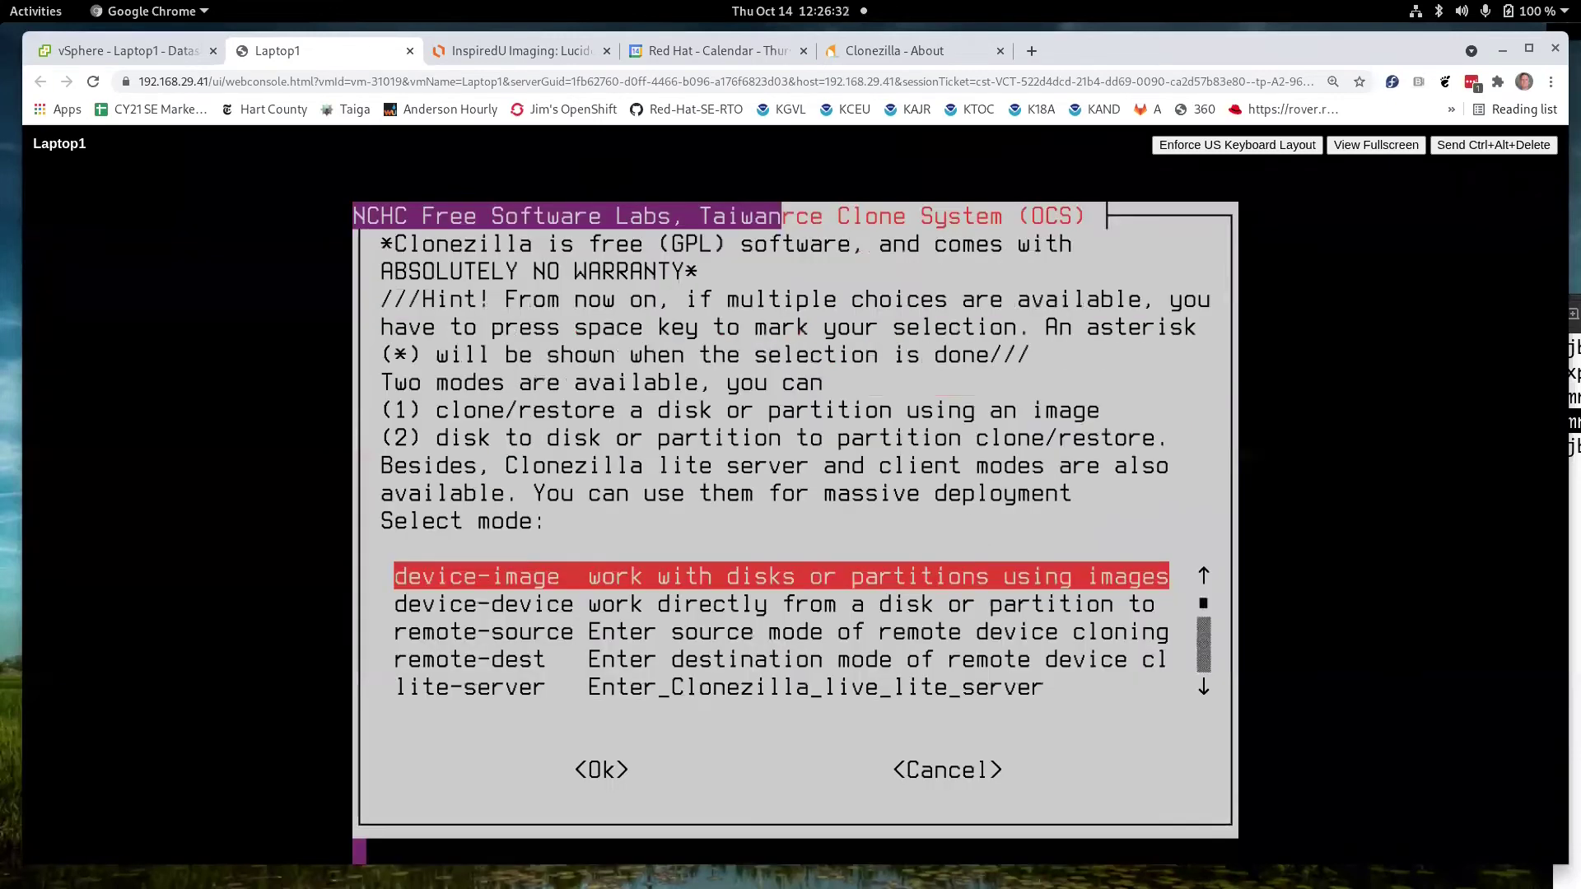
{"action": "key", "text": "Return"}
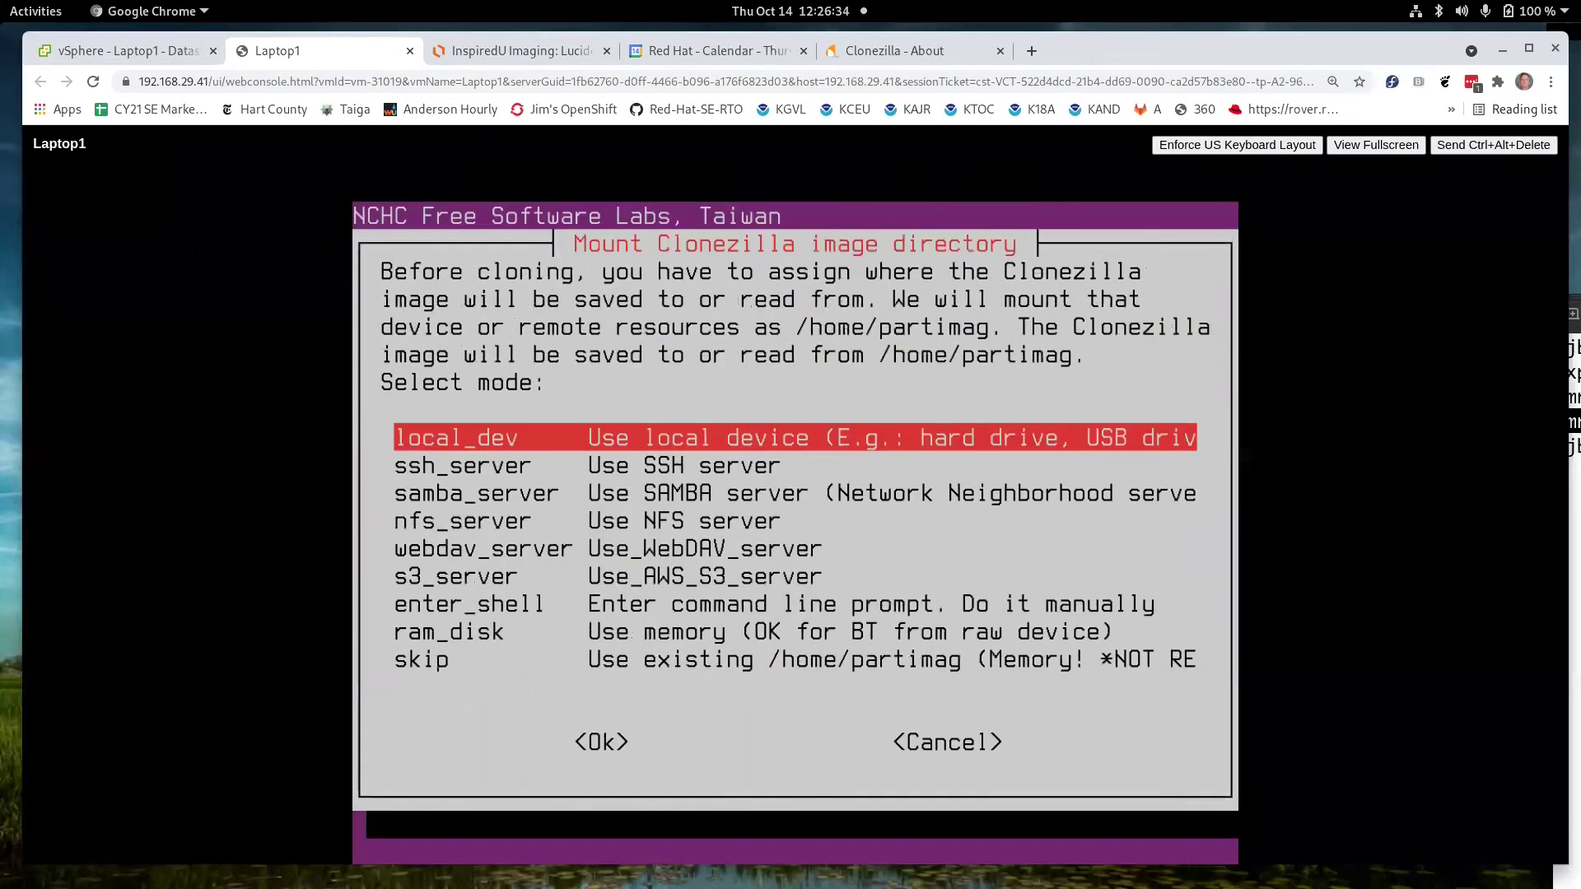
{"action": "key", "text": "Down"}
{"action": "key", "text": "Down"}
{"action": "key", "text": "Down"}
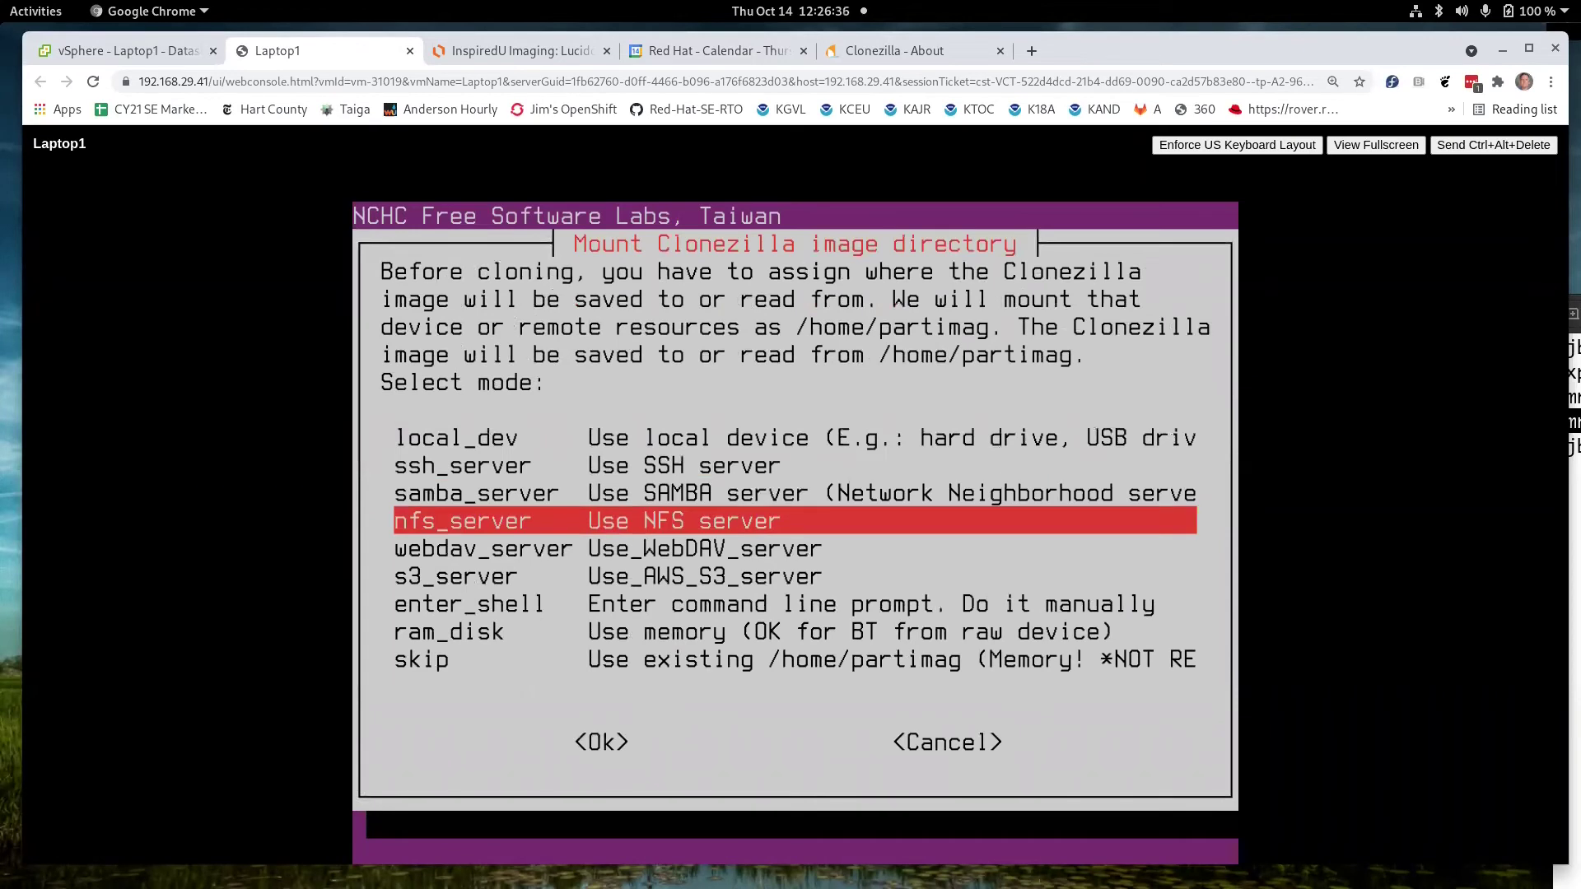
{"action": "key", "text": "Return"}
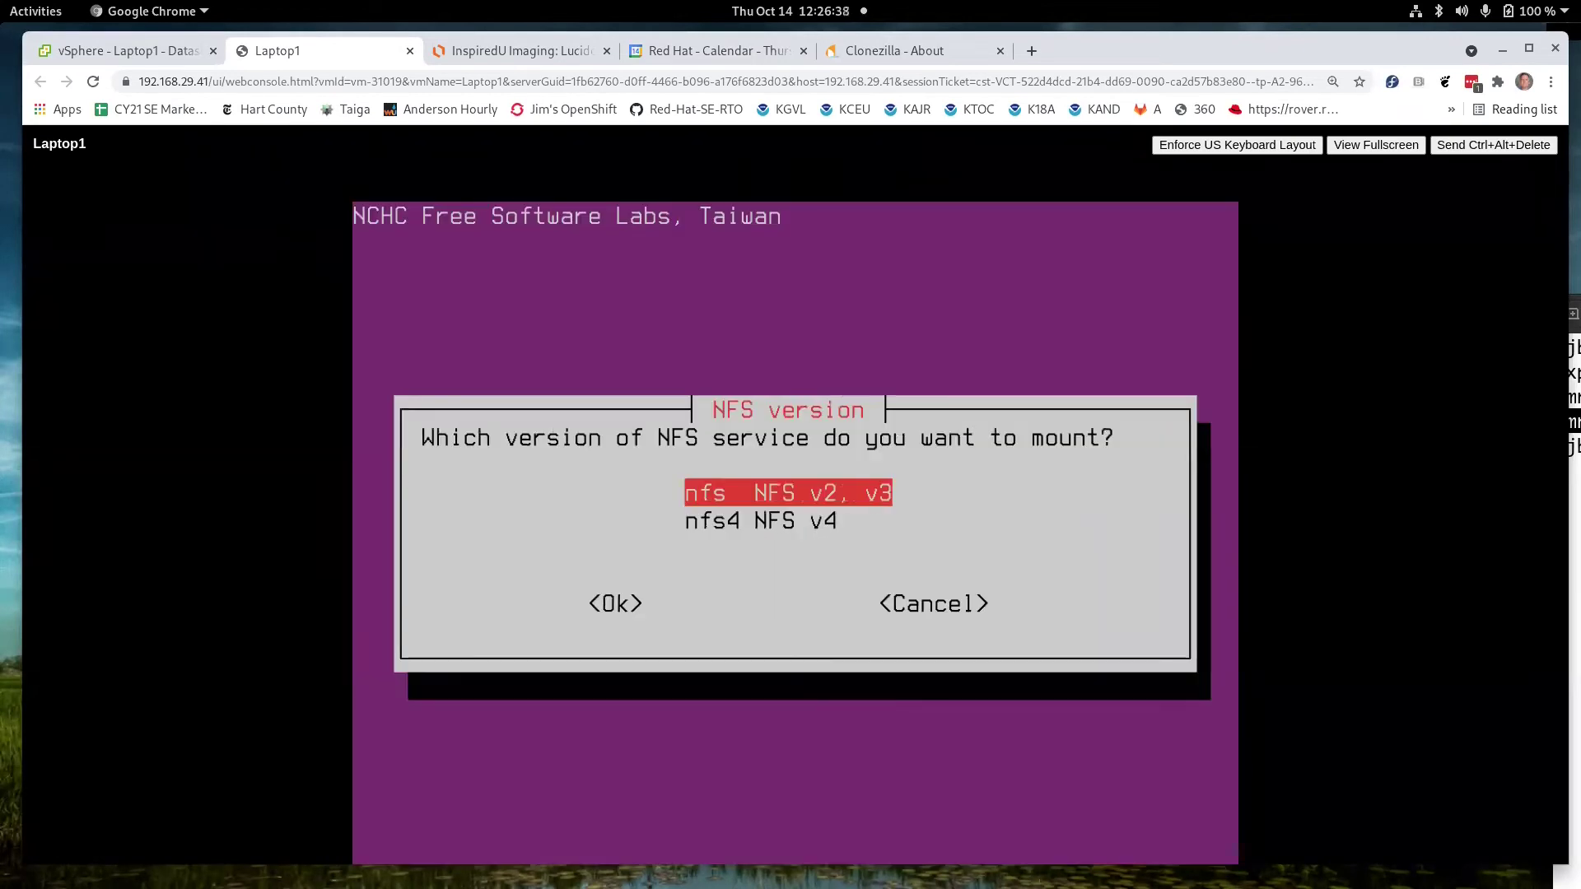
{"action": "key", "text": "Down"}
{"action": "key", "text": "Return"}
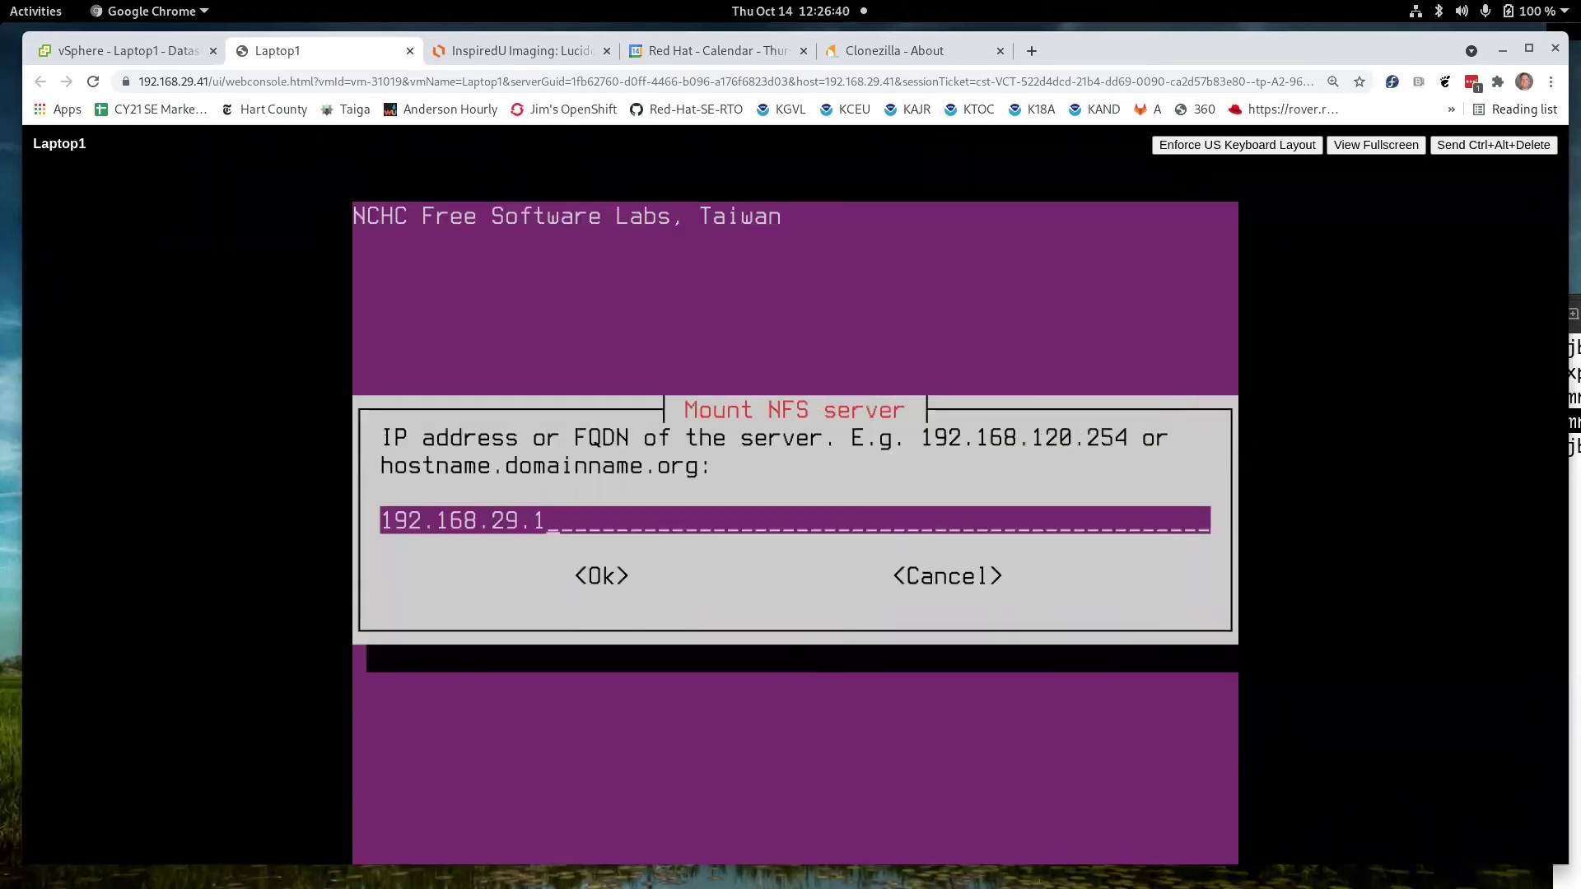
Set the NFS server address to 192.168.29.45.
{"action": "key", "text": "BackSpace"}
{"action": "type", "text": "45"}
{"action": "key", "text": "Tab"}
{"action": "key", "text": "Return"}
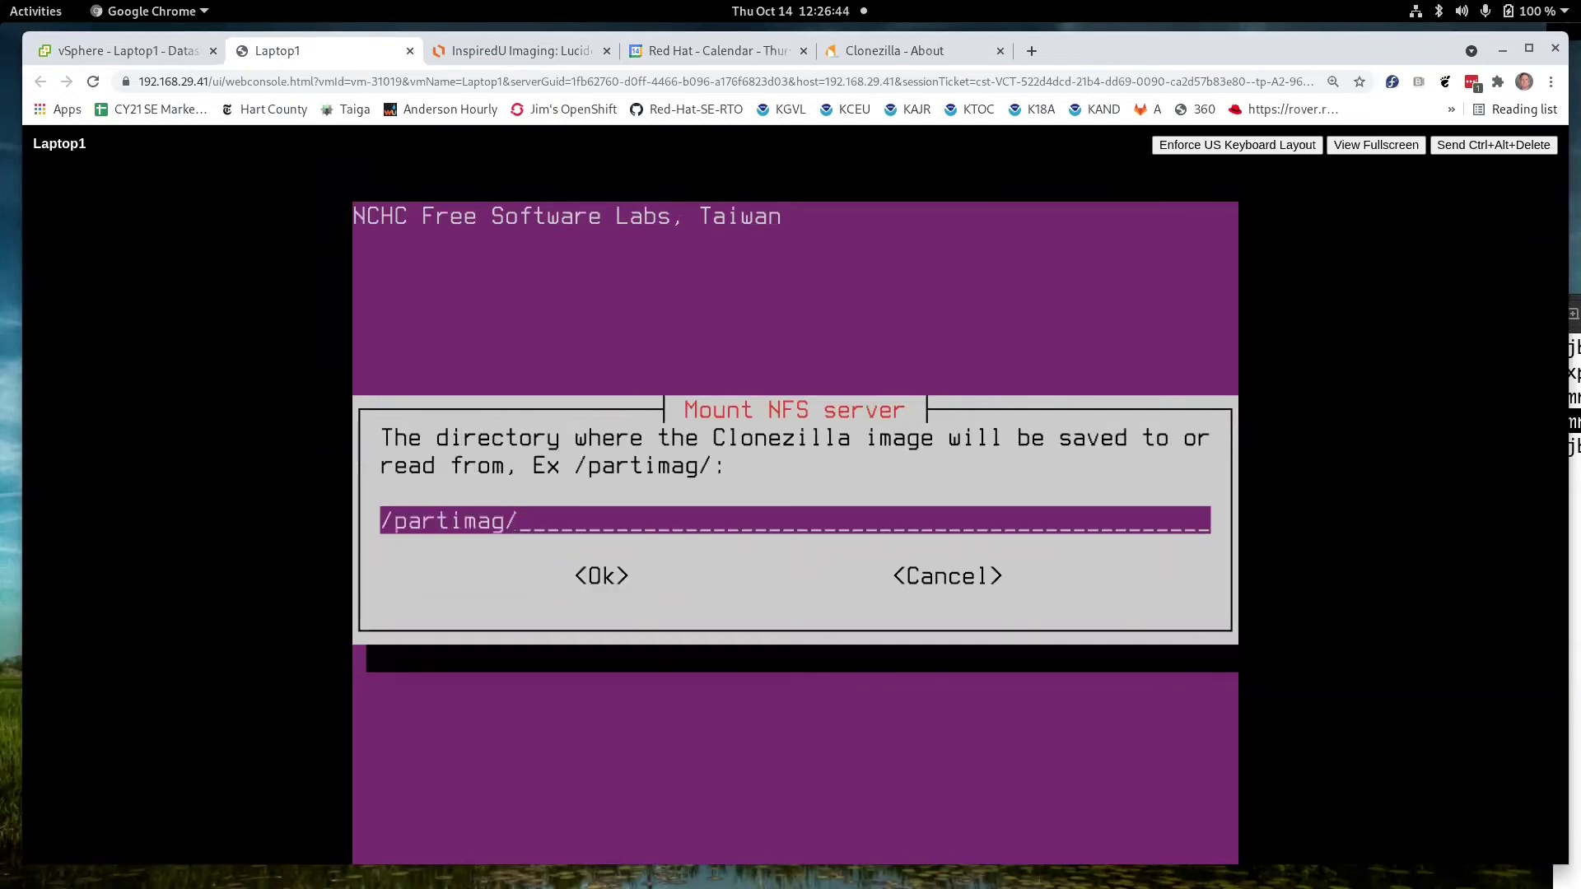
Enter /mnt/openshift as the image directory, mount the share, and continue.
{"action": "key", "text": "BackSpace"}
{"action": "key", "text": "BackSpace"}
{"action": "key", "text": "BackSpace"}
{"action": "key", "text": "BackSpace"}
{"action": "key", "text": "BackSpace"}
{"action": "key", "text": "BackSpace"}
{"action": "key", "text": "BackSpace"}
{"action": "key", "text": "BackSpace"}
{"action": "key", "text": "BackSpace"}
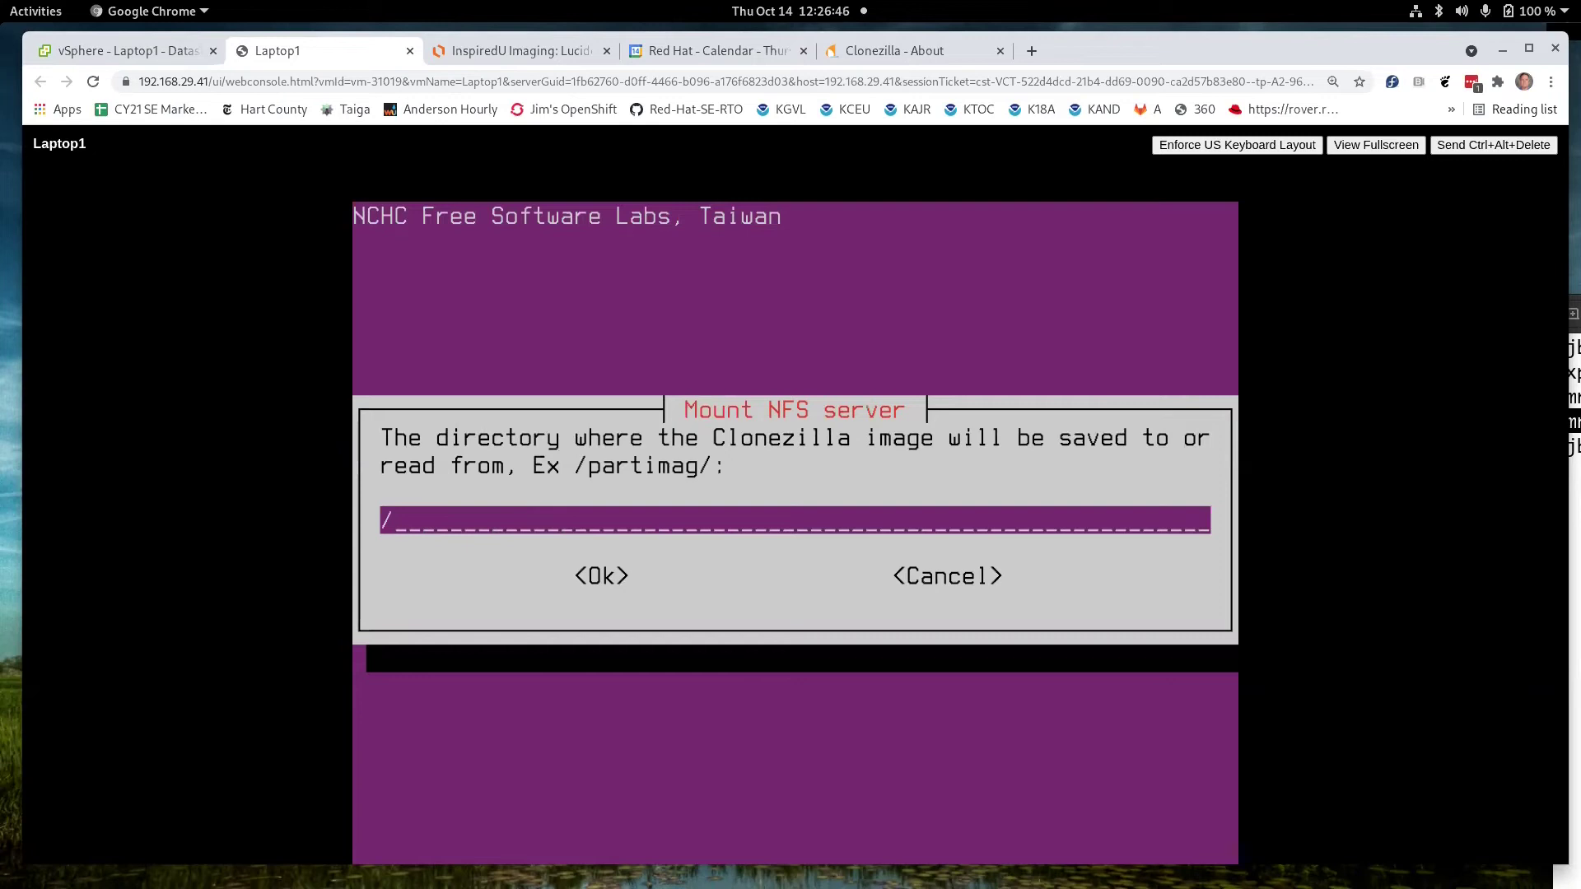
{"action": "type", "text": "mnt/openshift"}
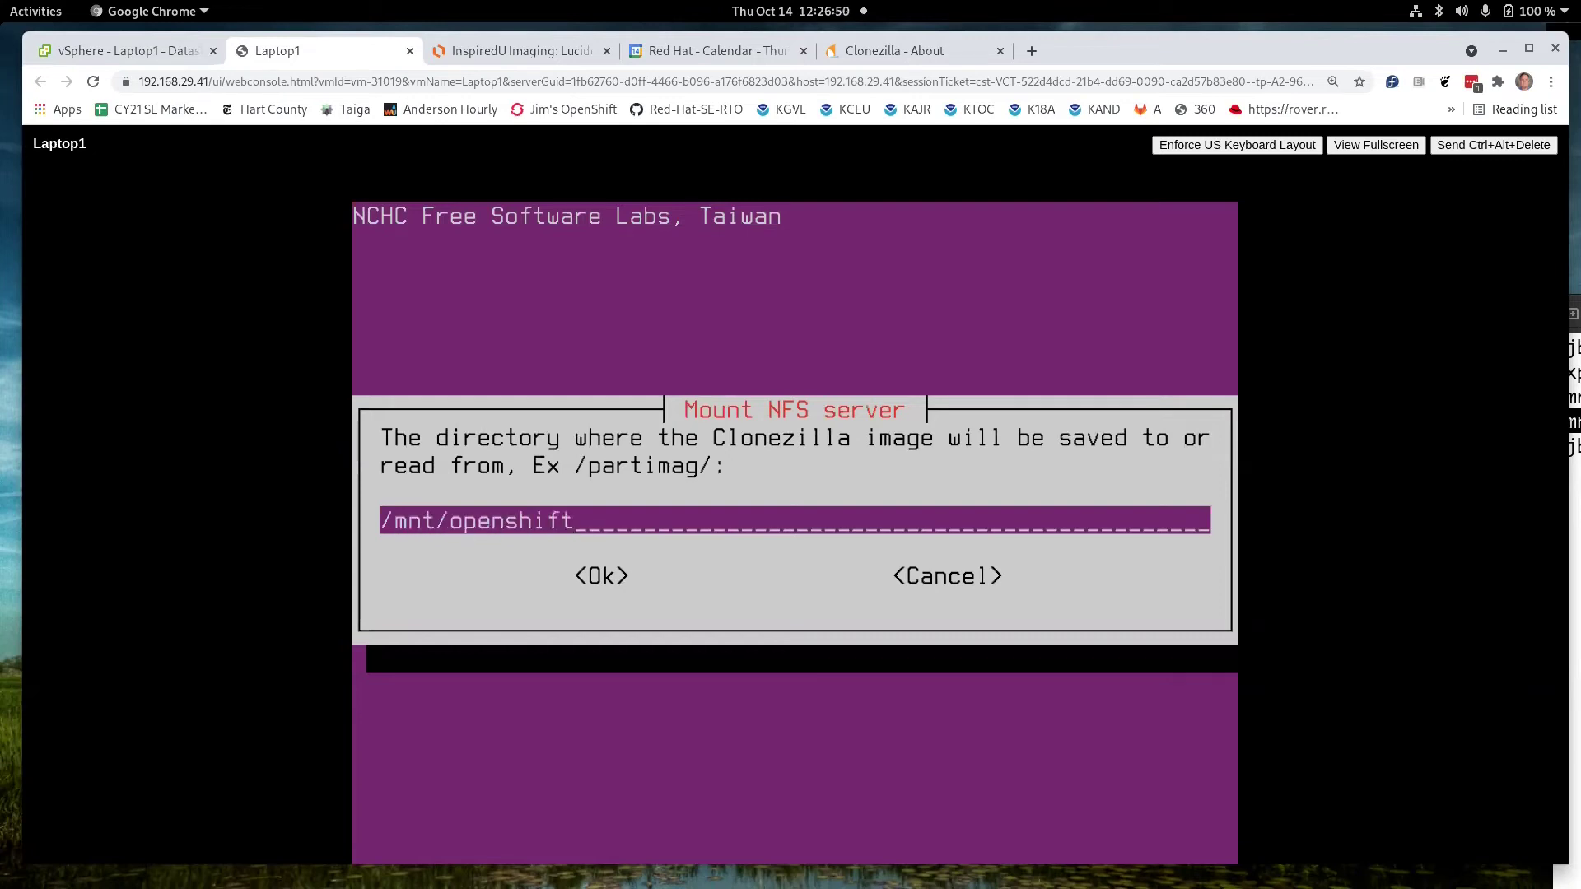
{"action": "key", "text": "Tab"}
{"action": "key", "text": "Return"}
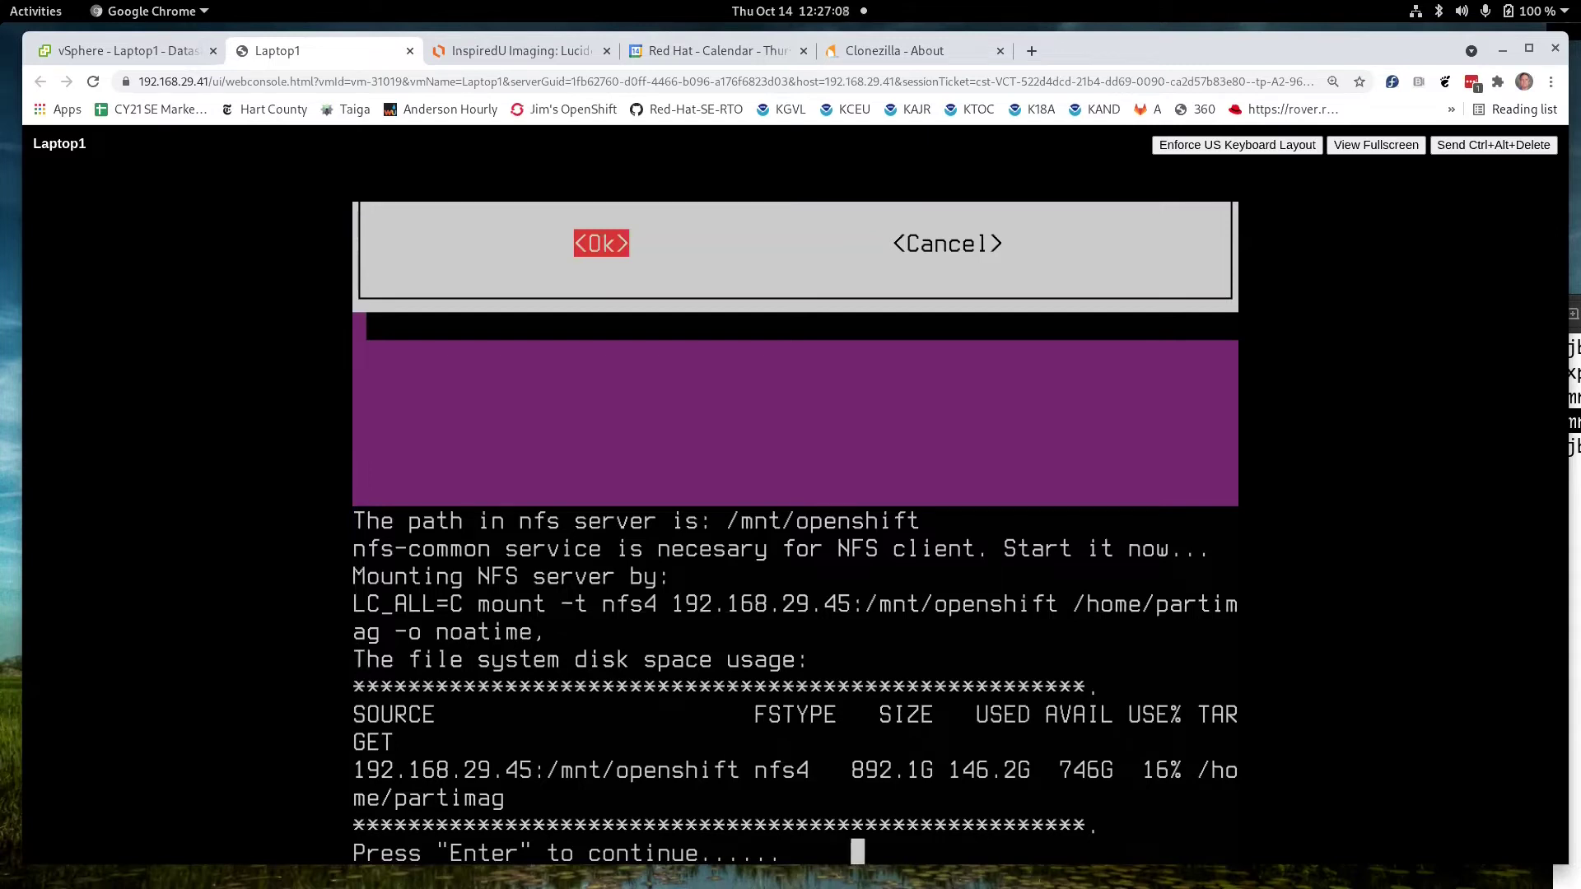
{"action": "key", "text": "Return"}
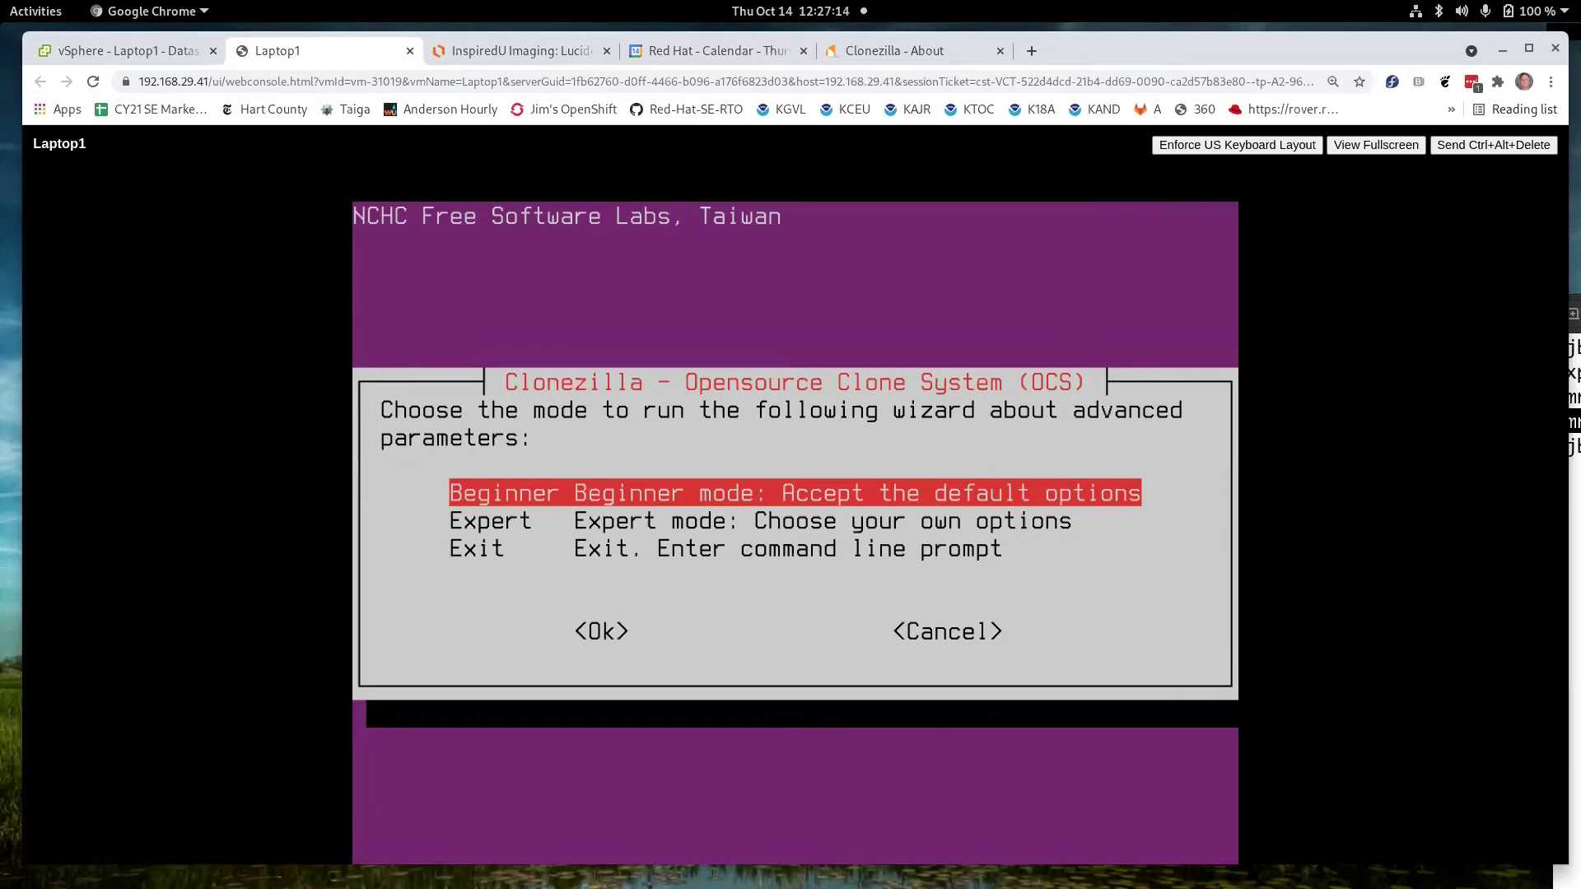
Run Clonezilla in Beginner mode and choose savedisk to save the local disk as an image.
{"action": "key", "text": "Return"}
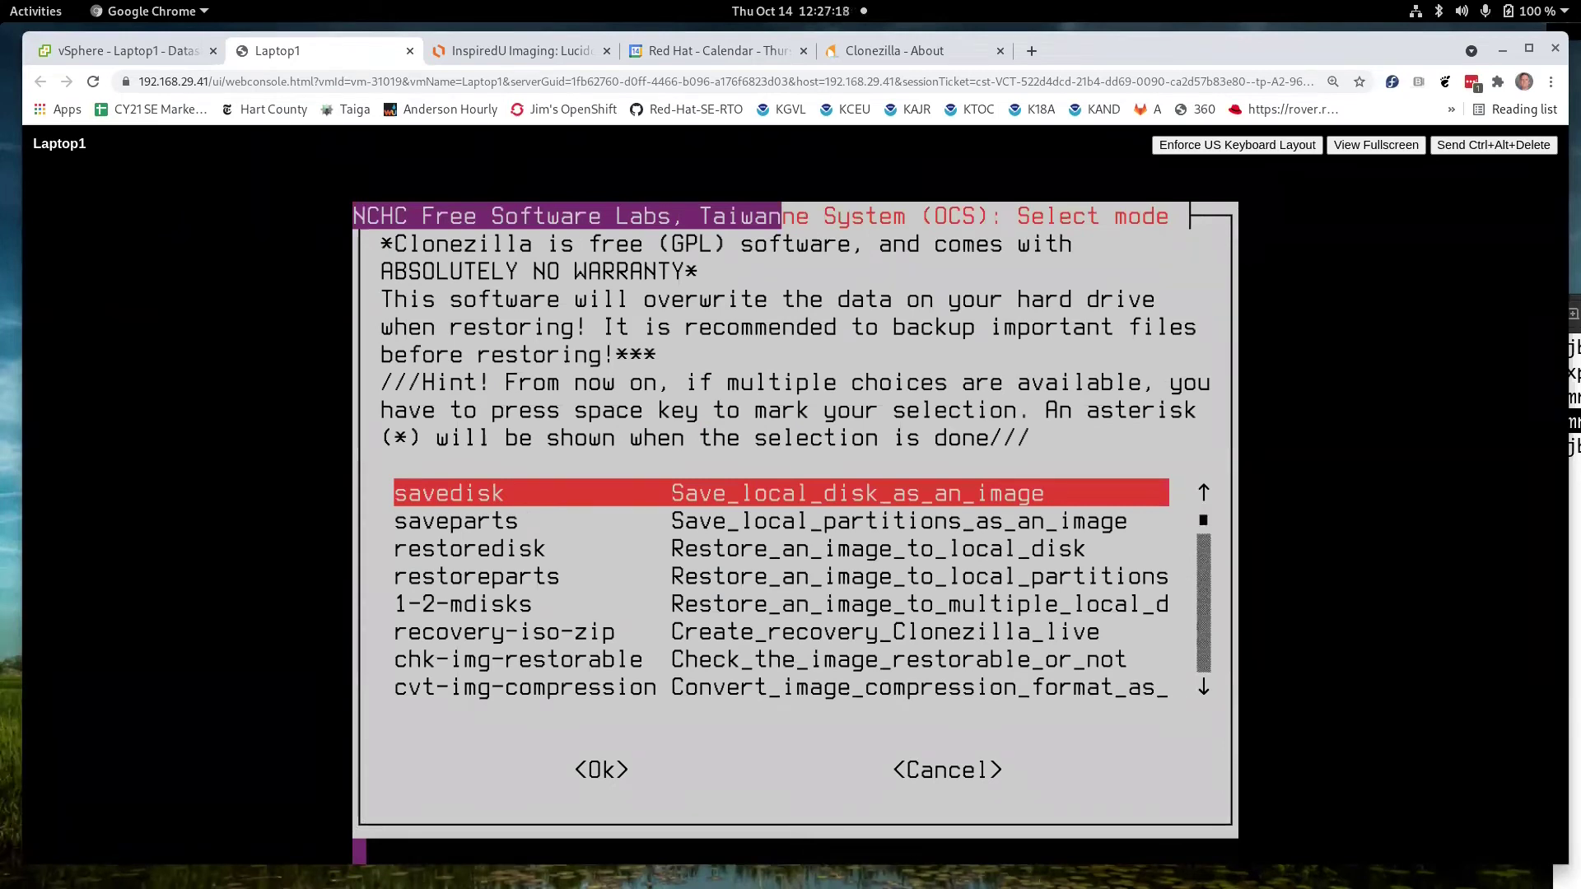
{"action": "key", "text": "Tab"}
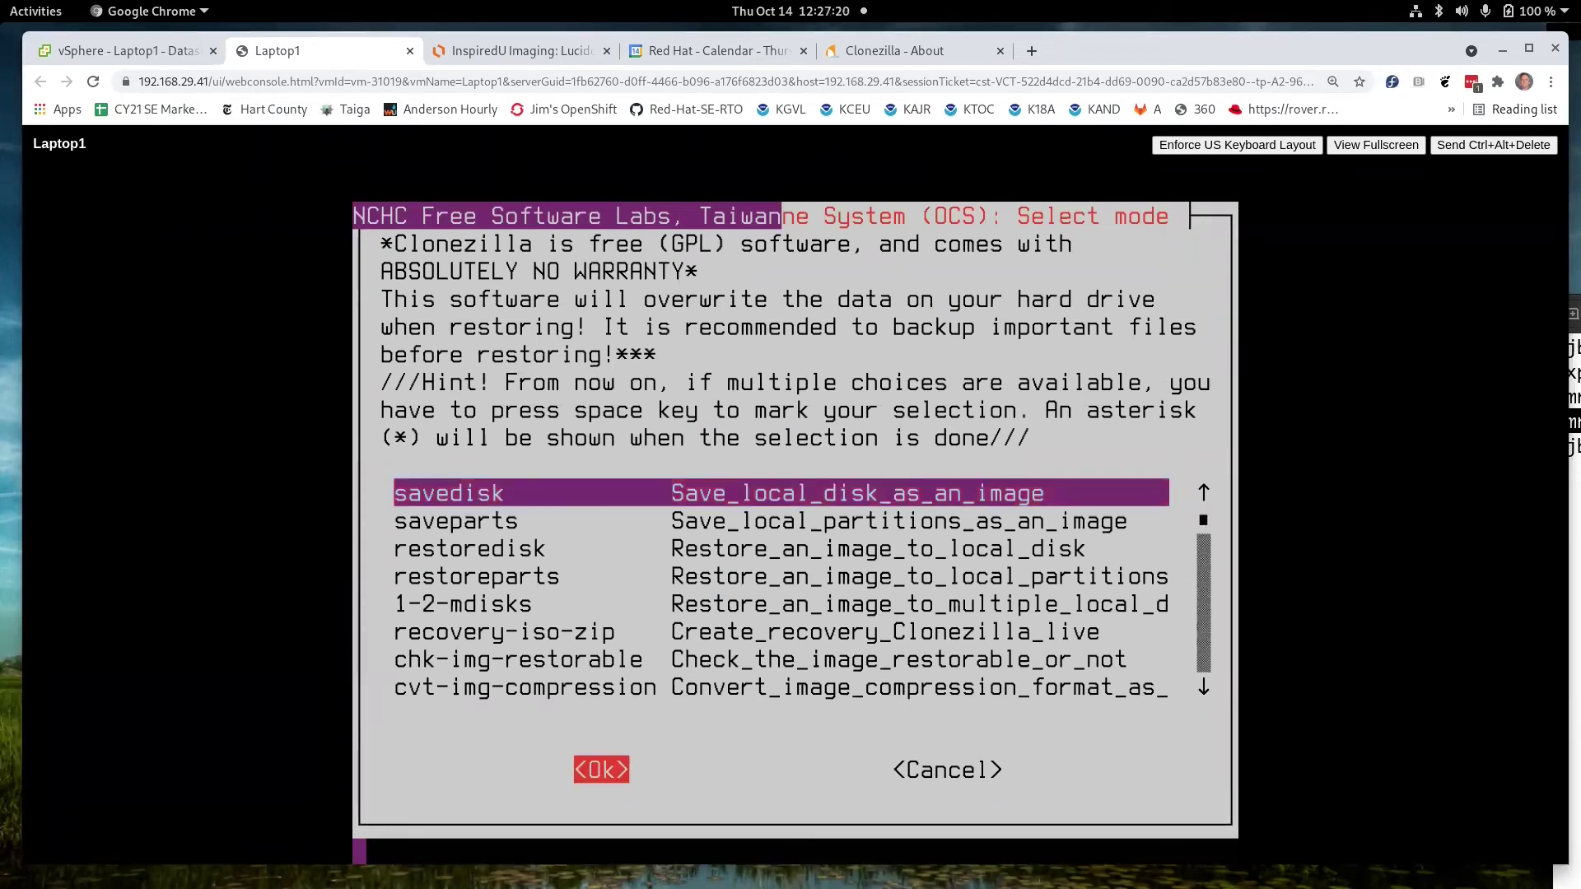
{"action": "key", "text": "Return"}
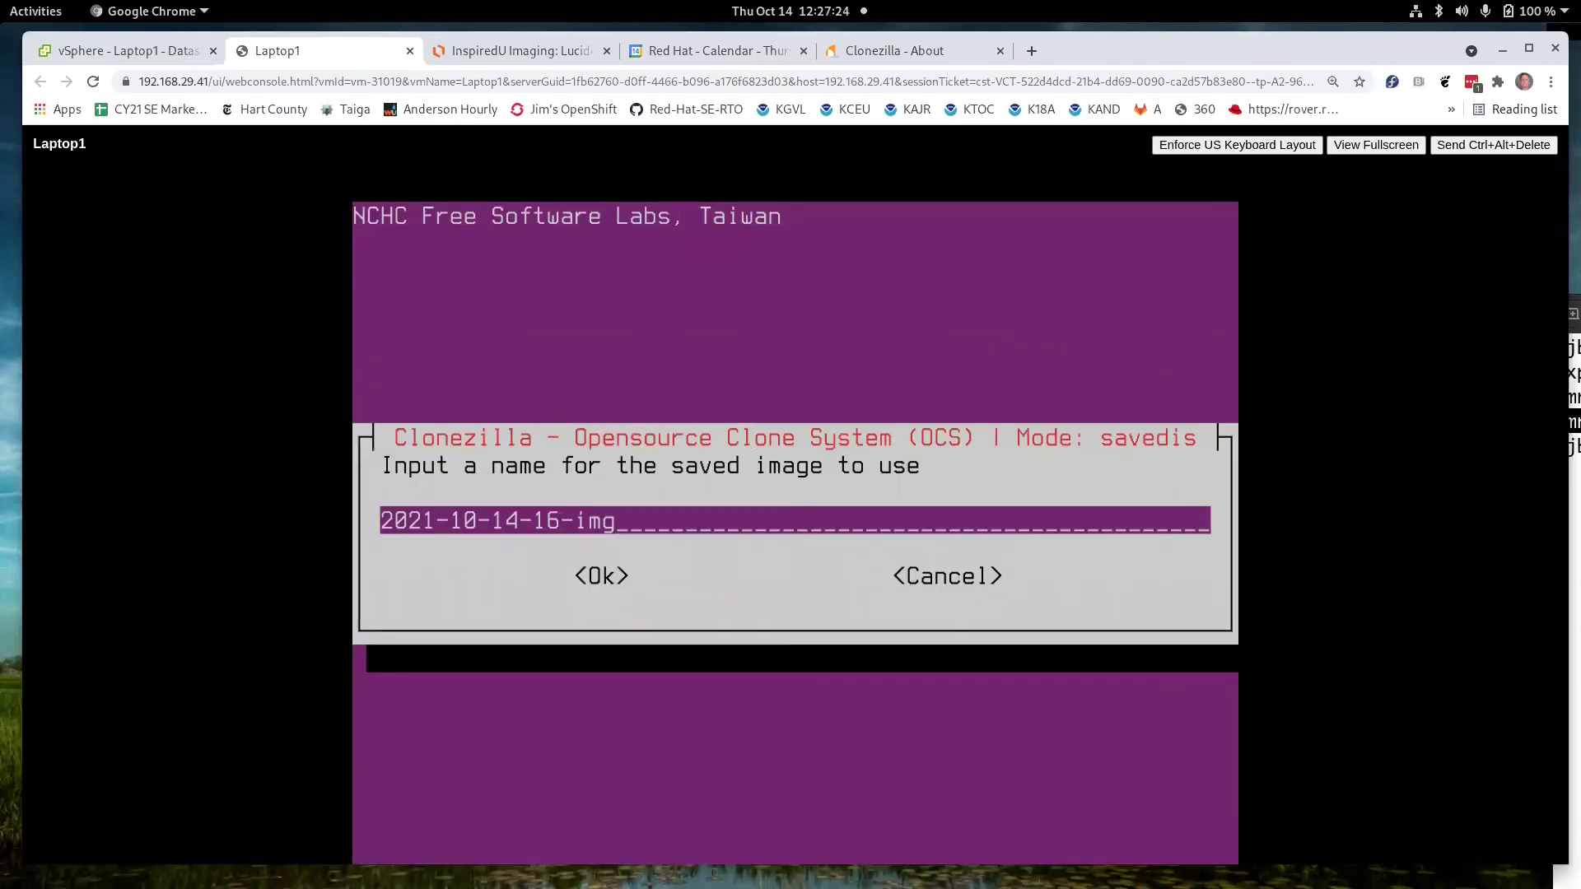
Name the image with the dated name ending 'Jims-Test-img'.
{"action": "key", "text": "BackSpace"}
{"action": "key", "text": "BackSpace"}
{"action": "key", "text": "BackSpace"}
{"action": "key", "text": "BackSpace"}
{"action": "key", "text": "BackSpace"}
{"action": "key", "text": "BackSpace"}
{"action": "key", "text": "BackSpace"}
{"action": "key", "text": "BackSpace"}
{"action": "key", "text": "BackSpace"}
{"action": "type", "text": "Jims"}
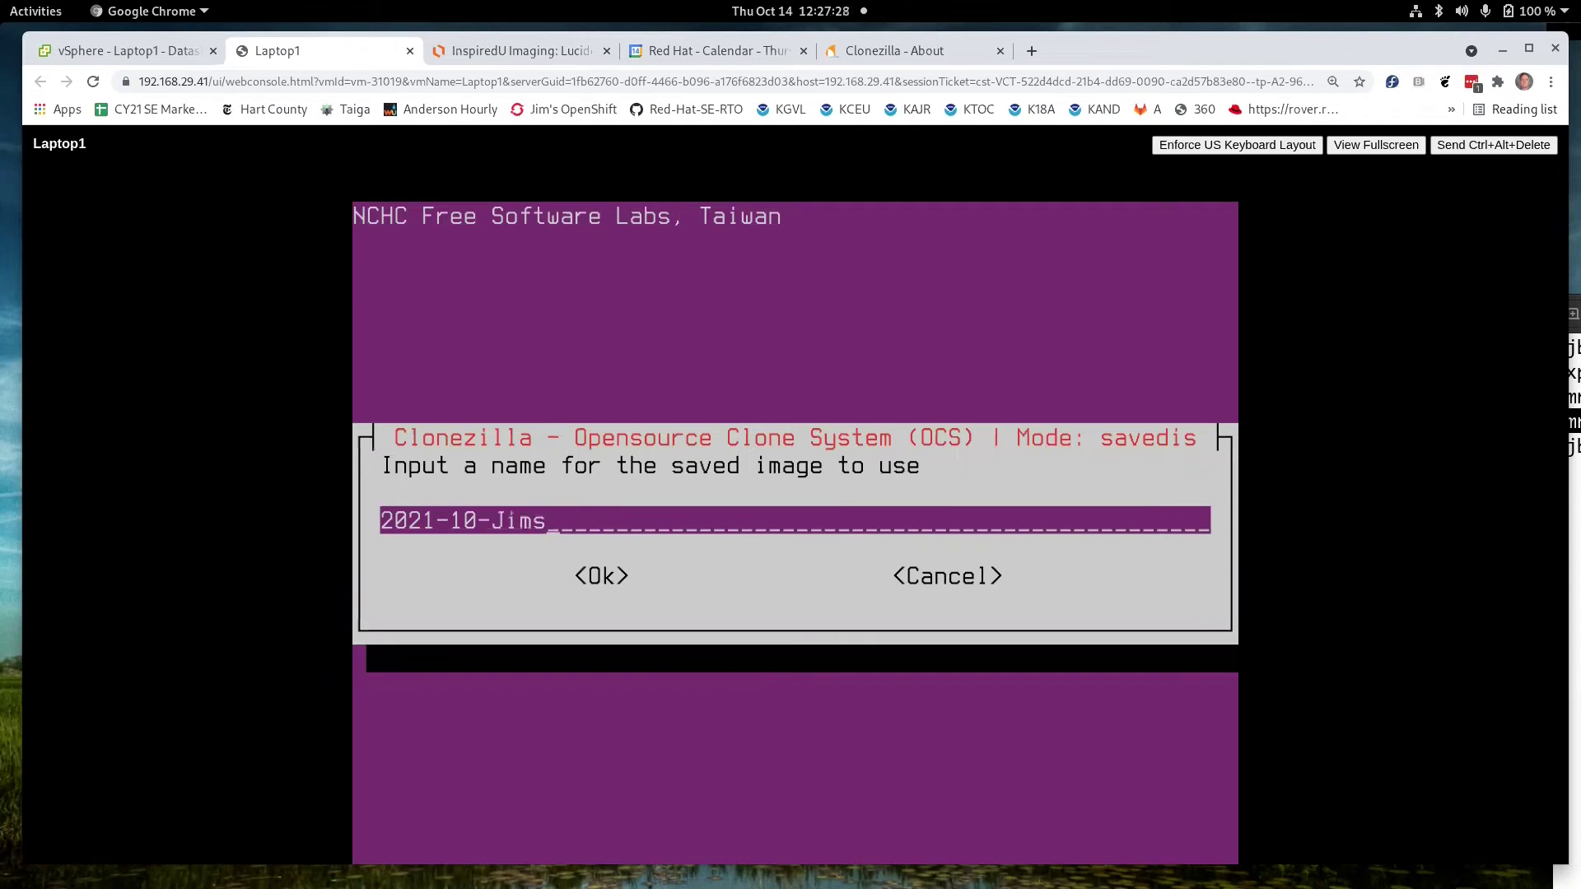
{"action": "type", "text": "-Test-img"}
{"action": "key", "text": "Tab"}
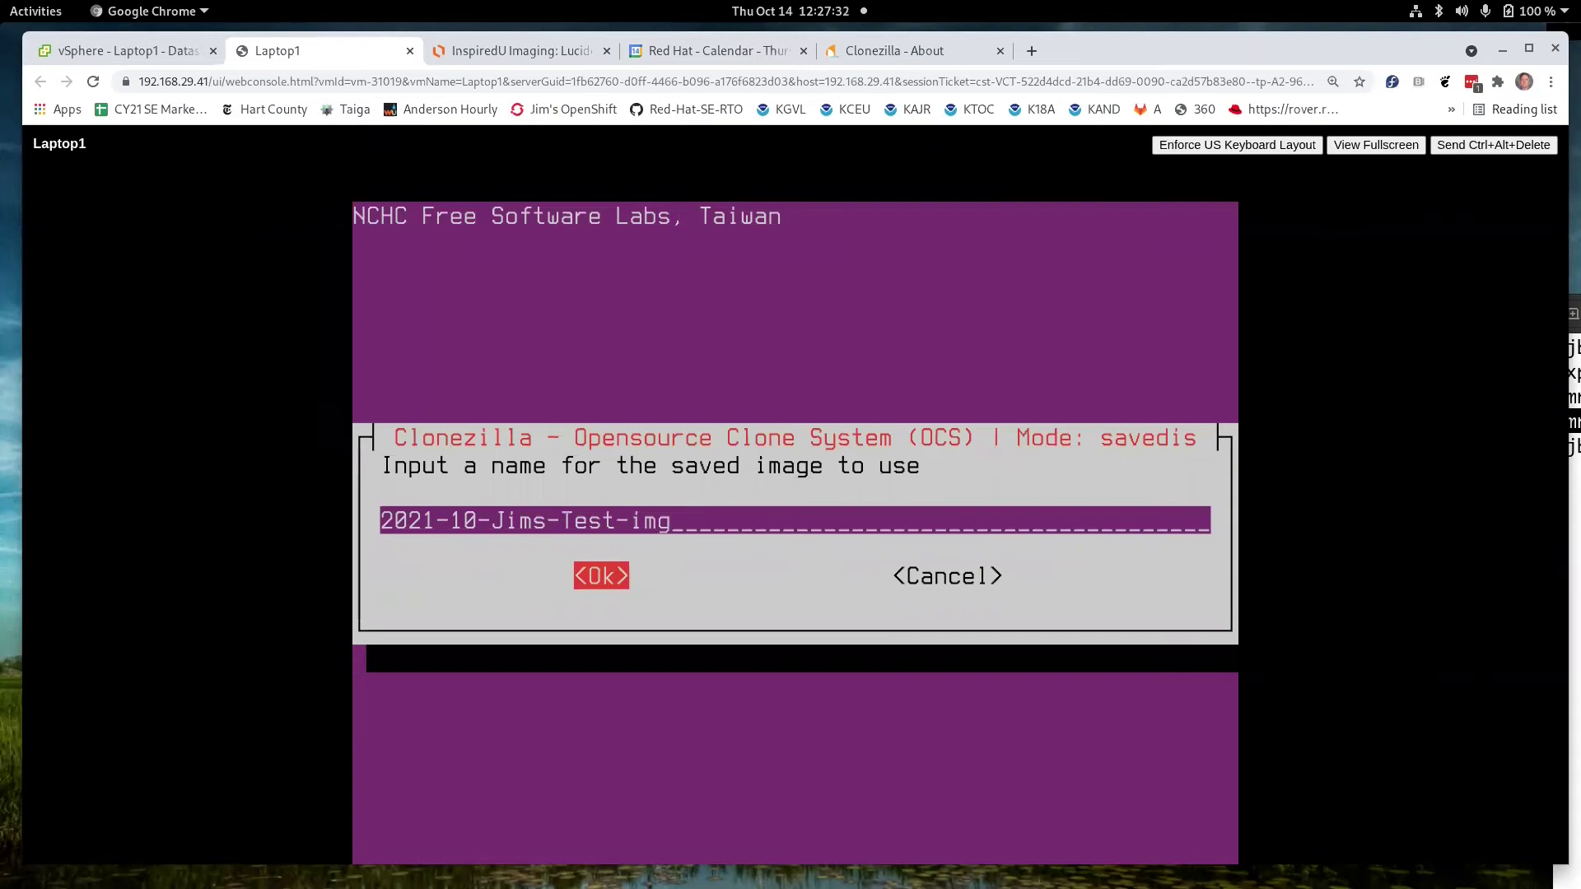
{"action": "key", "text": "Return"}
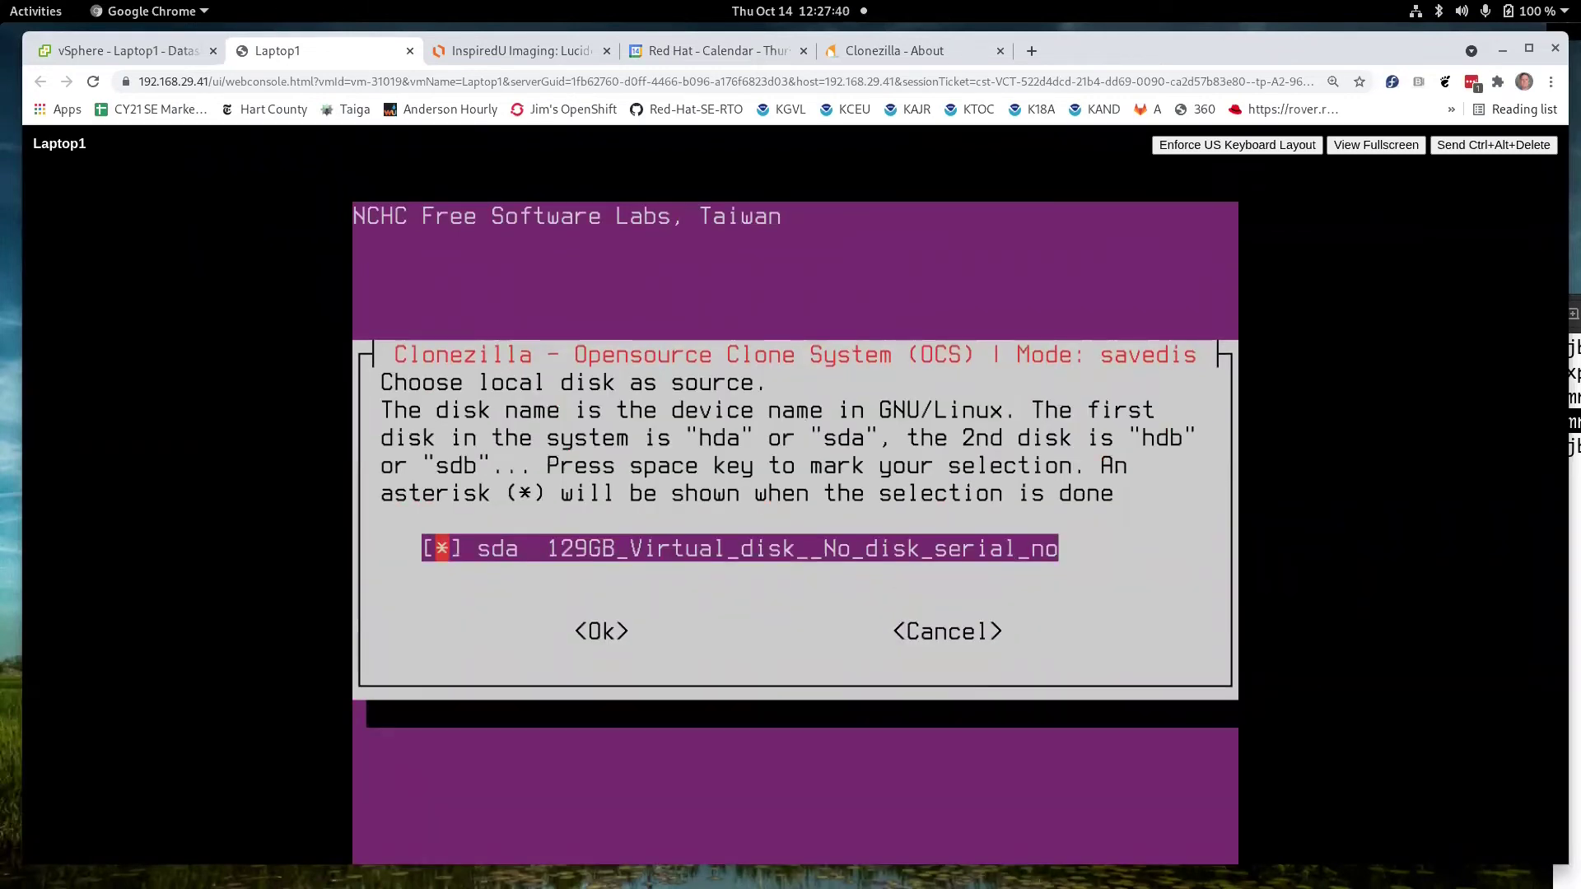
Select sda as the source disk, with -z1p parallel gzip compression and -sfsck to skip the file system check.
{"action": "key", "text": "Tab"}
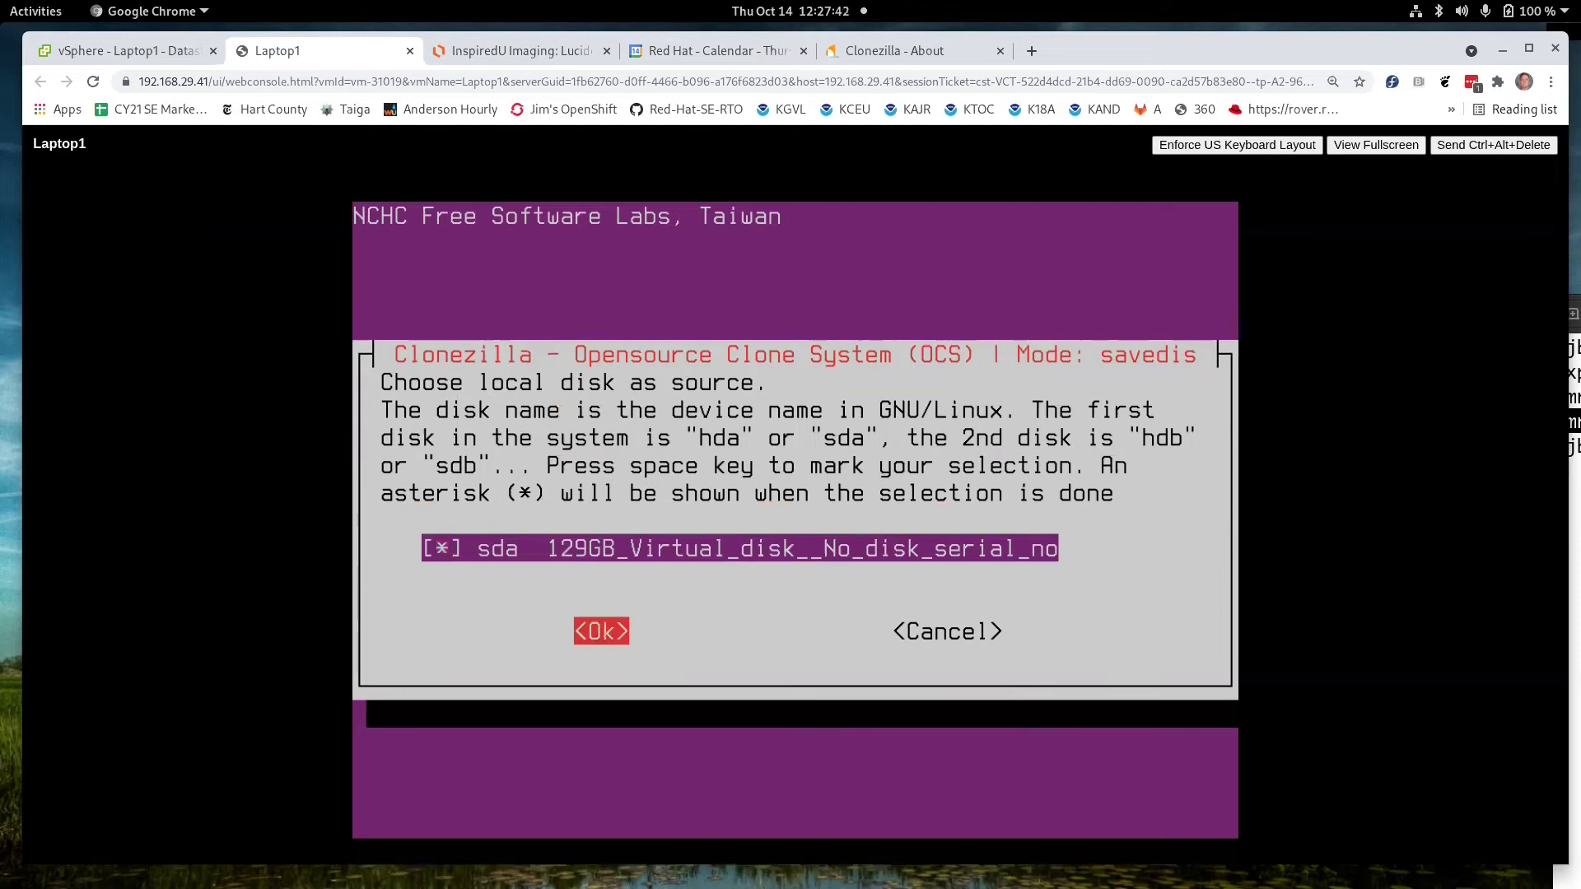
{"action": "key", "text": "Return"}
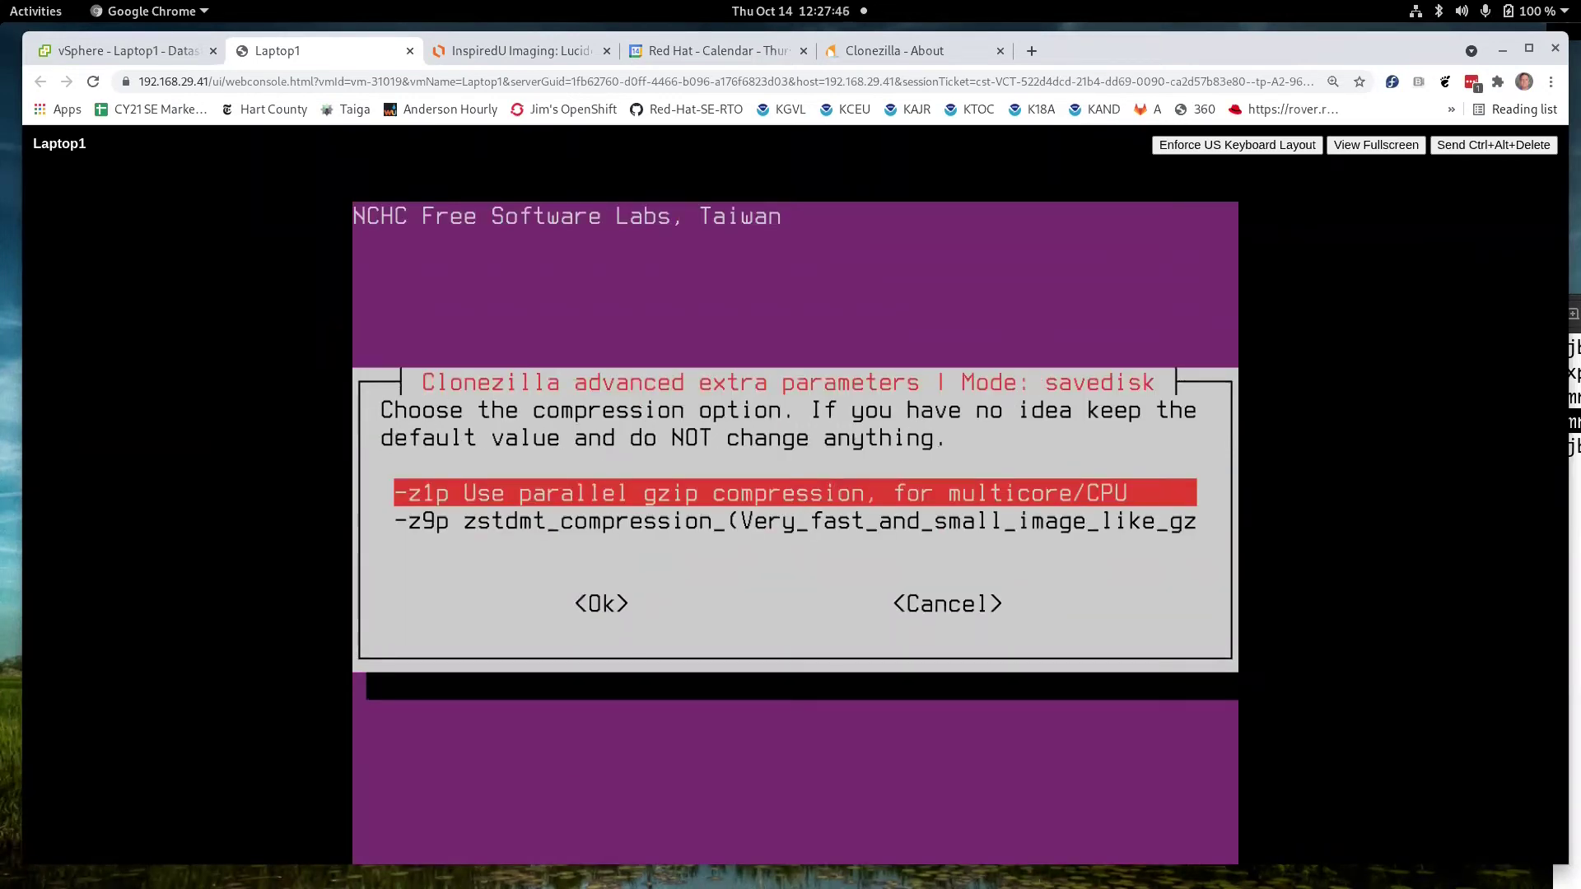
{"action": "key", "text": "Tab"}
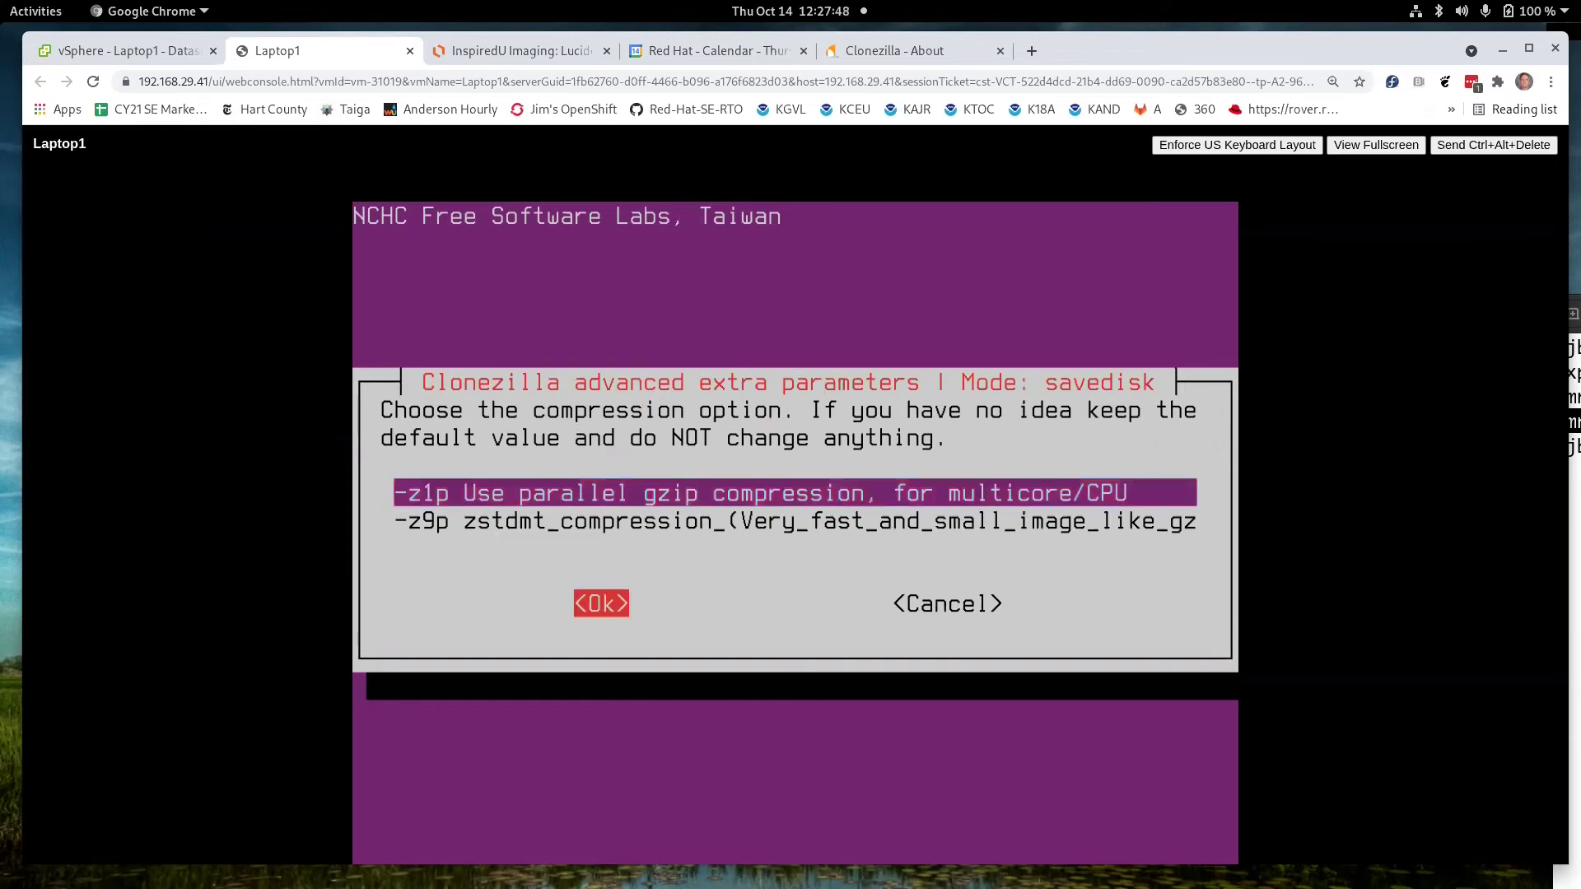
{"action": "key", "text": "Return"}
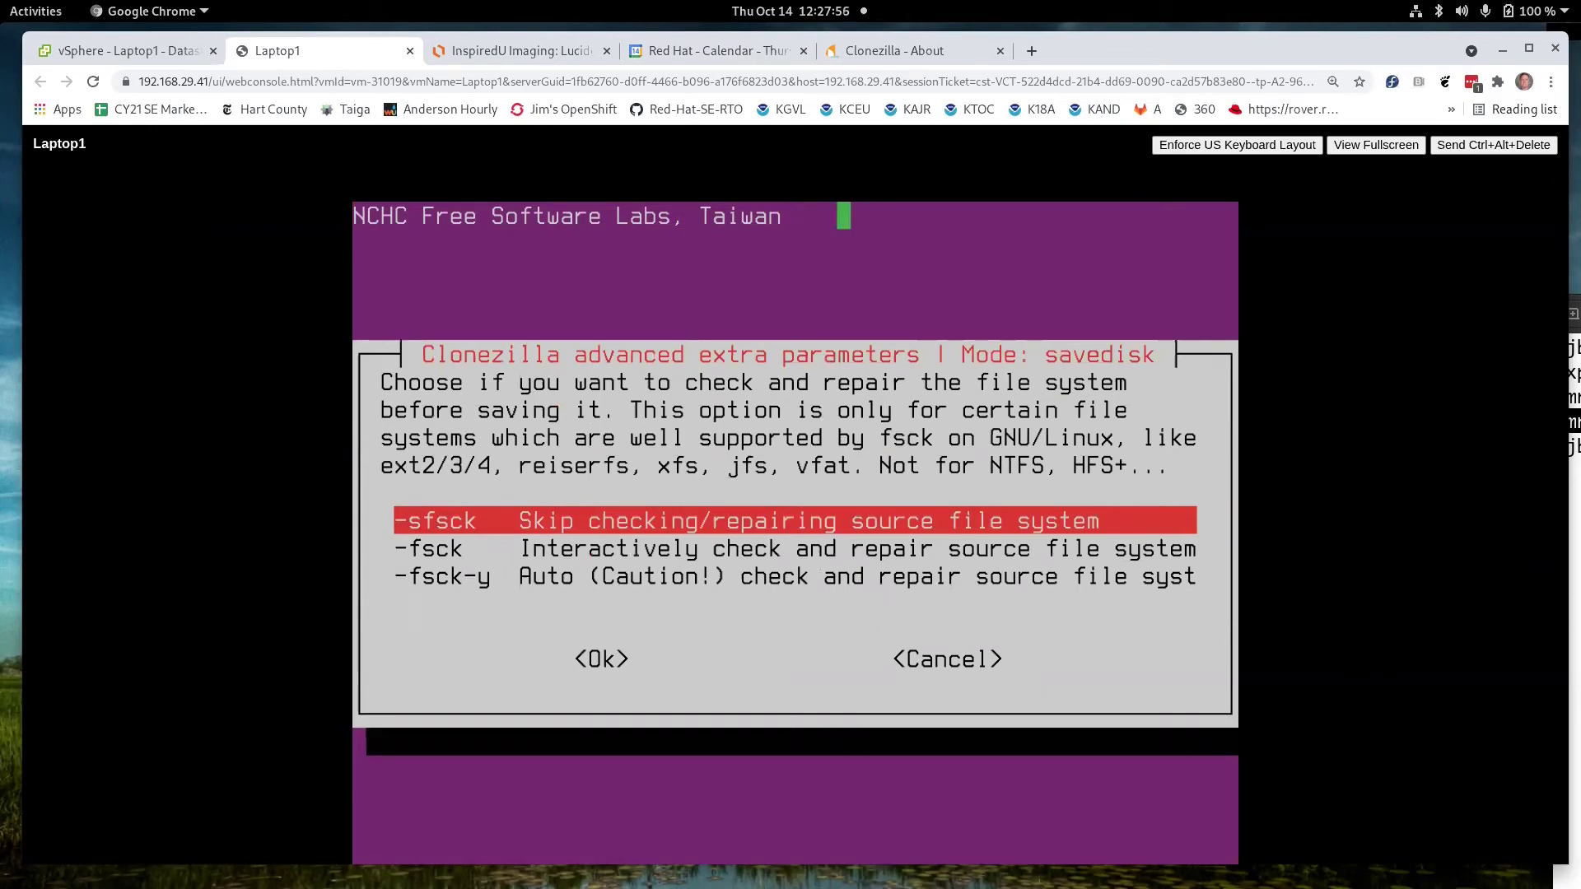
{"action": "key", "text": "Tab"}
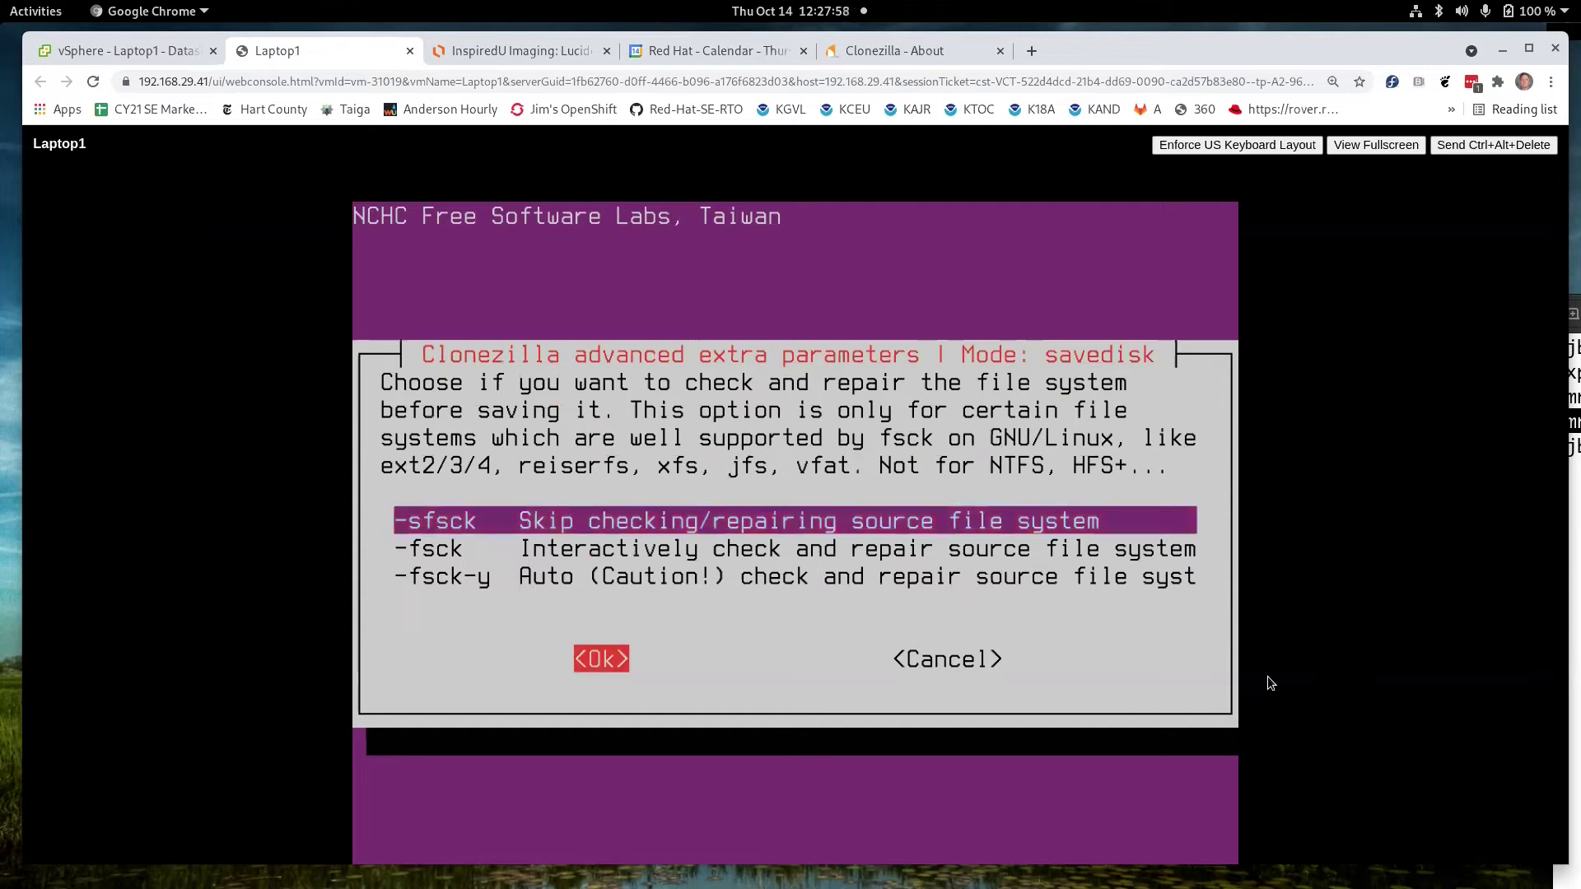
{"action": "key", "text": "Return"}
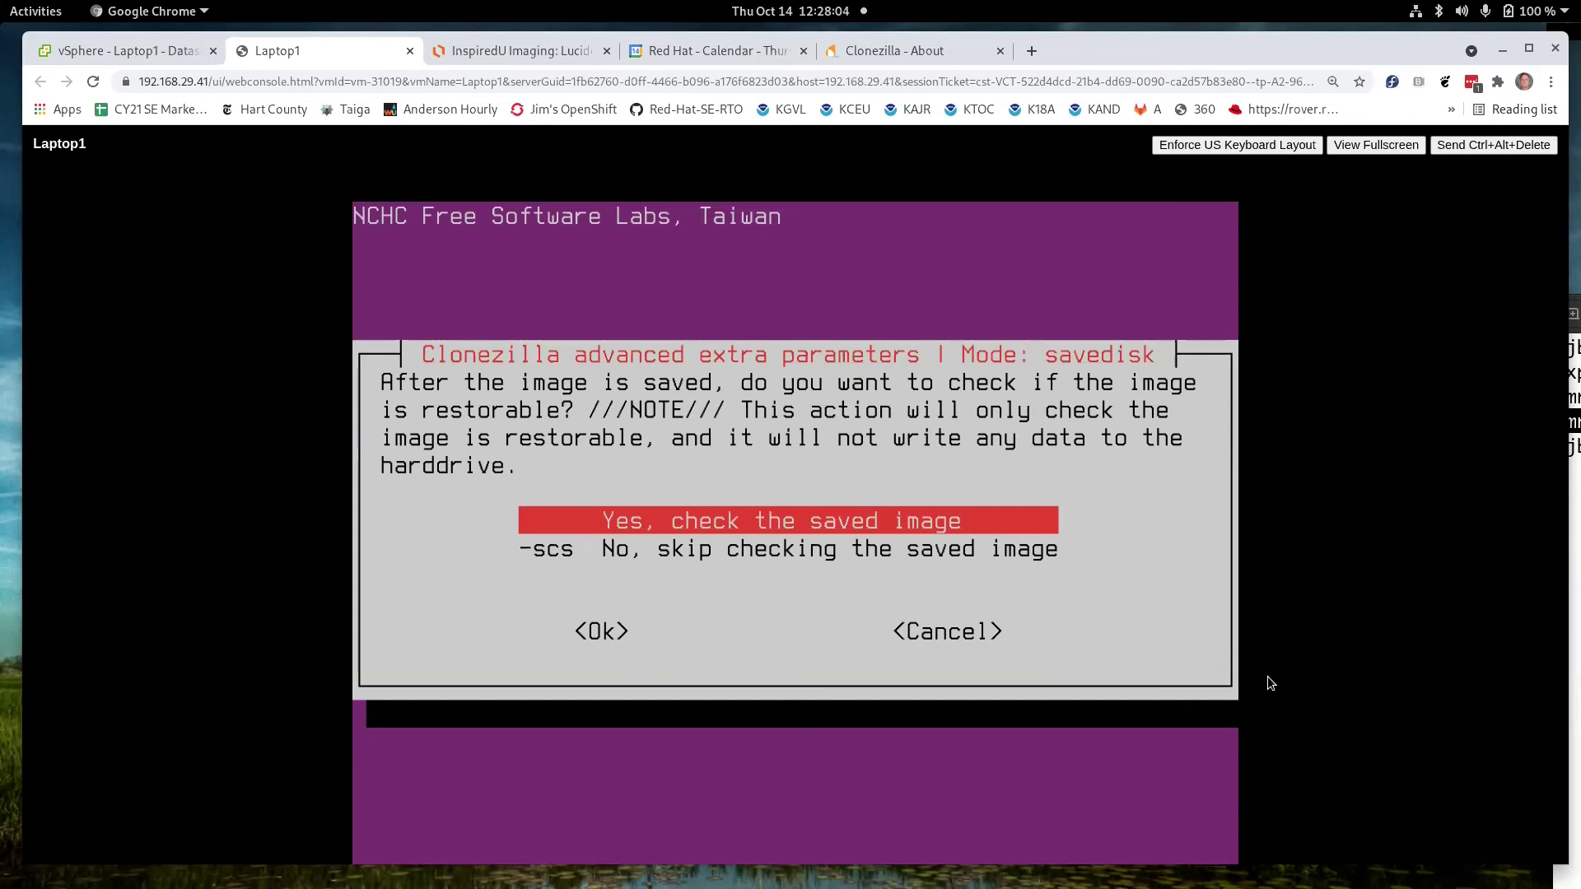
Enable checking the saved image, choose -senc for no encryption and '-p choose' as the finish action.
{"action": "key", "text": "Tab"}
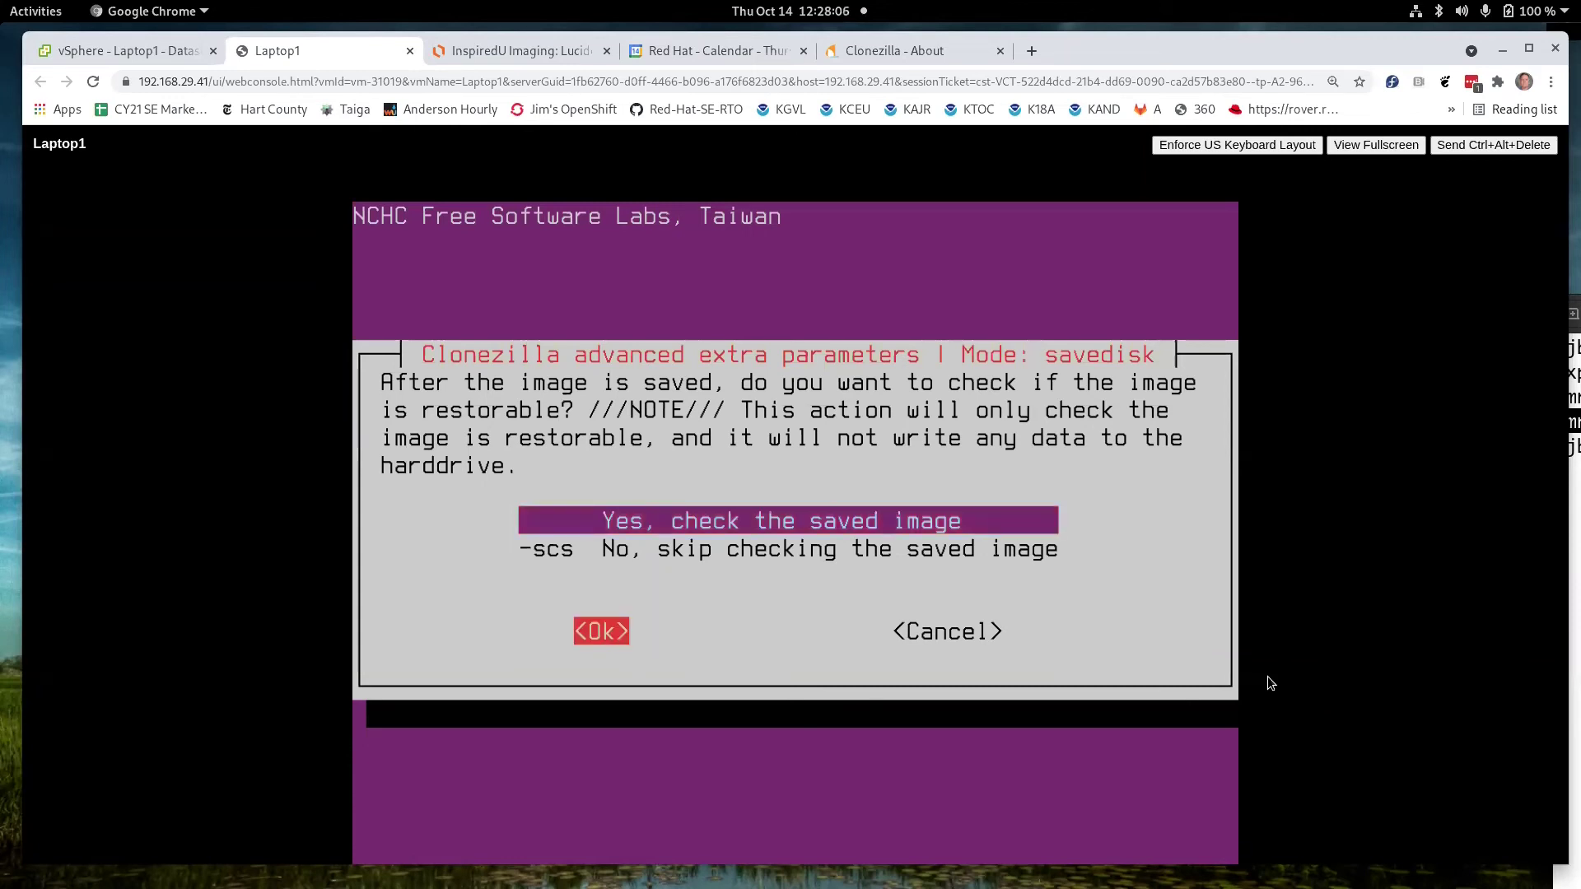
{"action": "key", "text": "Return"}
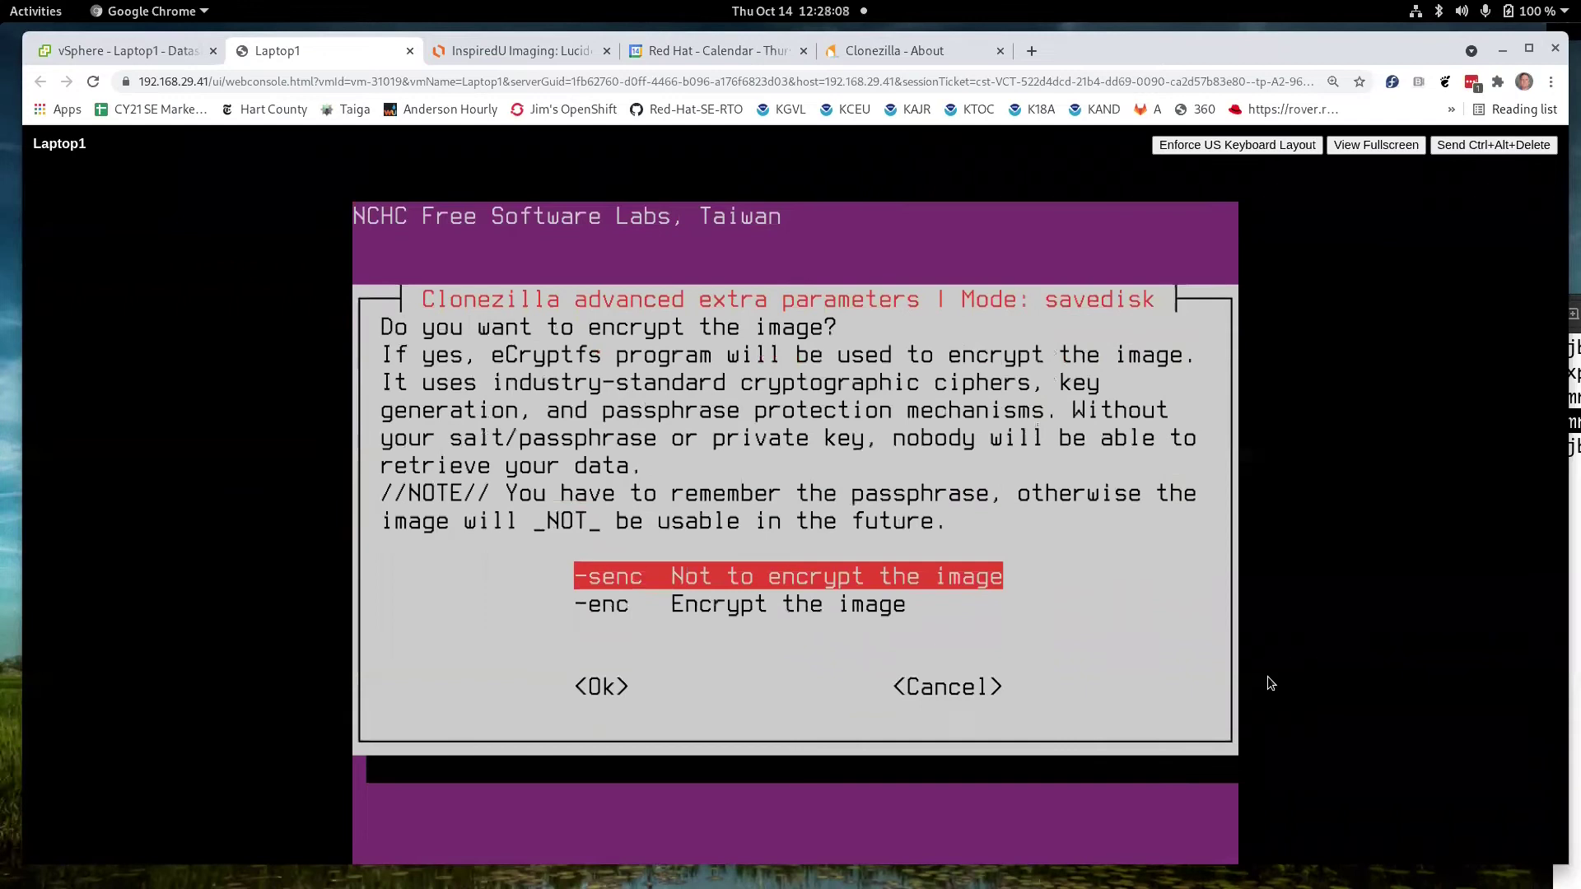
{"action": "key", "text": "Tab"}
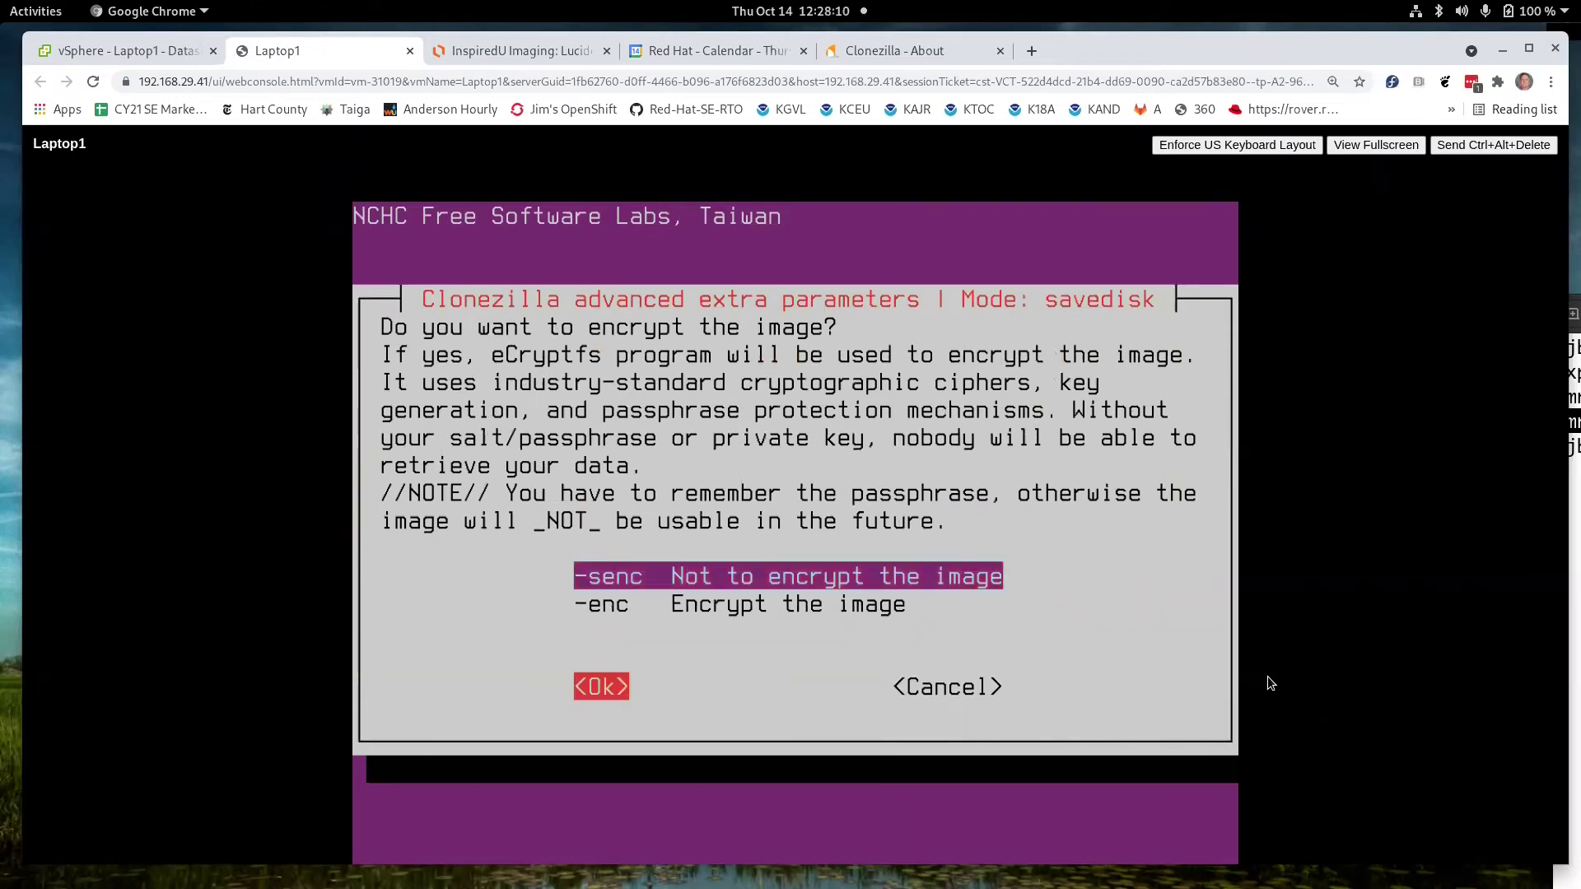
{"action": "key", "text": "Return"}
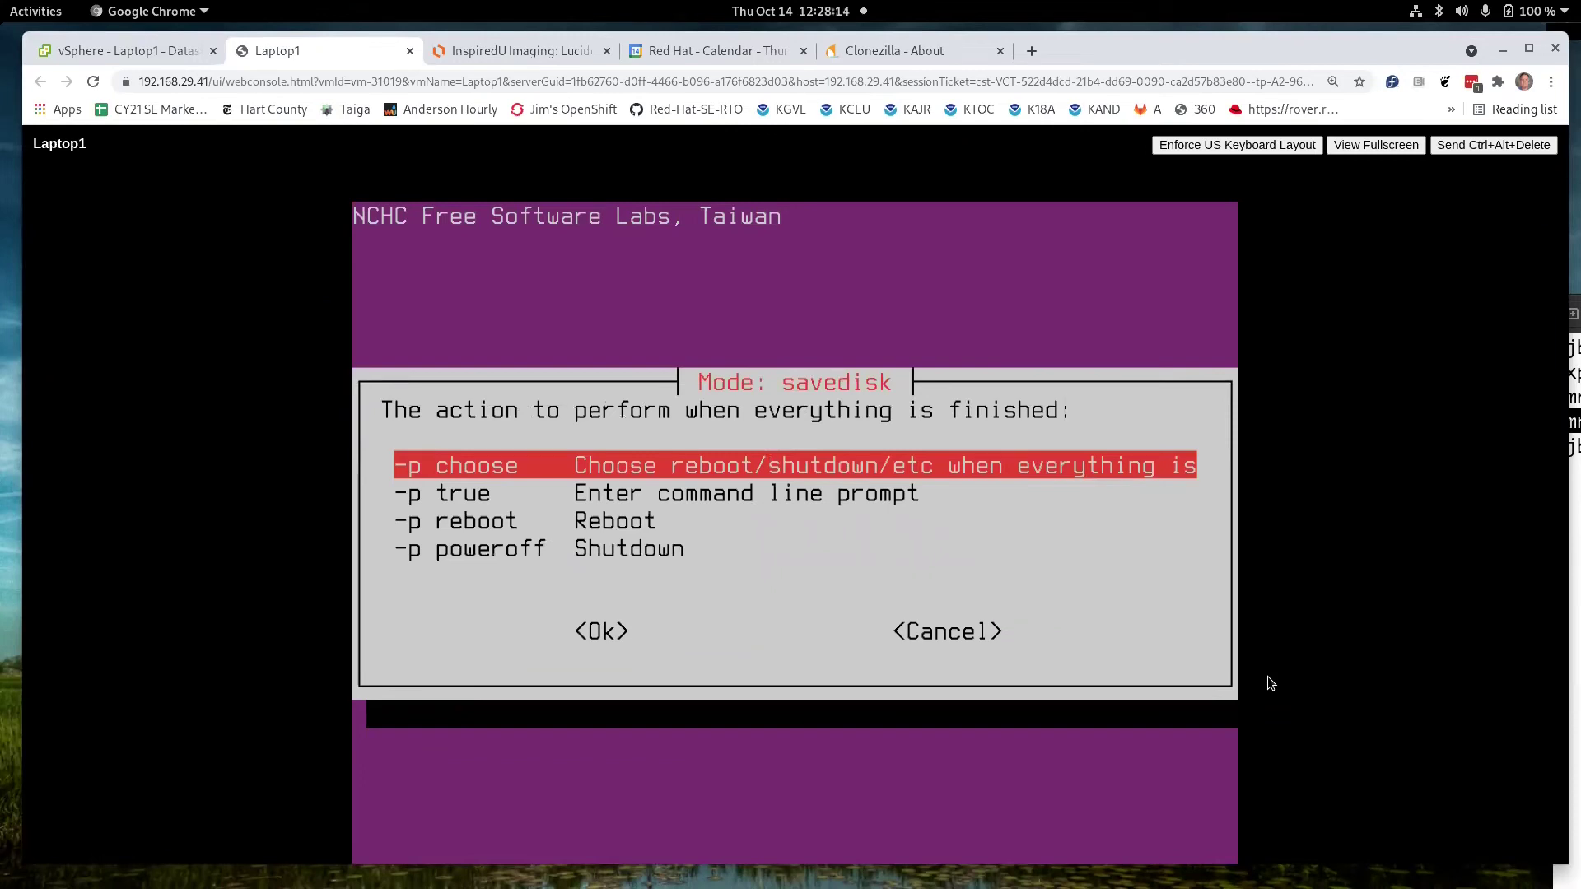
{"action": "key", "text": "Tab"}
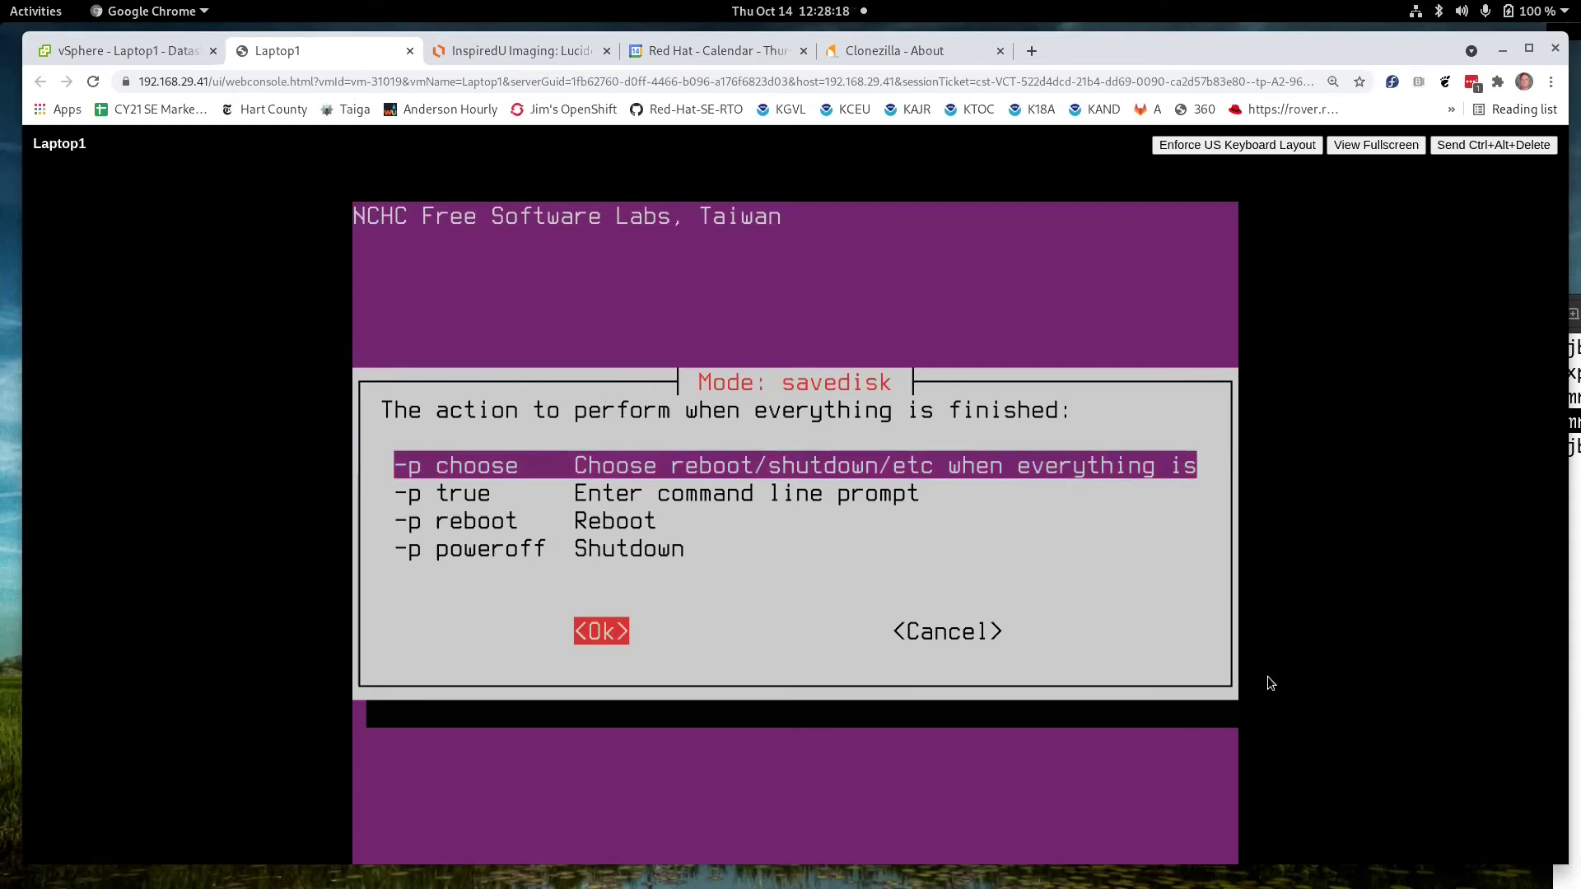
{"action": "key", "text": "Return"}
{"action": "key", "text": "Return"}
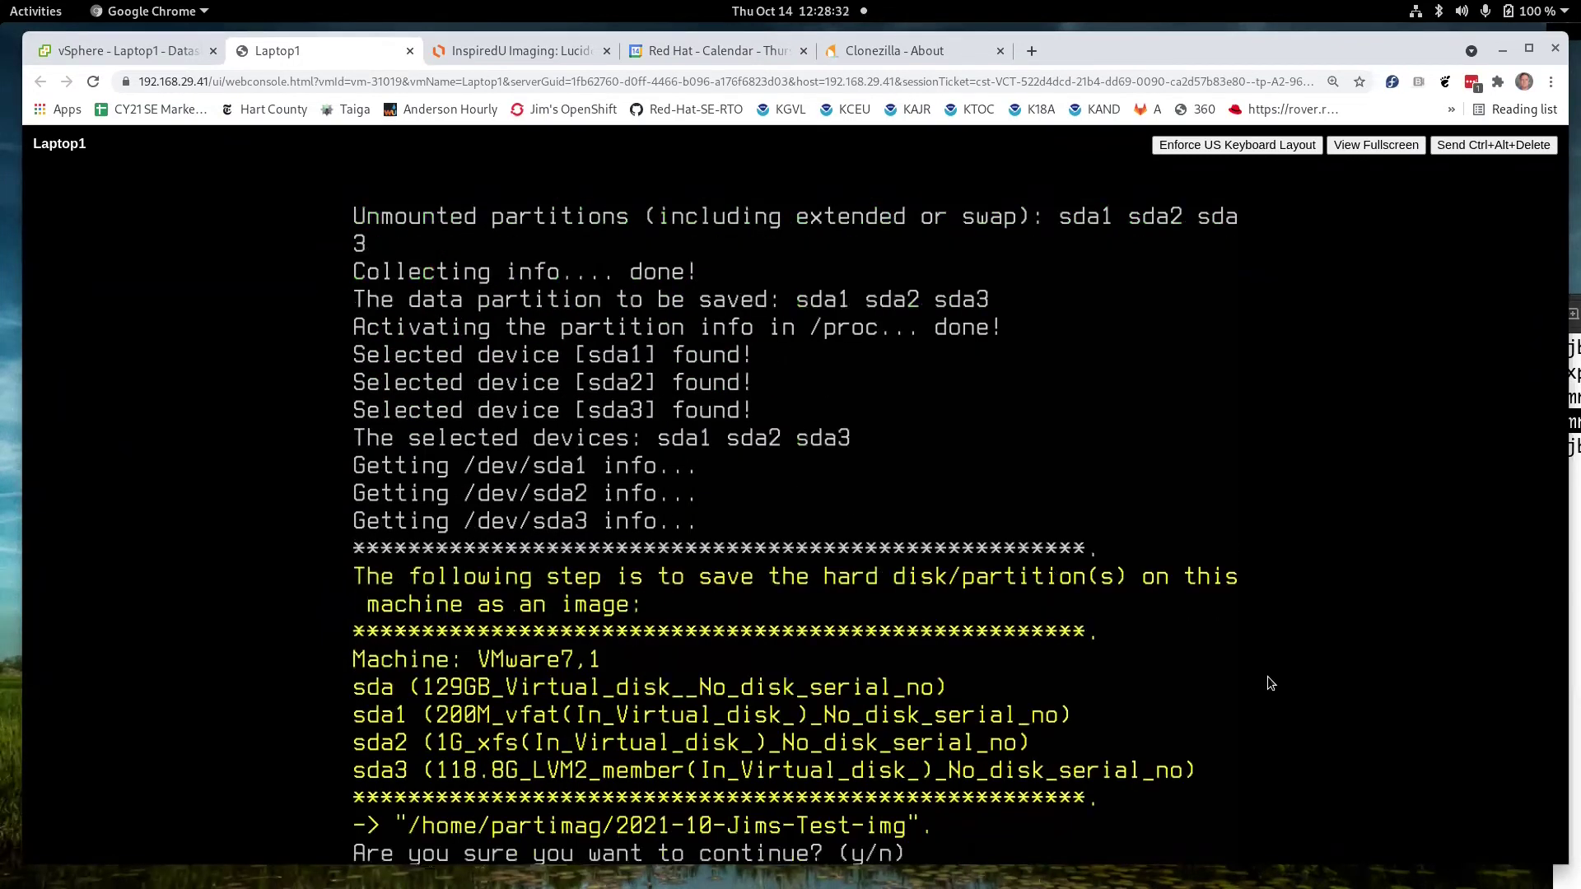
Answer y to start saving sda to 2021-10-Jims-Test-img and let verification complete.
{"action": "type", "text": "y"}
{"action": "key", "text": "Return"}
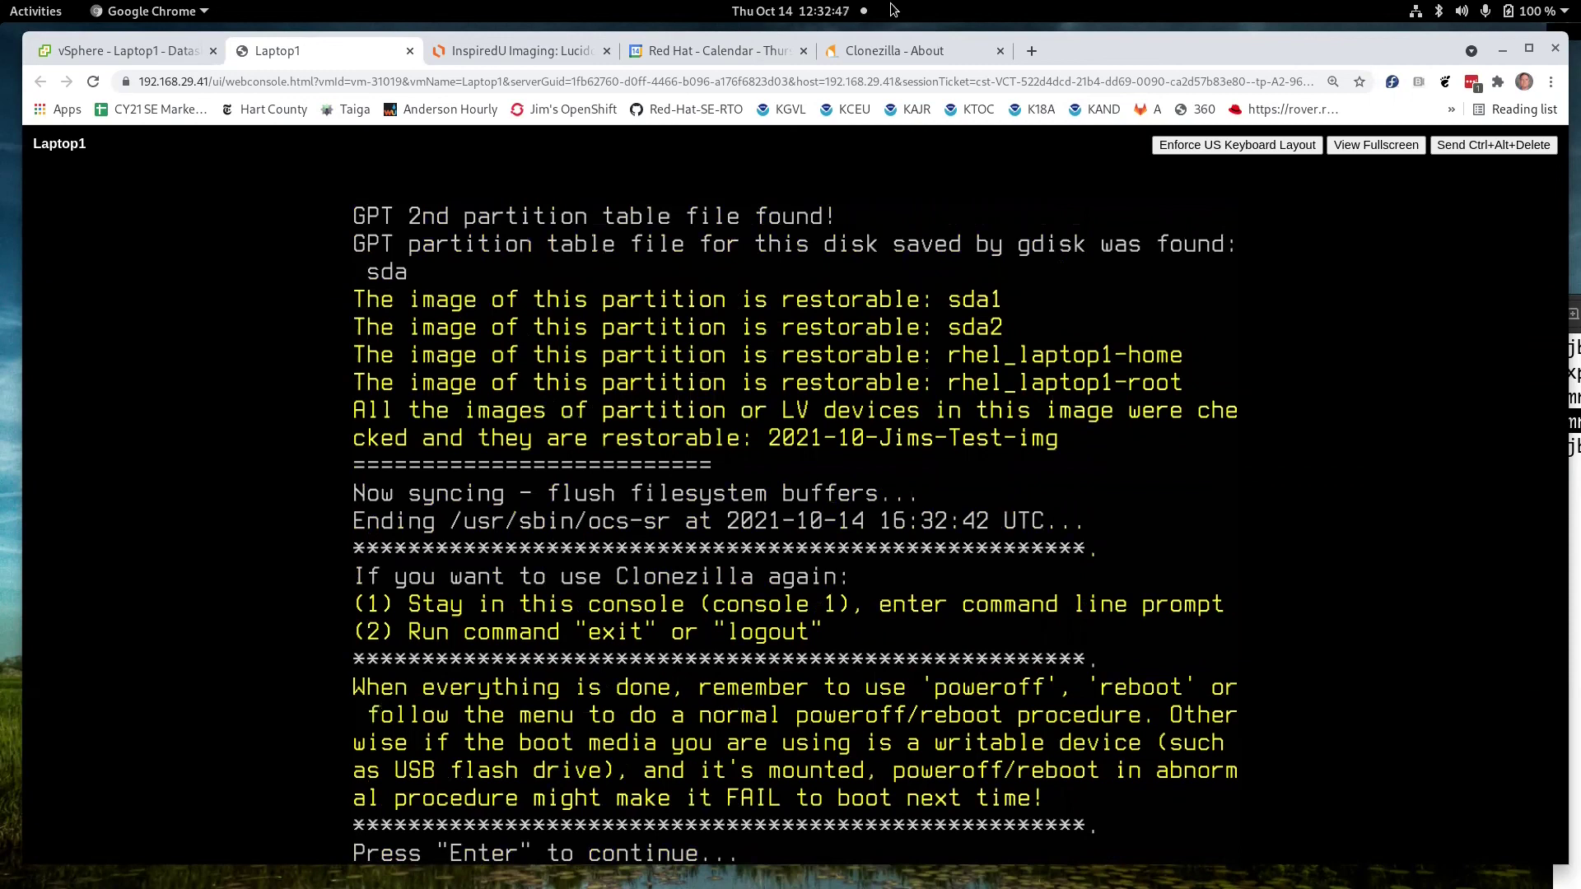
Choose poweroff in the Choose mode menu after the imaging summary.
{"action": "key", "text": "Return"}
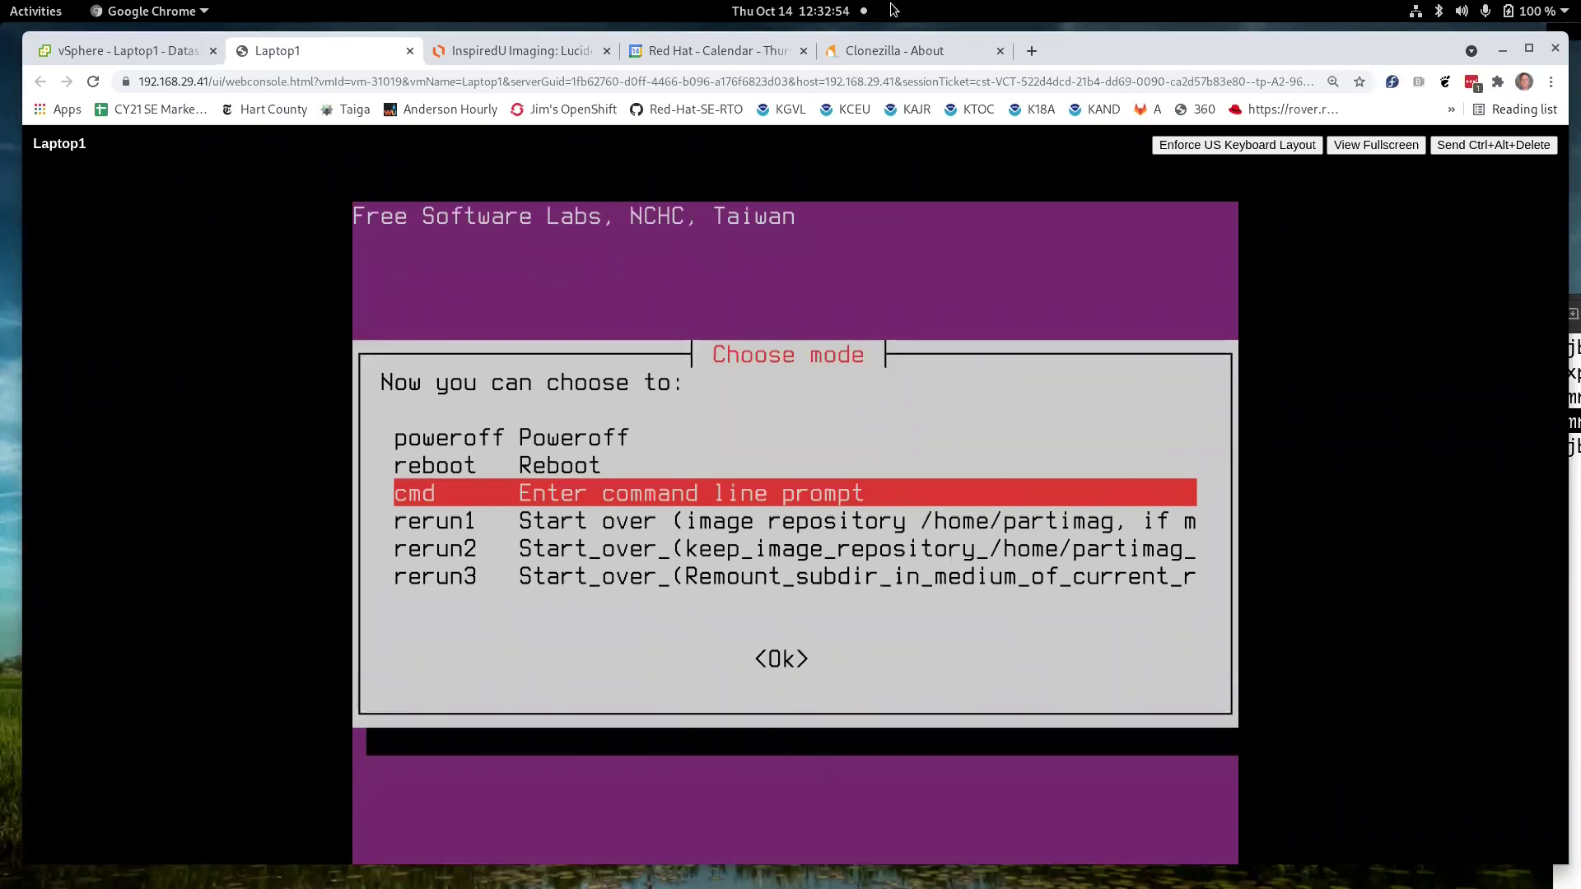
{"action": "key", "text": "Up"}
{"action": "key", "text": "Up"}
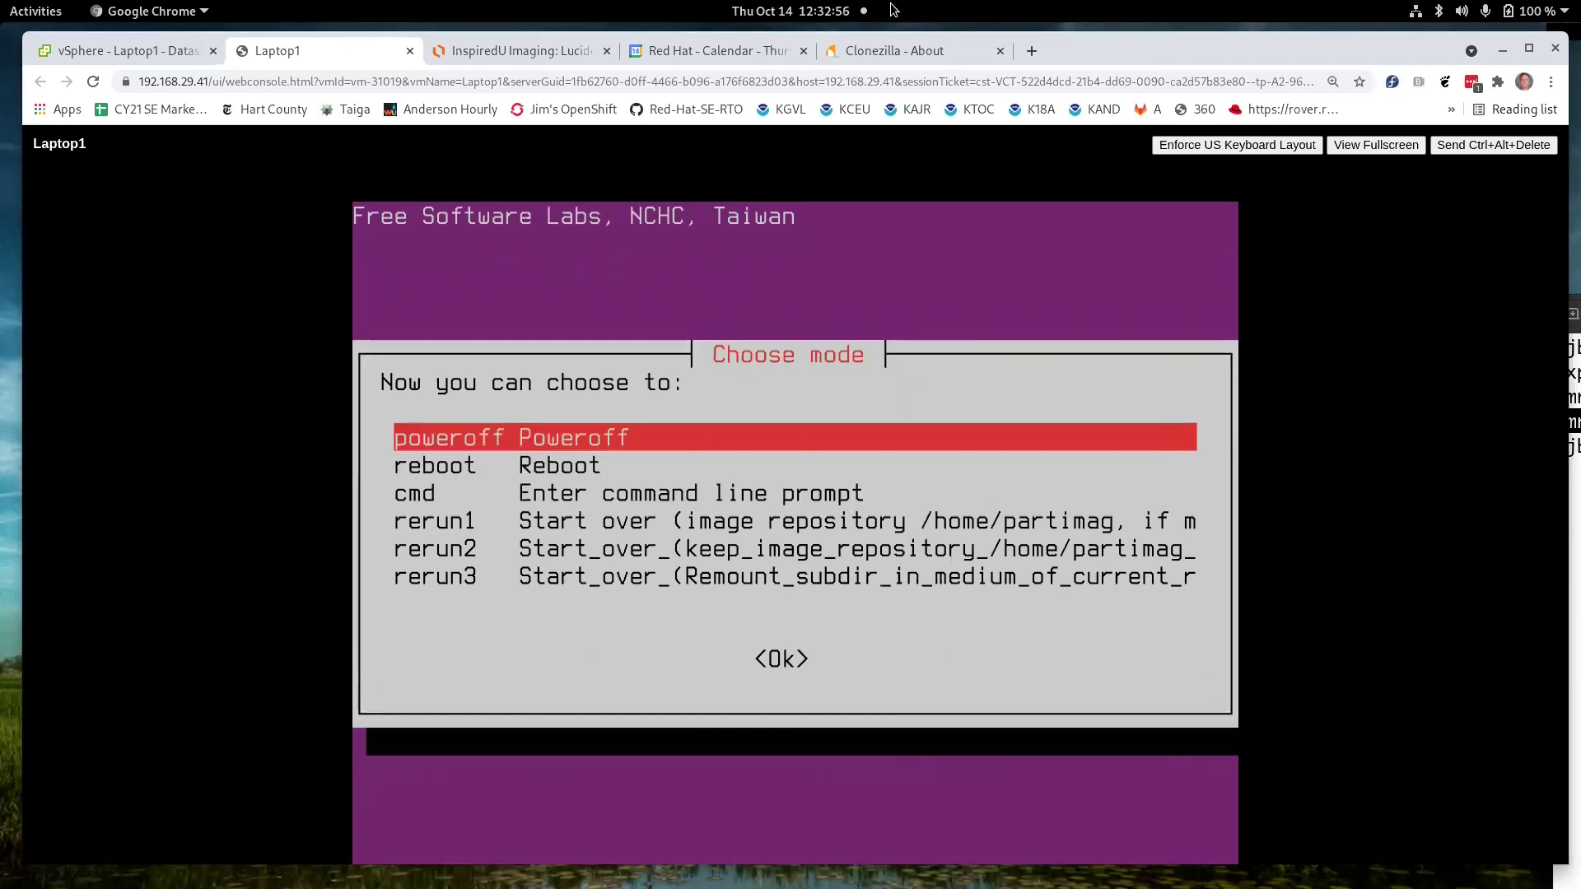
{"action": "key", "text": "Return"}
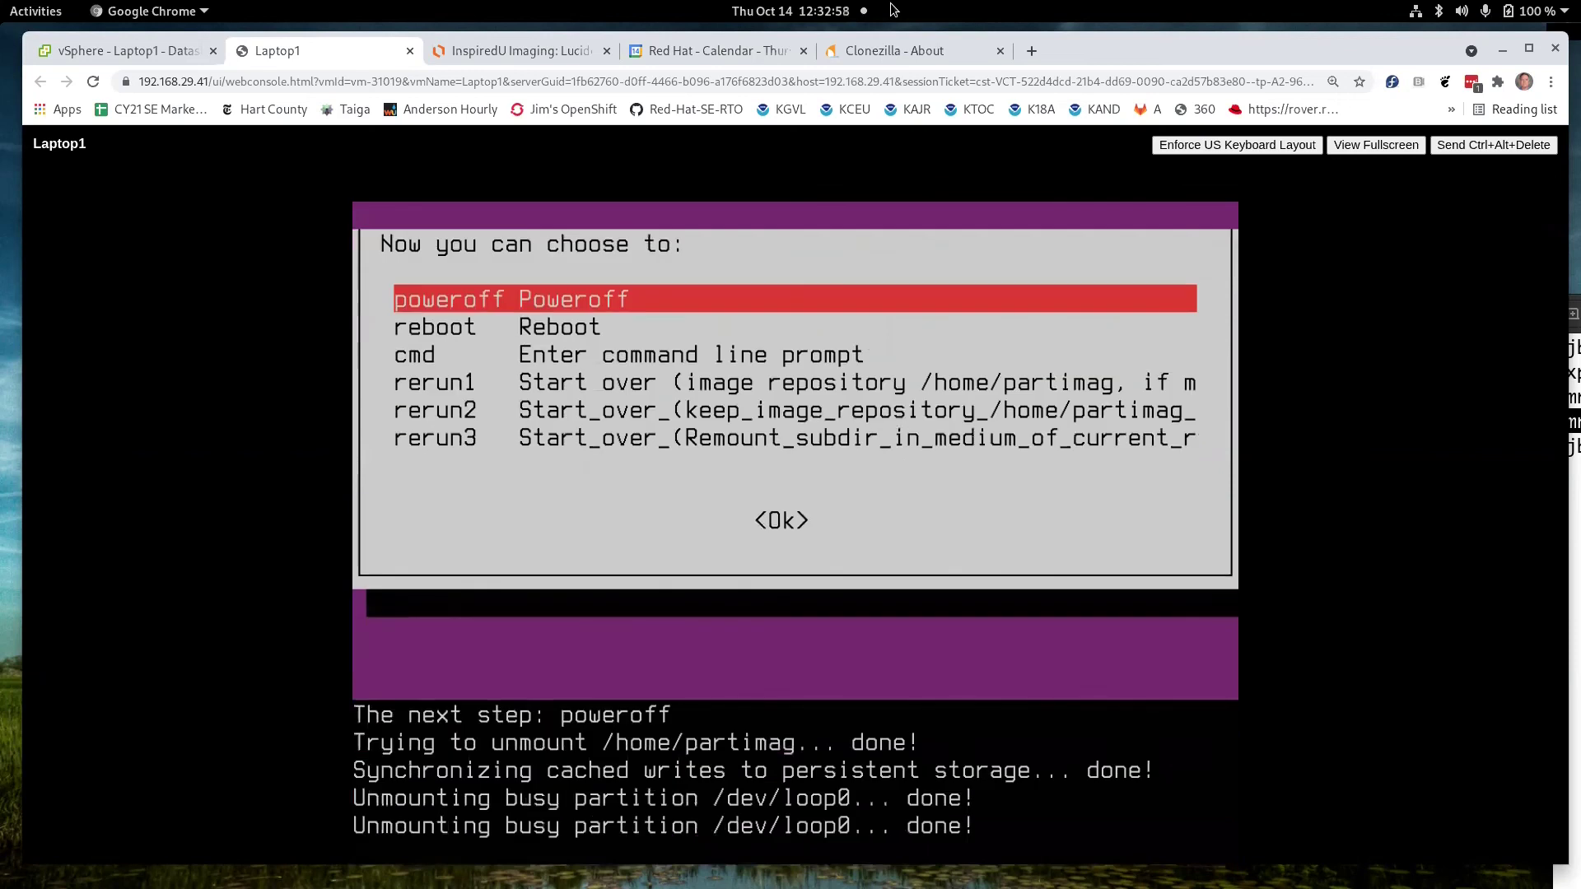